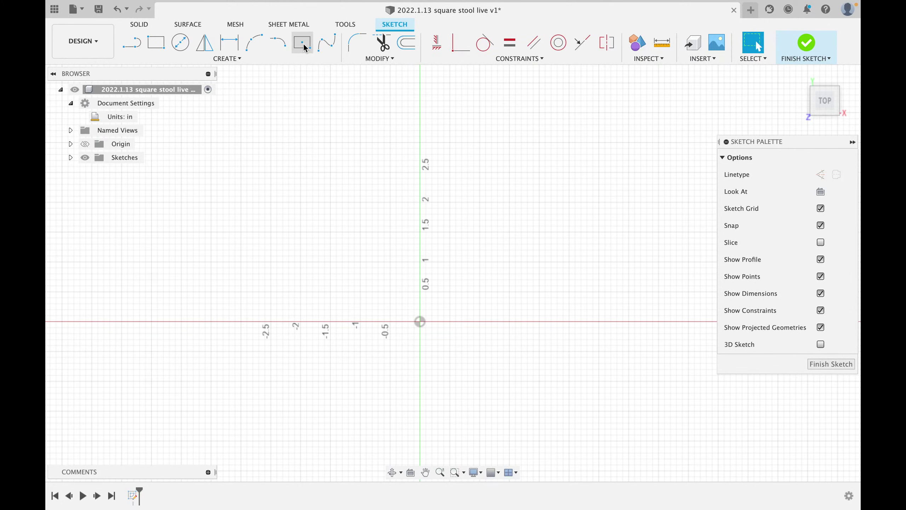
# - Sketch a center rectangle about 4.4 in wide on the origin and constrain its adjacent sides equal to form a square
pyautogui.click(302, 43)
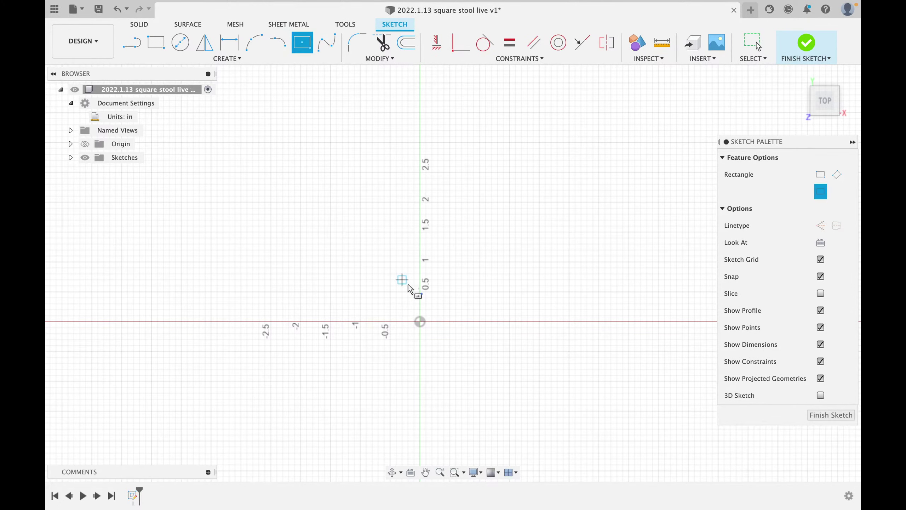
pyautogui.click(422, 325)
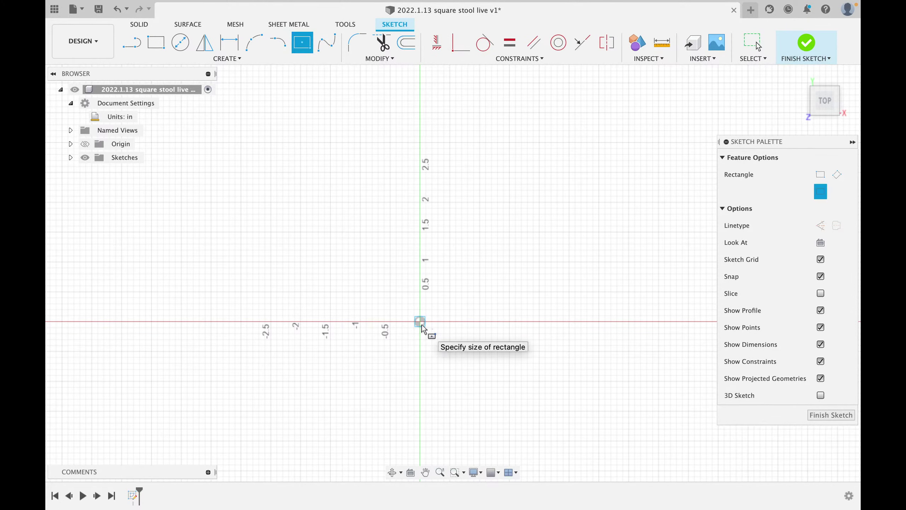
pyautogui.click(553, 243)
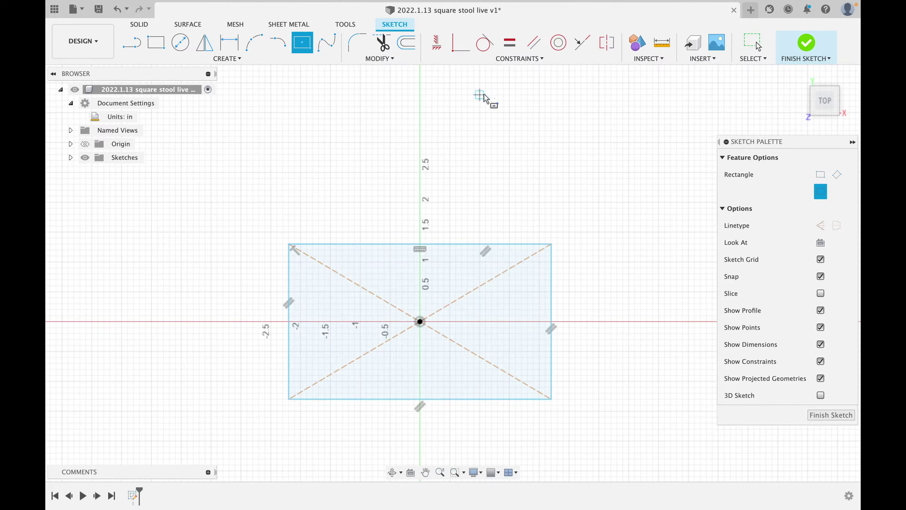
pyautogui.click(510, 45)
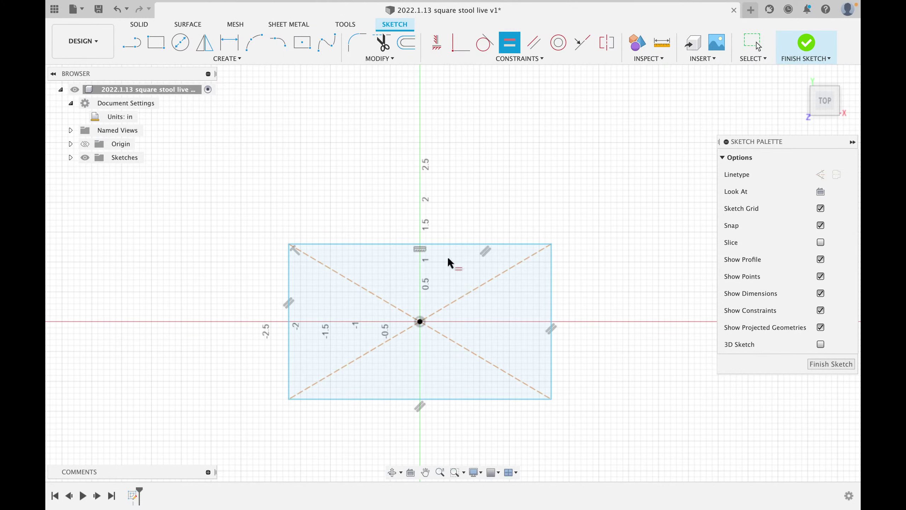
pyautogui.click(444, 245)
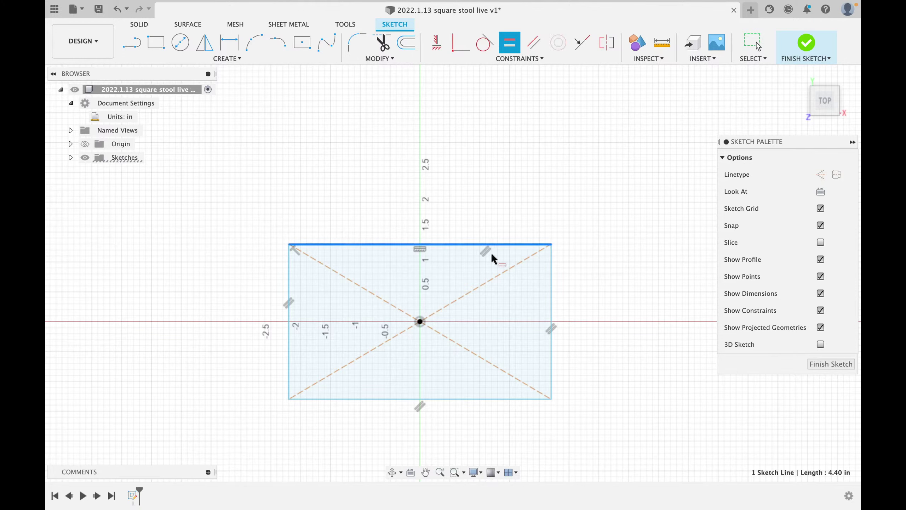
pyautogui.click(549, 299)
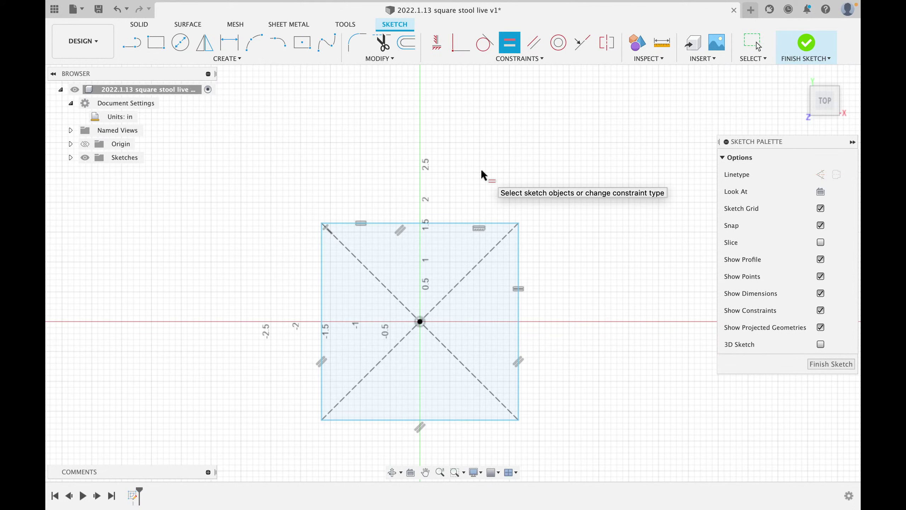
pyautogui.press('Escape')
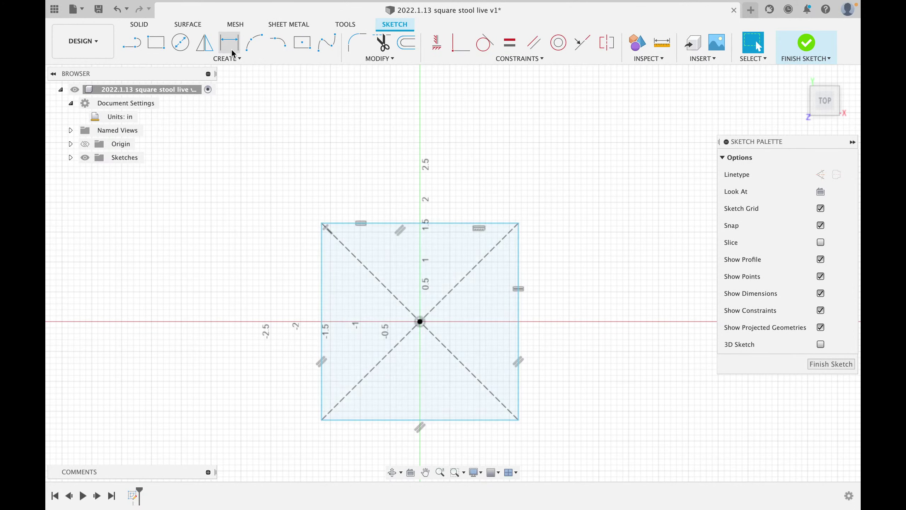
# - Dimension the square's upper edge to 16 in
pyautogui.click(231, 50)
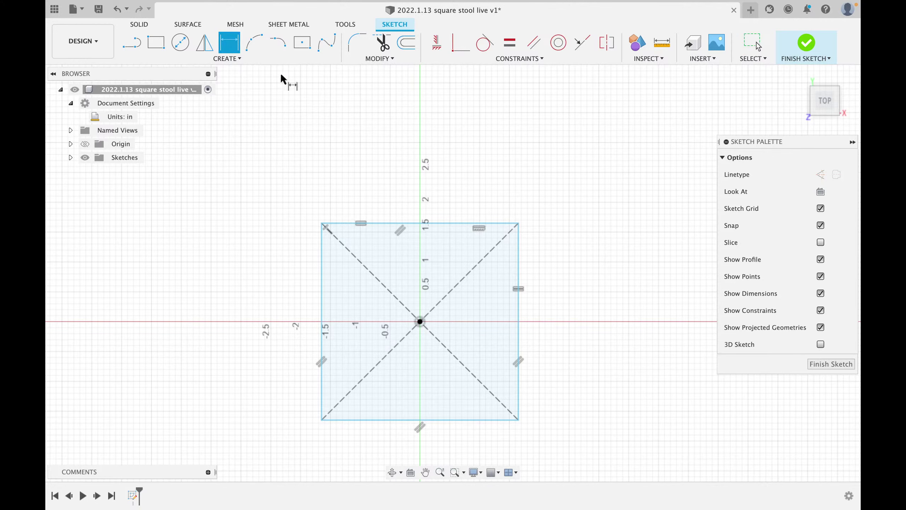
pyautogui.click(446, 224)
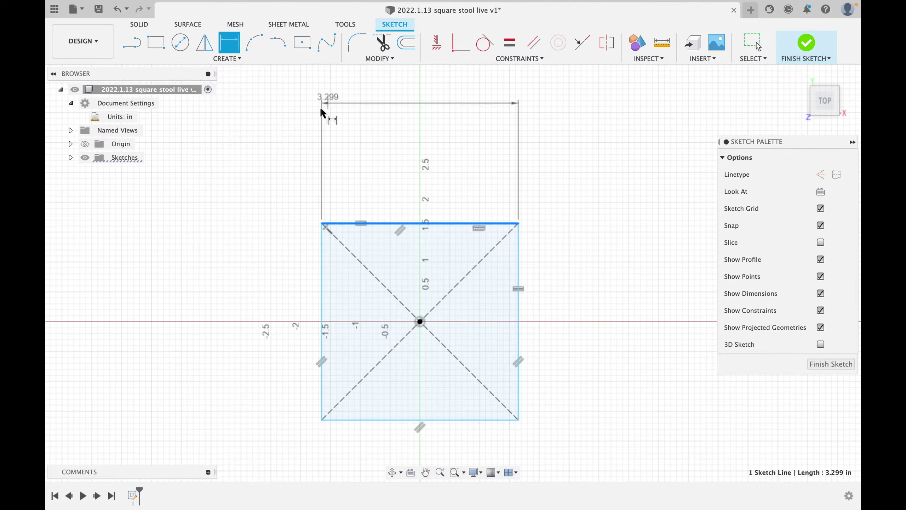
pyautogui.click(225, 133)
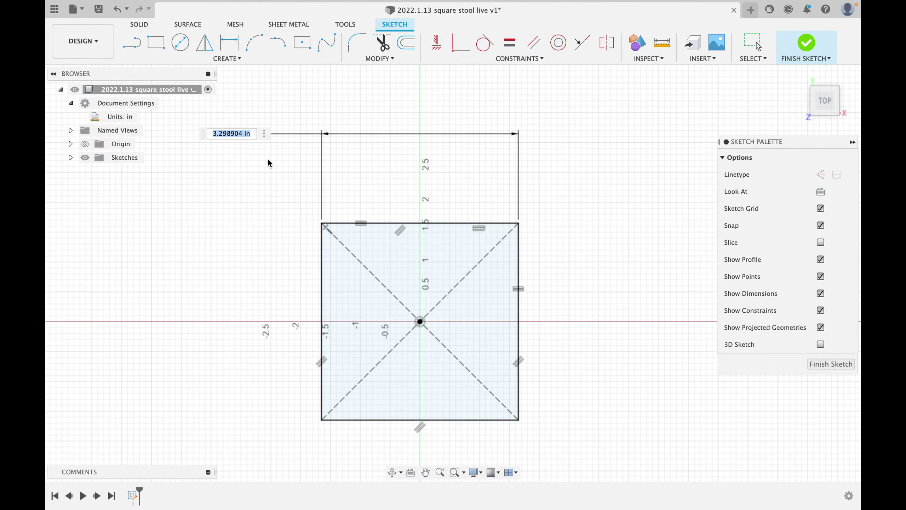
pyautogui.write('16')
pyautogui.press('Return')
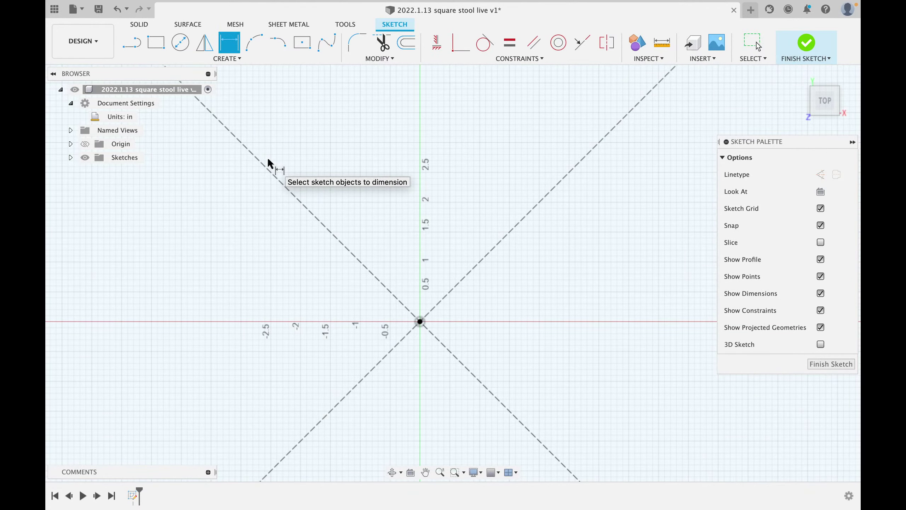
pyautogui.scroll(-5, 269, 164)
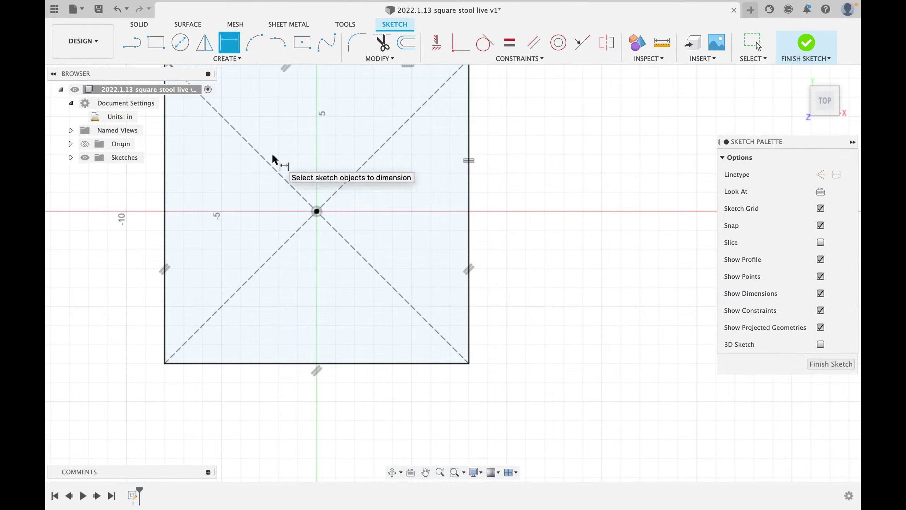
pyautogui.scroll(-4, 273, 155)
pyautogui.moveTo(273, 156); pyautogui.dragTo(398, 243, button='middle')
pyautogui.scroll(2, 398, 243)
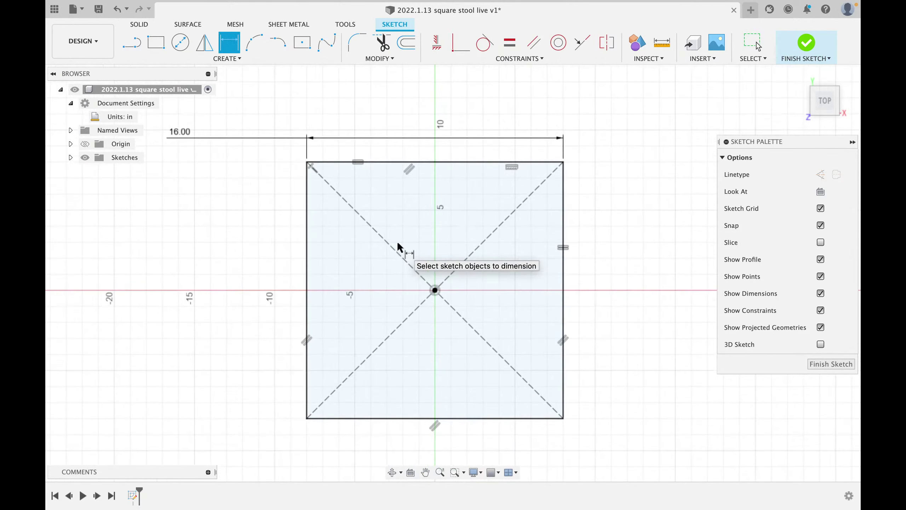
pyautogui.scroll(2, 397, 243)
pyautogui.scroll(-2, 398, 243)
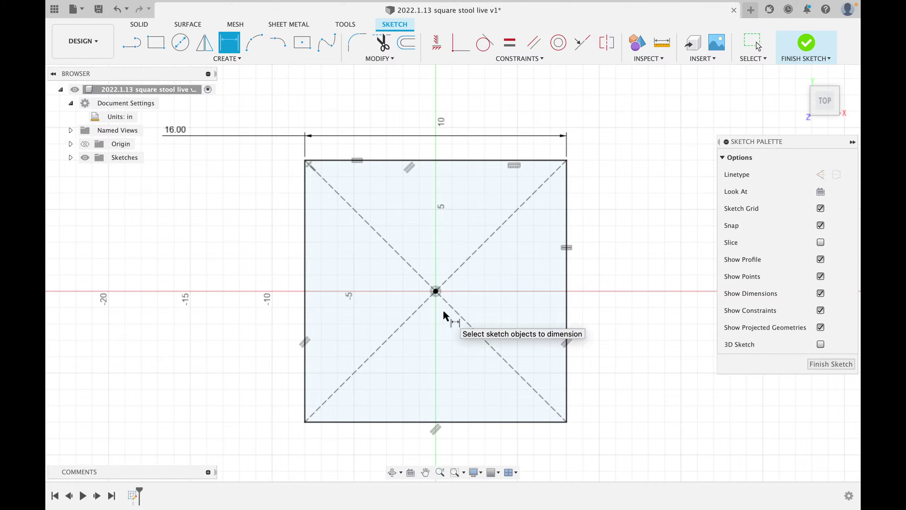
pyautogui.press('Escape')
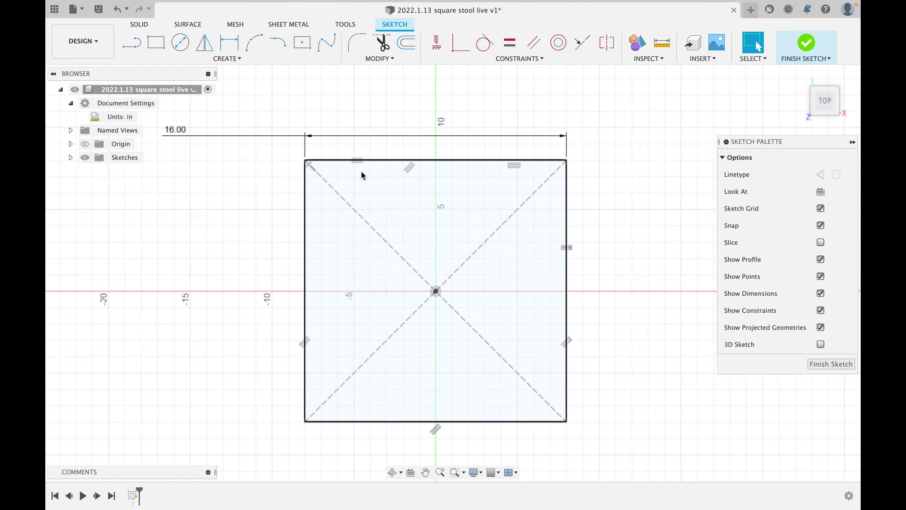
# - Convert the four sides of the 16 in square to construction lines
pyautogui.doubleClick(340, 162)
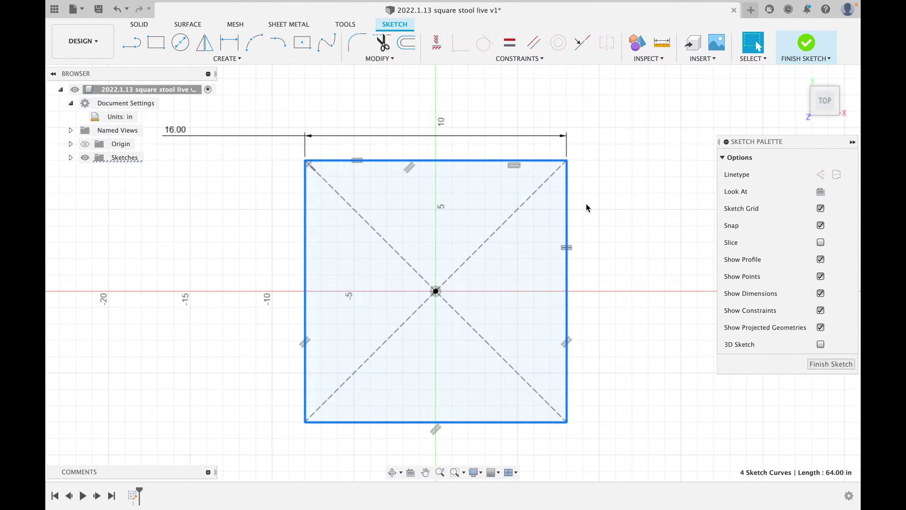
pyautogui.press('x')
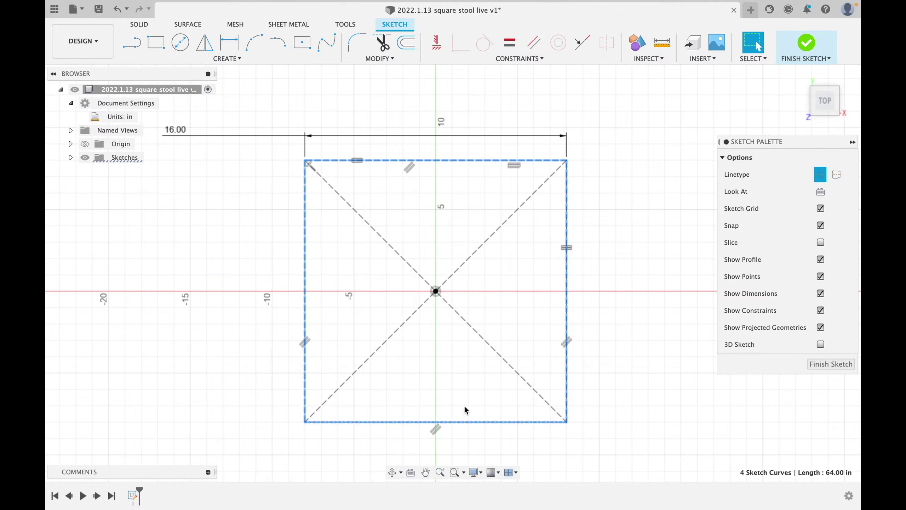
pyautogui.press('Escape')
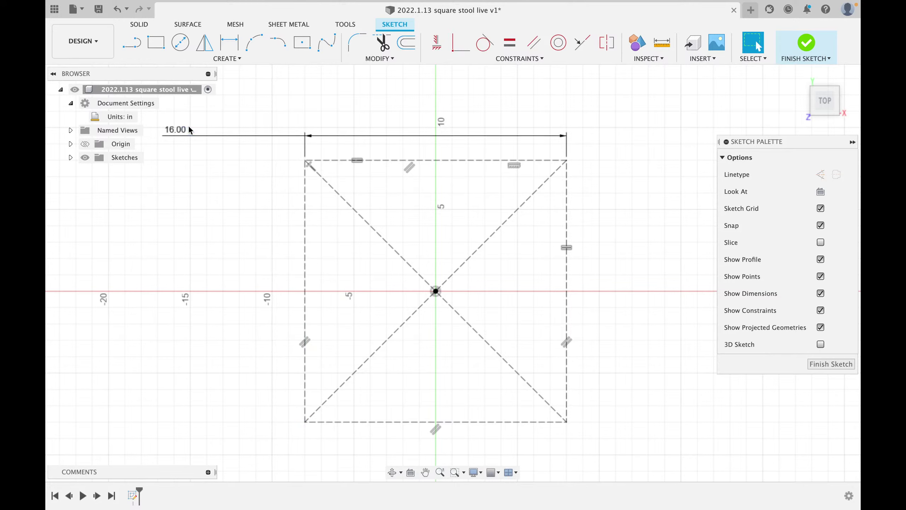
# - Sketch a small center rectangle about 2.5 in wide inside the square's left edge and constrain its adjacent sides equal
pyautogui.click(300, 50)
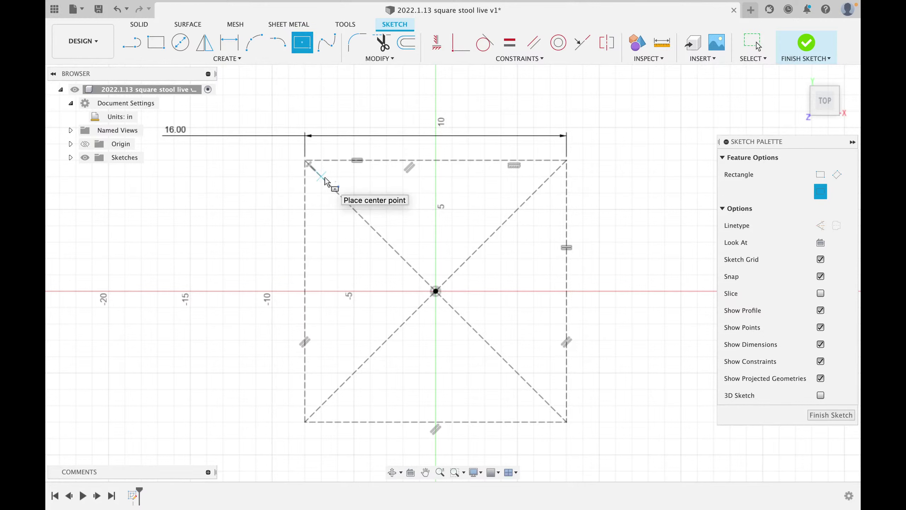
pyautogui.click(328, 254)
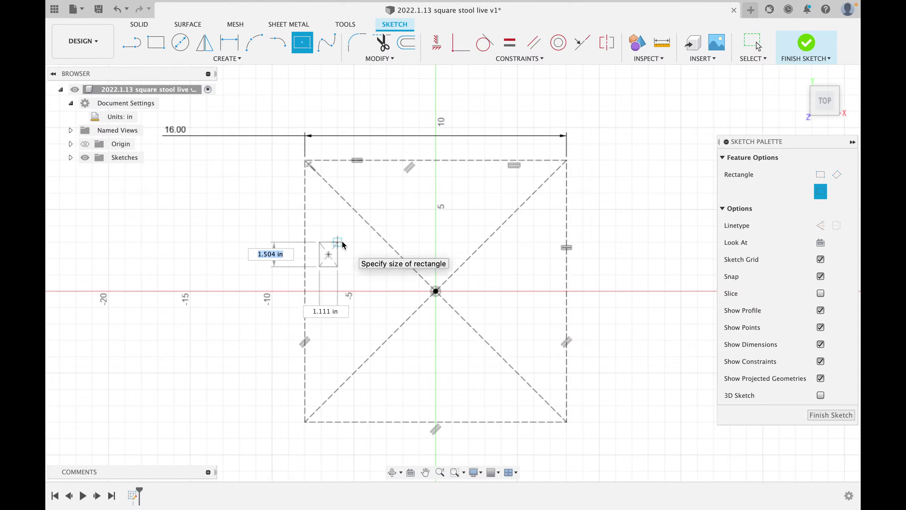
pyautogui.click(349, 244)
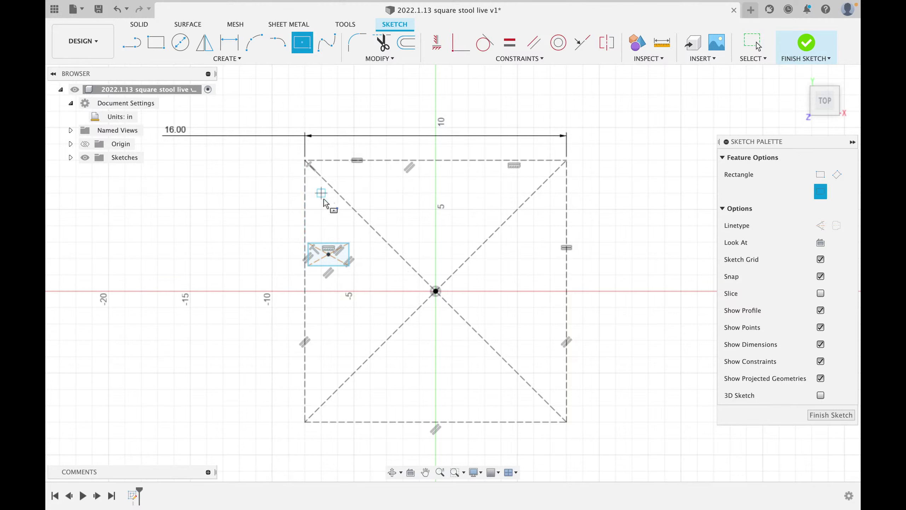
pyautogui.scroll(3, 335, 252)
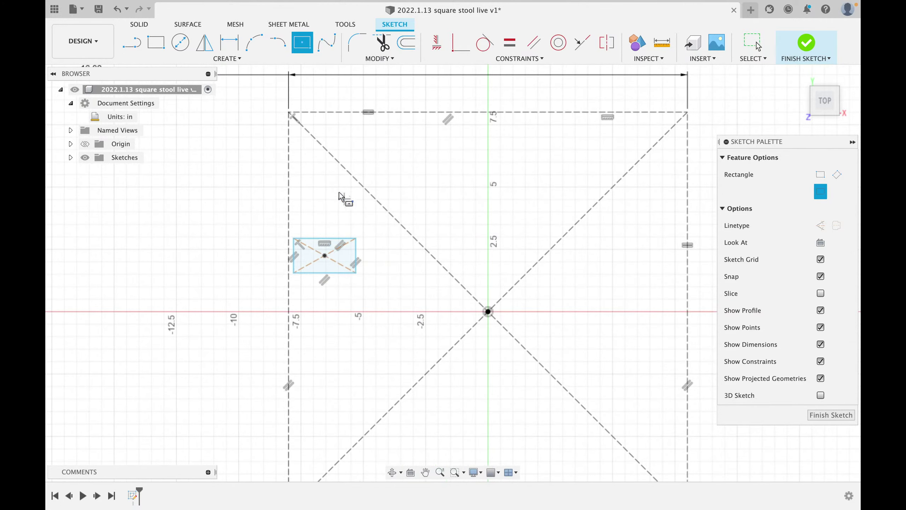
pyautogui.click(510, 44)
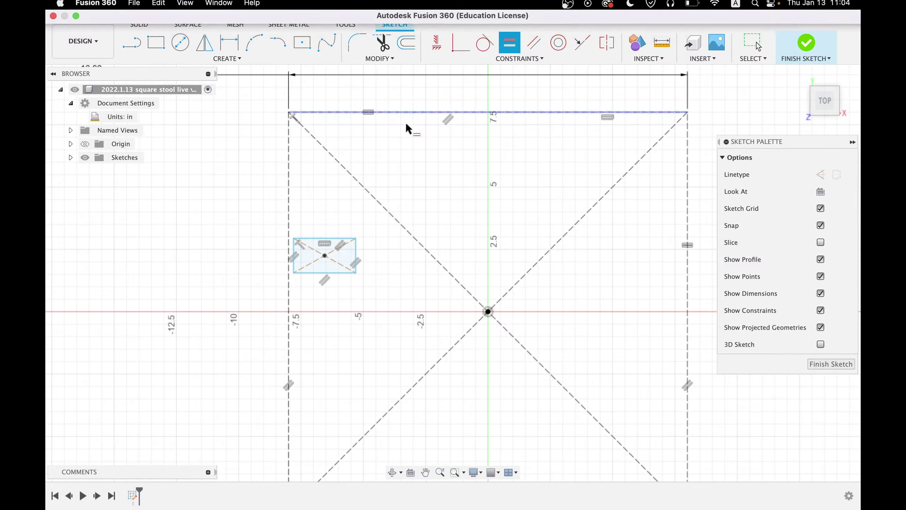
pyautogui.click(328, 239)
pyautogui.click(355, 257)
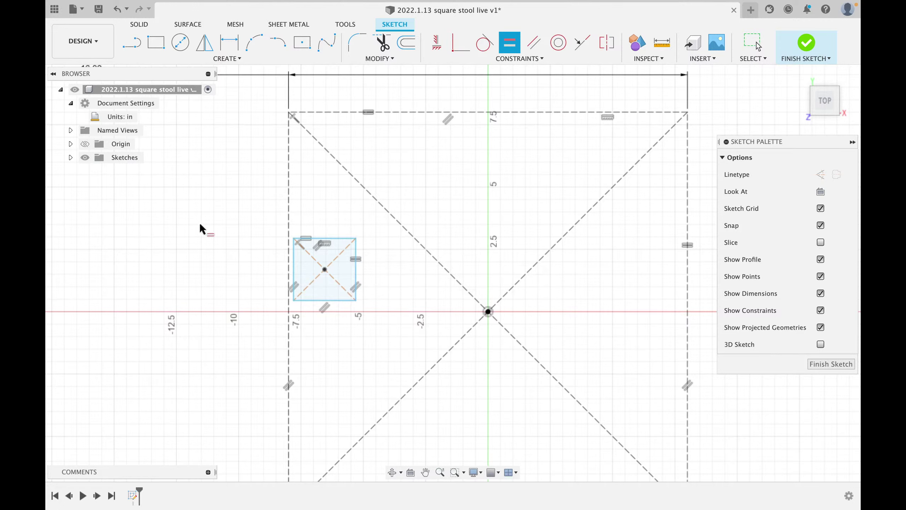
# - Dimension the small square's left side to 1 3/8 in
pyautogui.click(229, 42)
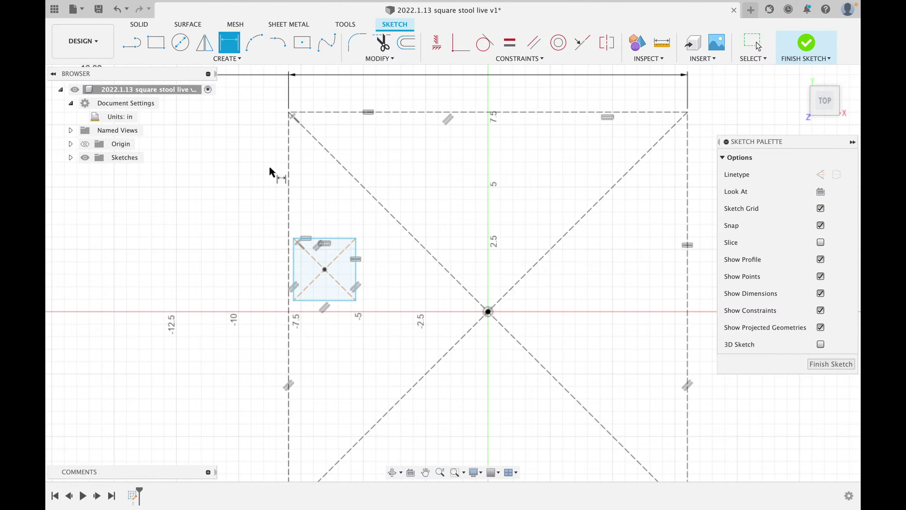
pyautogui.click(292, 261)
pyautogui.click(200, 260)
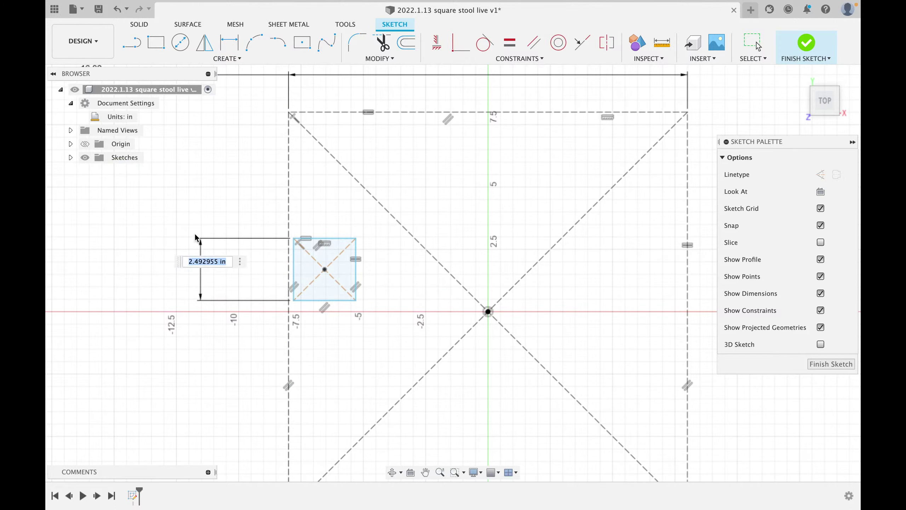
pyautogui.write('1 3/8')
pyautogui.press('Return')
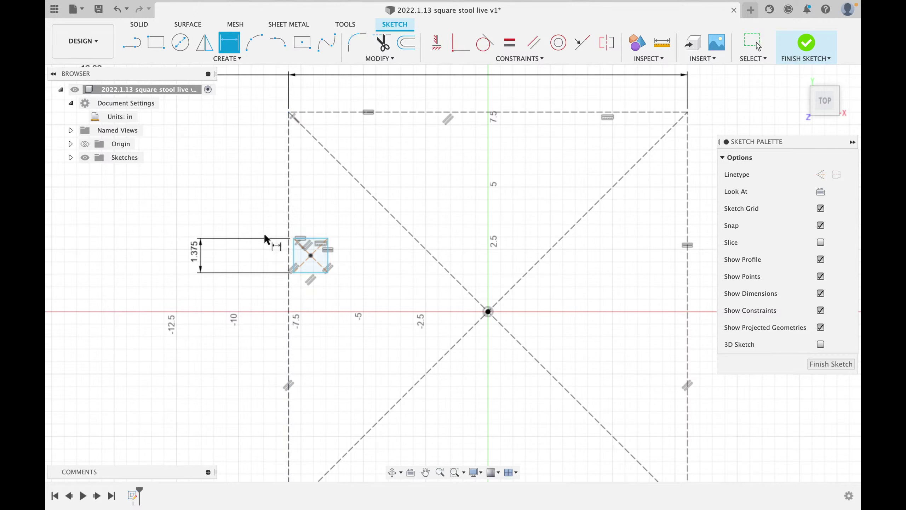
# - Dimension the small square's left side 1 in from the large square's left edge and move the dimension text closer to the sketch
pyautogui.click(228, 50)
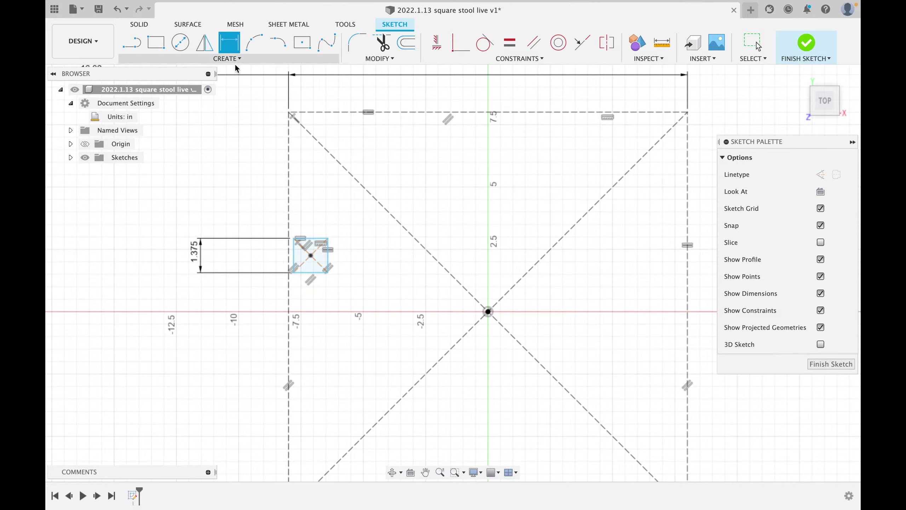
pyautogui.click(289, 179)
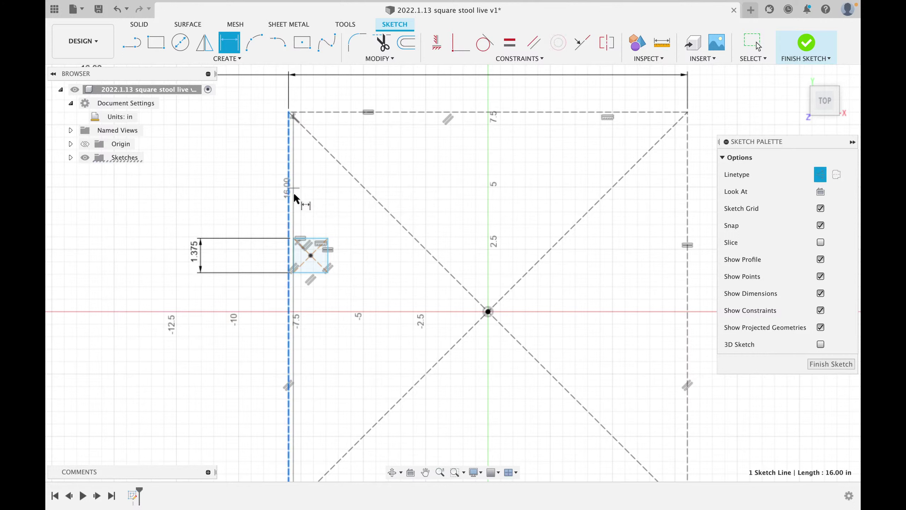
pyautogui.click(293, 255)
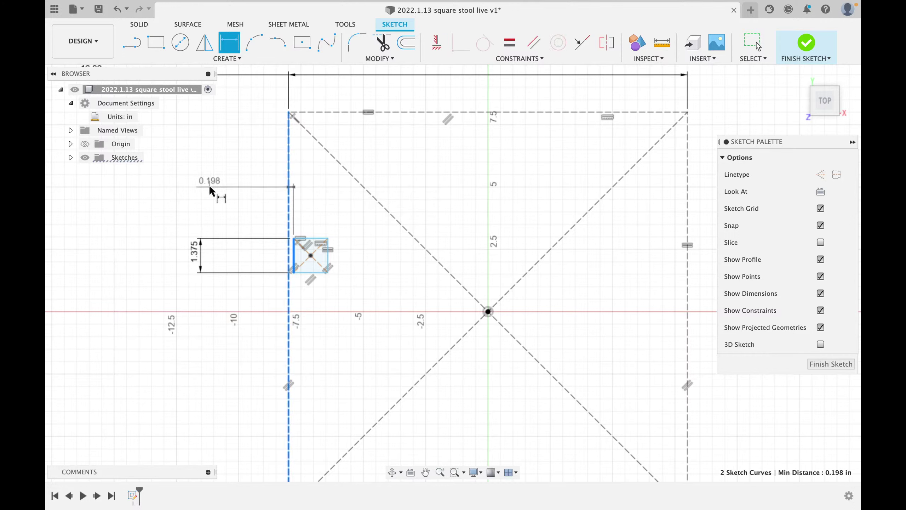
pyautogui.click(209, 184)
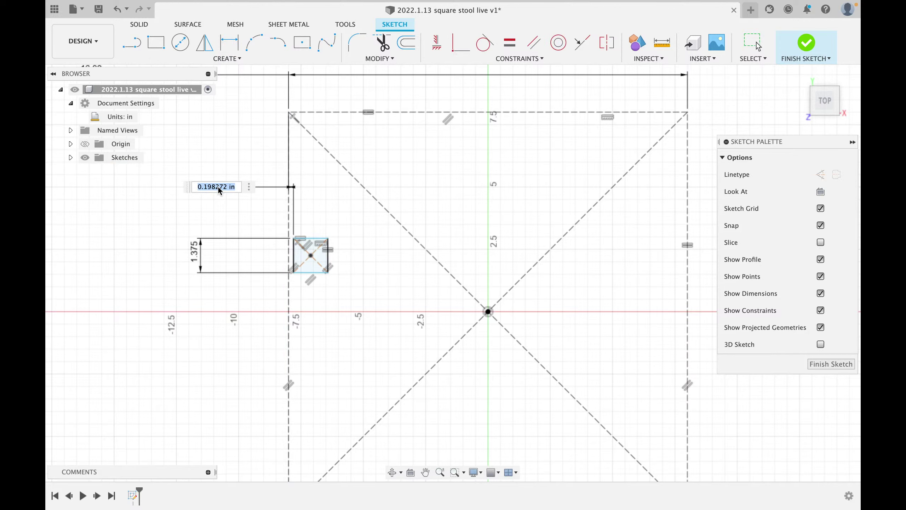
pyautogui.write('1')
pyautogui.press('Return')
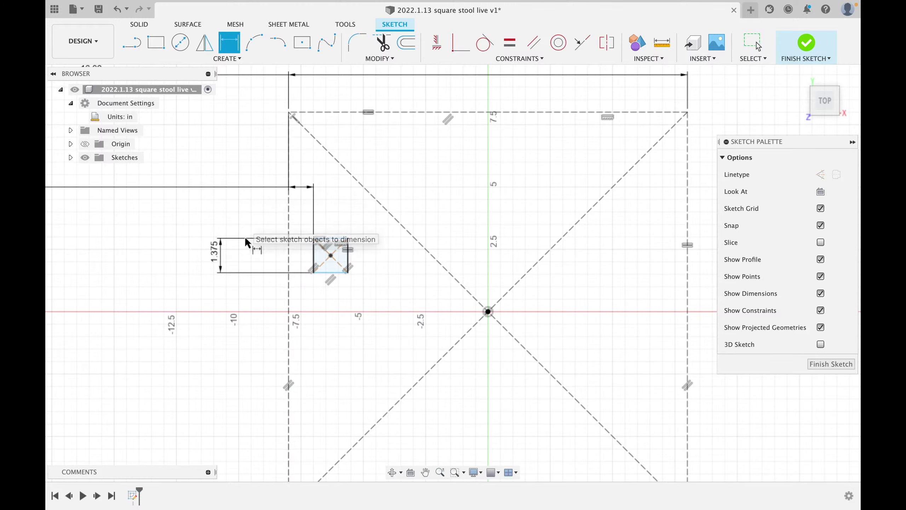
pyautogui.scroll(-3, 251, 181)
pyautogui.moveTo(249, 182); pyautogui.dragTo(368, 248, button='middle')
pyautogui.press('Escape')
pyautogui.moveTo(145, 240); pyautogui.dragTo(354, 218)
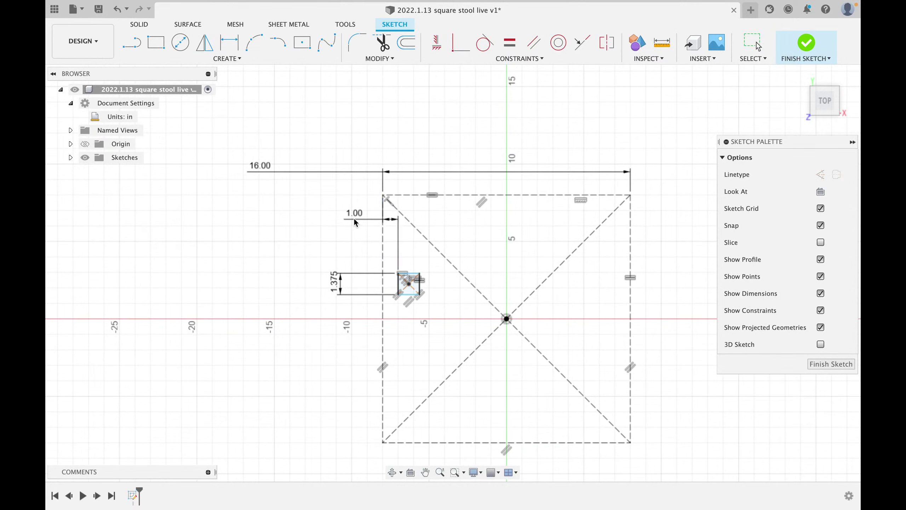
# - Dimension the small square's top side from the large square's top edge, linking the value to the 1 in horizontal offset dimension (d3)
pyautogui.press('d')
pyautogui.click(414, 196)
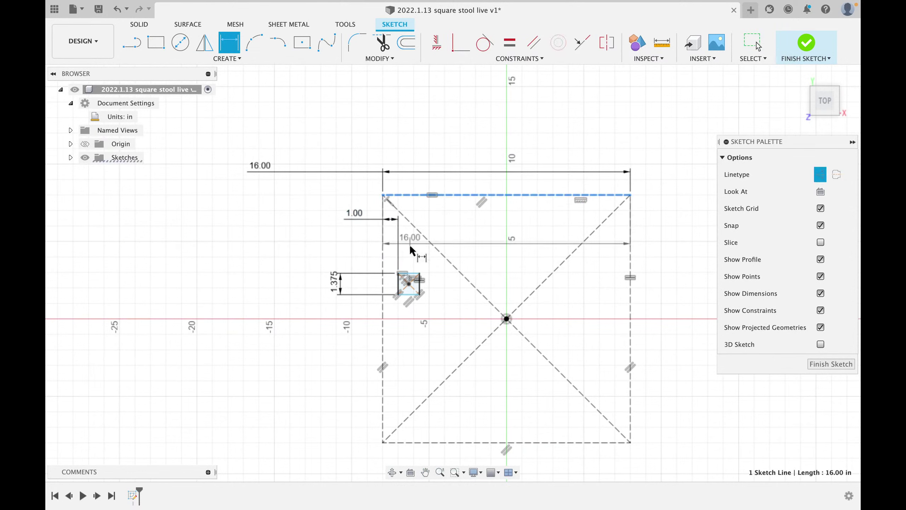
pyautogui.click(411, 274)
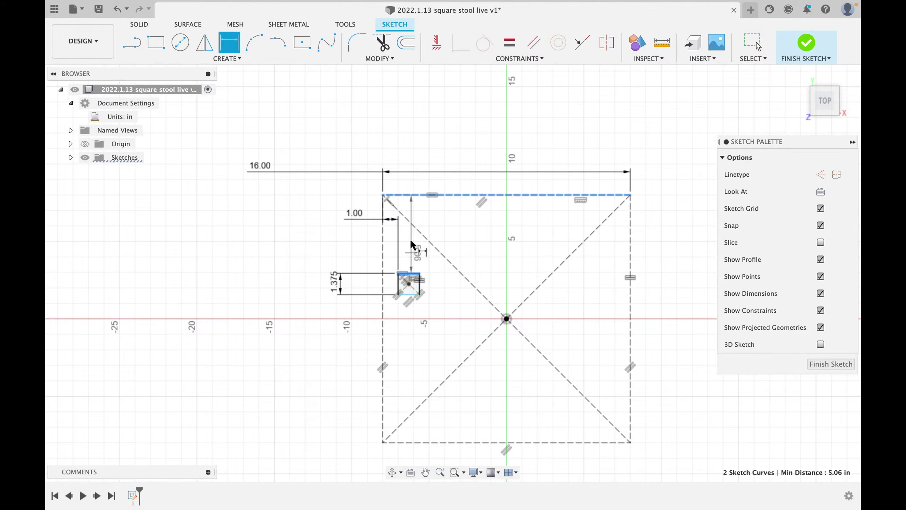
pyautogui.click(410, 136)
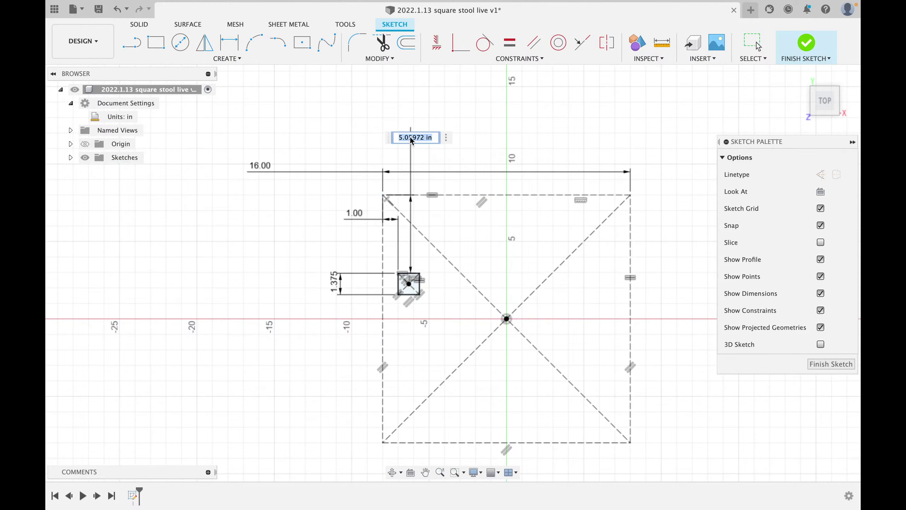
pyautogui.click(358, 213)
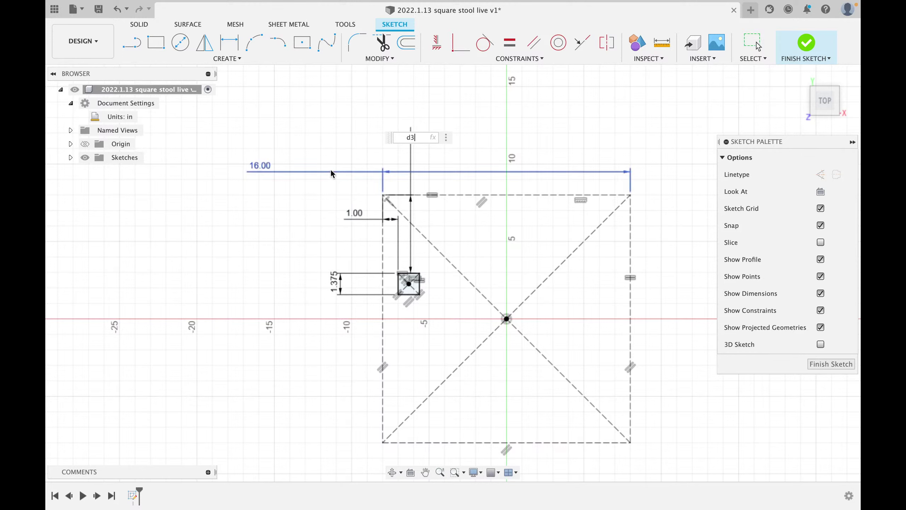
pyautogui.press('Return')
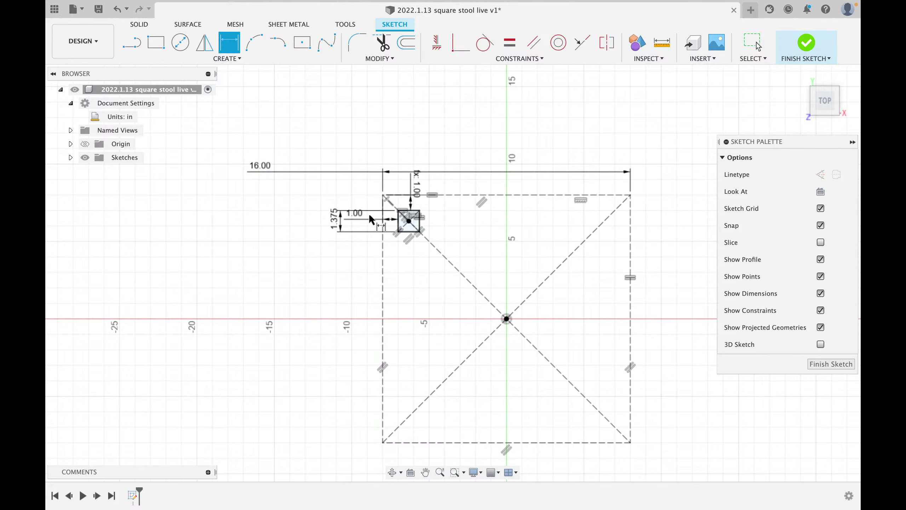
# - Rearrange the two 1 in offset dimensions and the 1.375 in dimension outside the small square so their texts no longer overlap
pyautogui.press('Escape')
pyautogui.moveTo(359, 212)
pyautogui.mouseDown()
pyautogui.moveTo(415, 143)
pyautogui.moveTo(302, 103)
pyautogui.moveTo(323, 256)
pyautogui.moveTo(352, 150)
pyautogui.moveTo(264, 212)
pyautogui.moveTo(294, 196)
pyautogui.moveTo(282, 194)
pyautogui.mouseUp()
pyautogui.press('d')
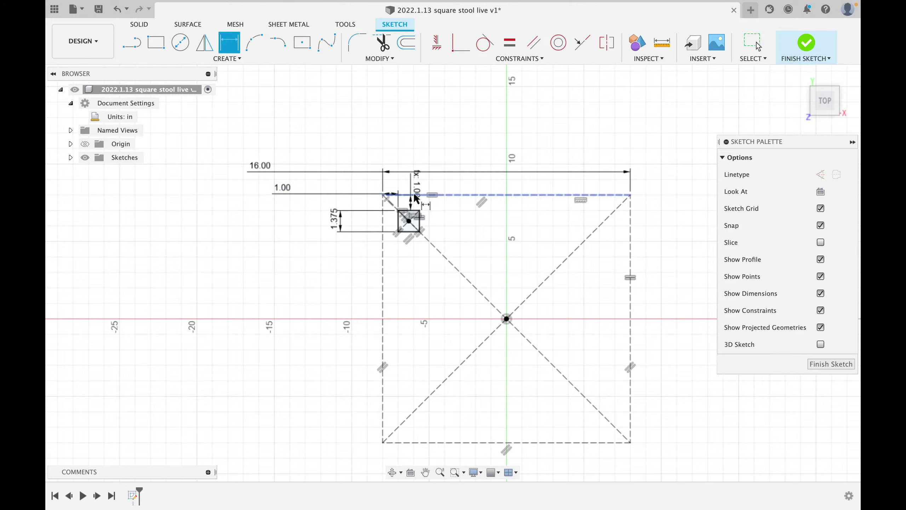
pyautogui.press('Escape')
pyautogui.moveTo(413, 189); pyautogui.dragTo(295, 165)
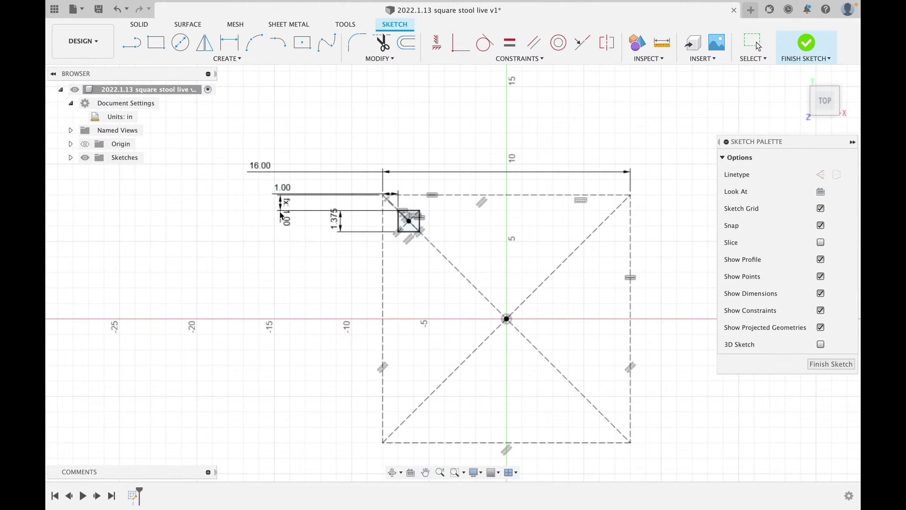
pyautogui.moveTo(262, 212)
pyautogui.mouseDown()
pyautogui.moveTo(257, 197)
pyautogui.moveTo(258, 224)
pyautogui.mouseUp()
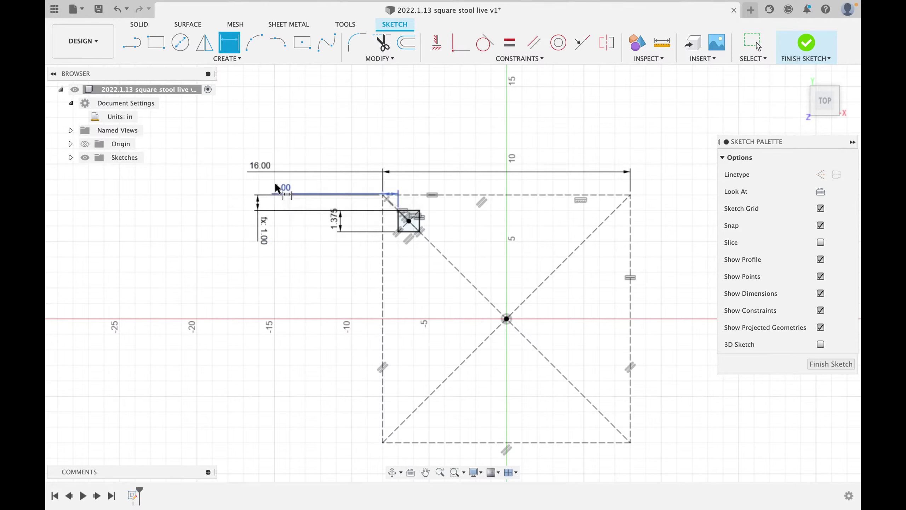
pyautogui.moveTo(276, 183); pyautogui.dragTo(279, 259)
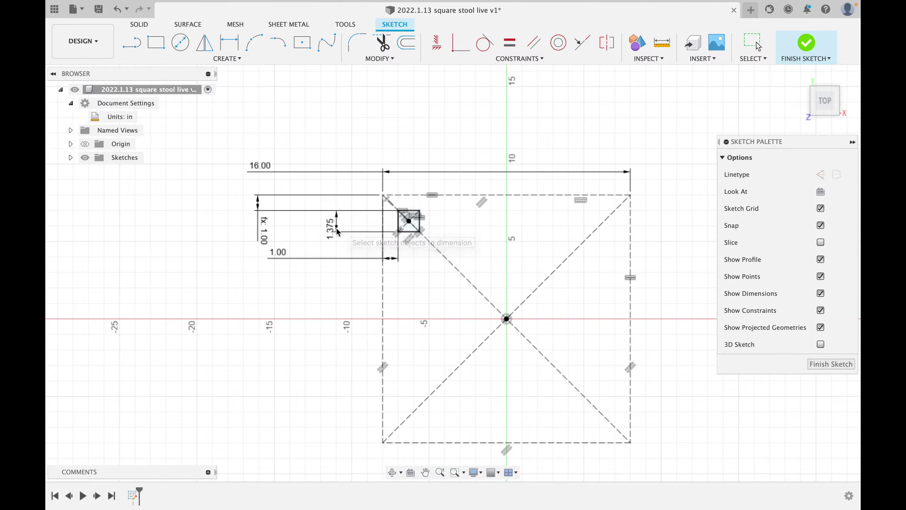
pyautogui.moveTo(338, 222); pyautogui.dragTo(358, 234)
pyautogui.press('d')
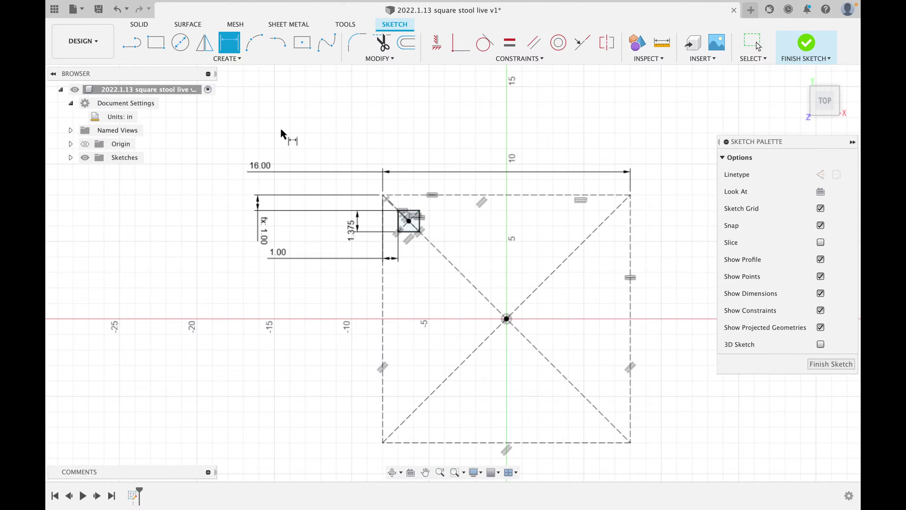
# - Sketch a center rectangle about 5 in wide to the right of the small square, centered level with the square's center
pyautogui.scroll(2, 432, 236)
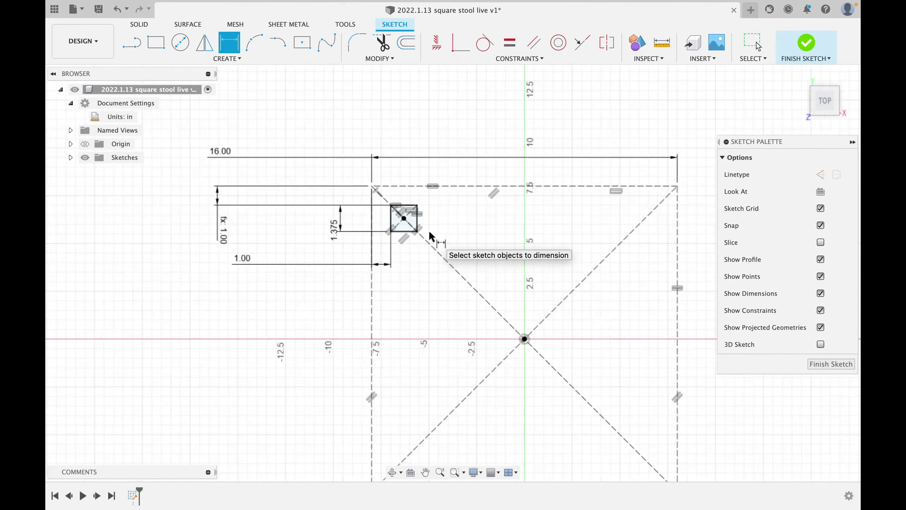
pyautogui.scroll(-2, 430, 235)
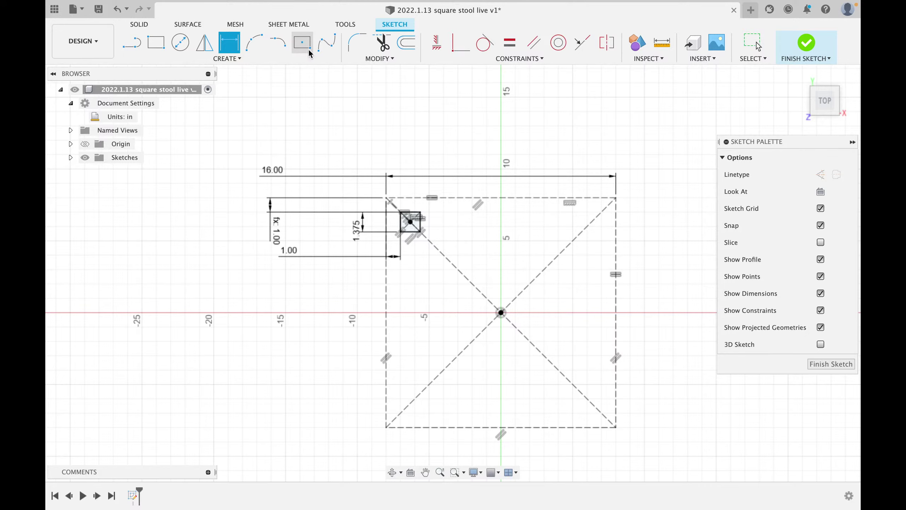
pyautogui.click(163, 49)
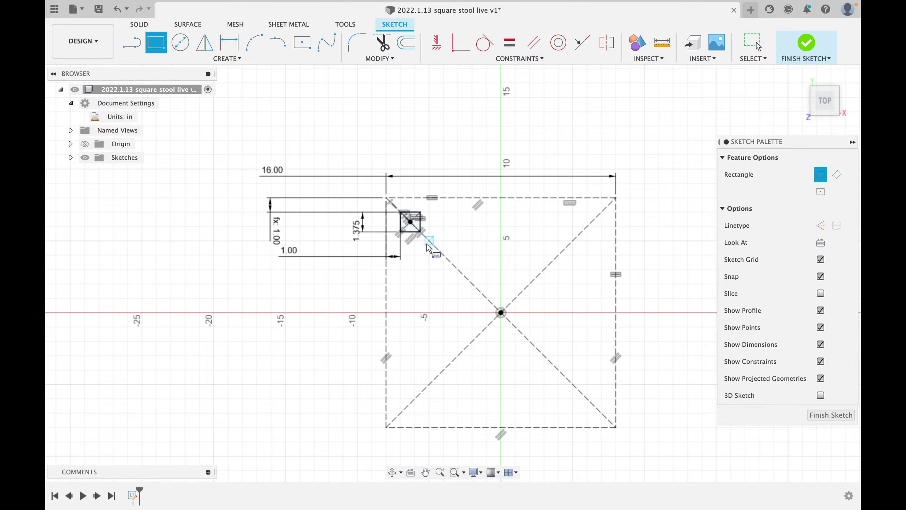
pyautogui.scroll(2, 424, 238)
pyautogui.scroll(2, 423, 238)
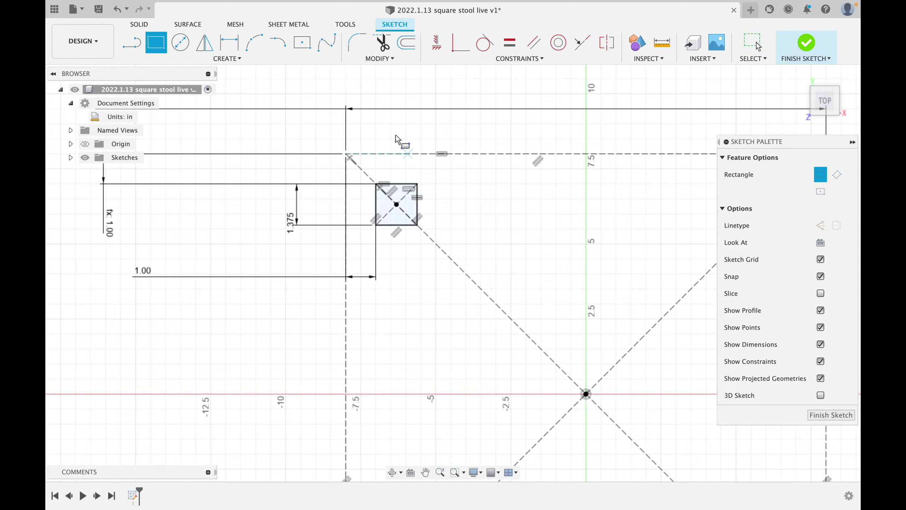
pyautogui.click(302, 43)
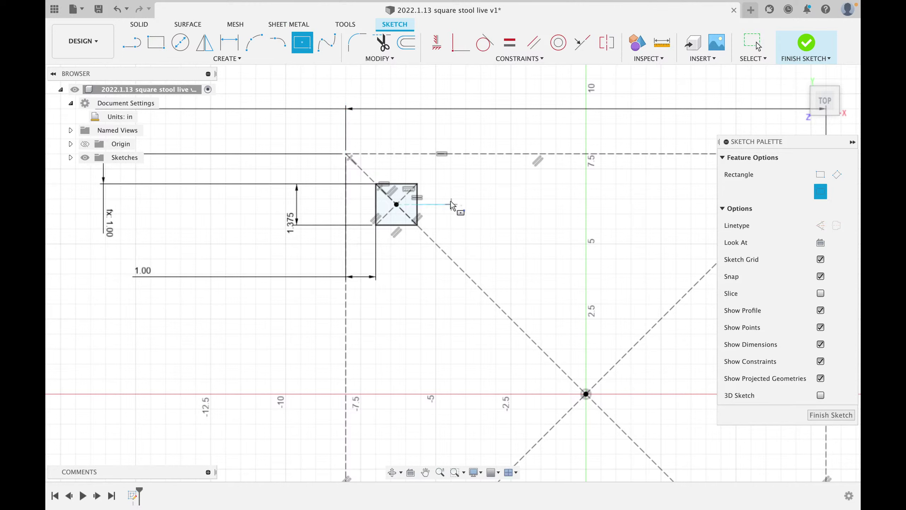
pyautogui.click(500, 204)
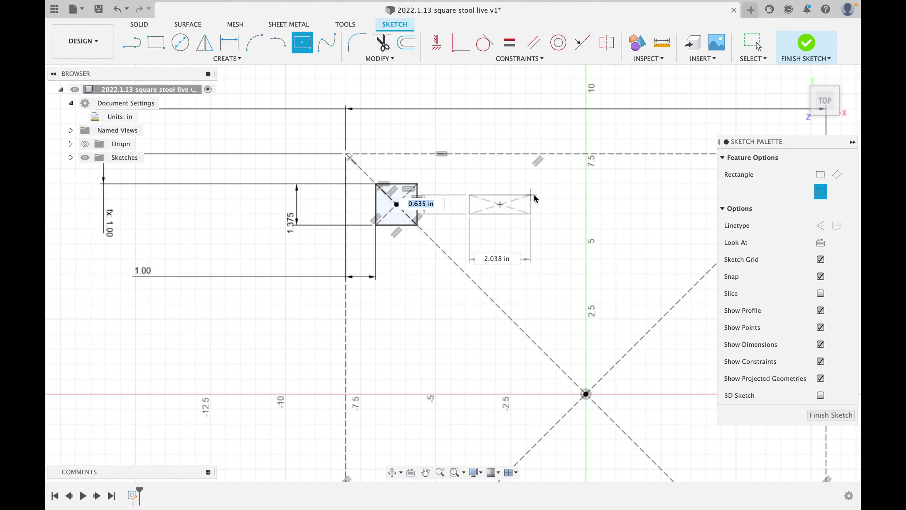
pyautogui.click(573, 195)
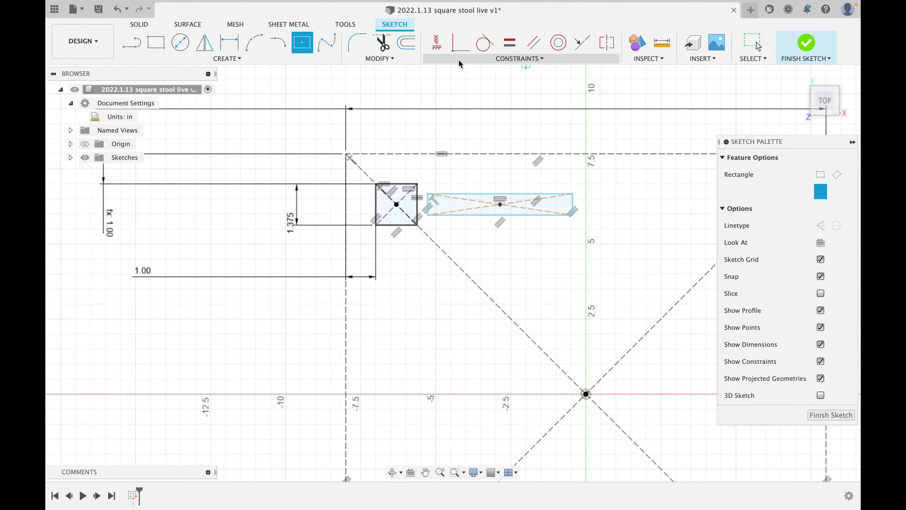
# - Make the new rectangle's two left corners coincident with the small square's two right corners
pyautogui.click(461, 43)
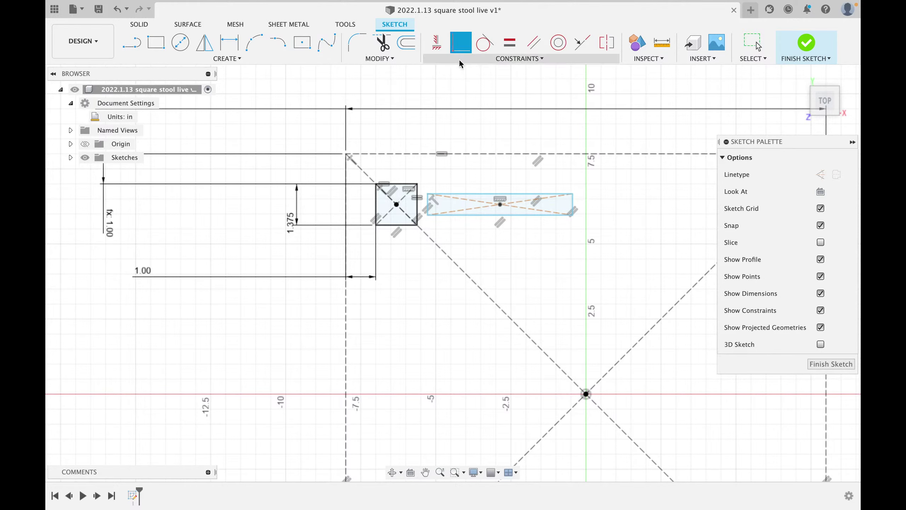
pyautogui.click(429, 196)
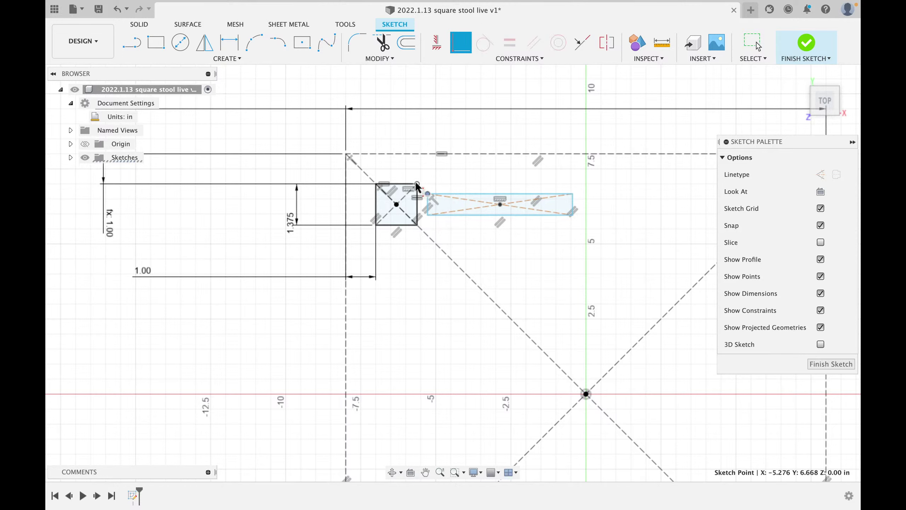
pyautogui.click(417, 183)
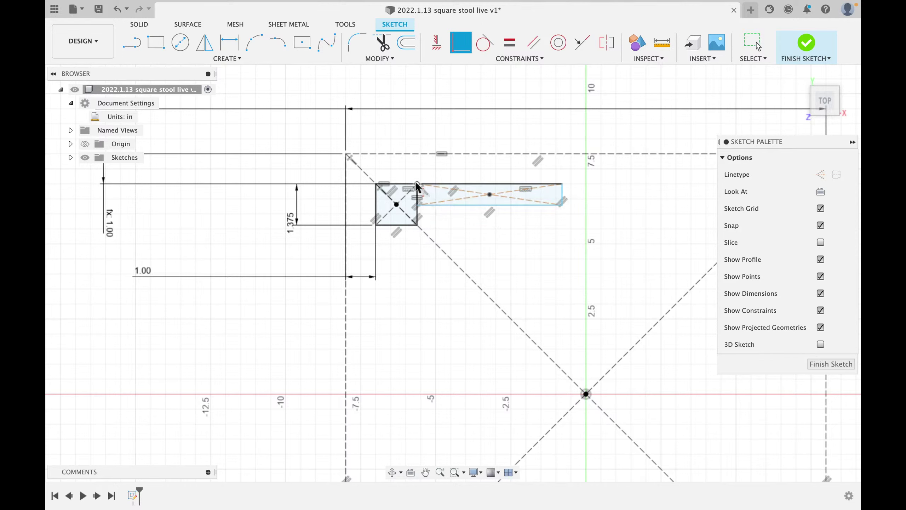
pyautogui.click(417, 206)
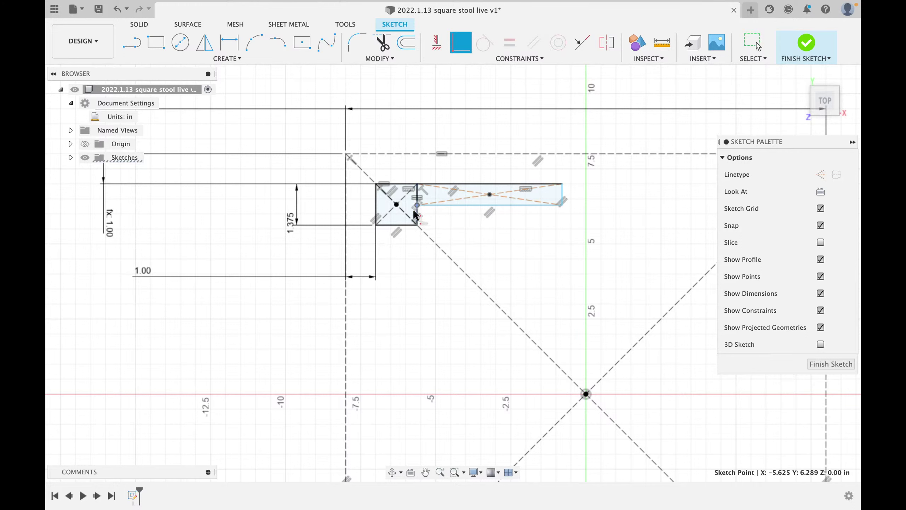
pyautogui.click(417, 226)
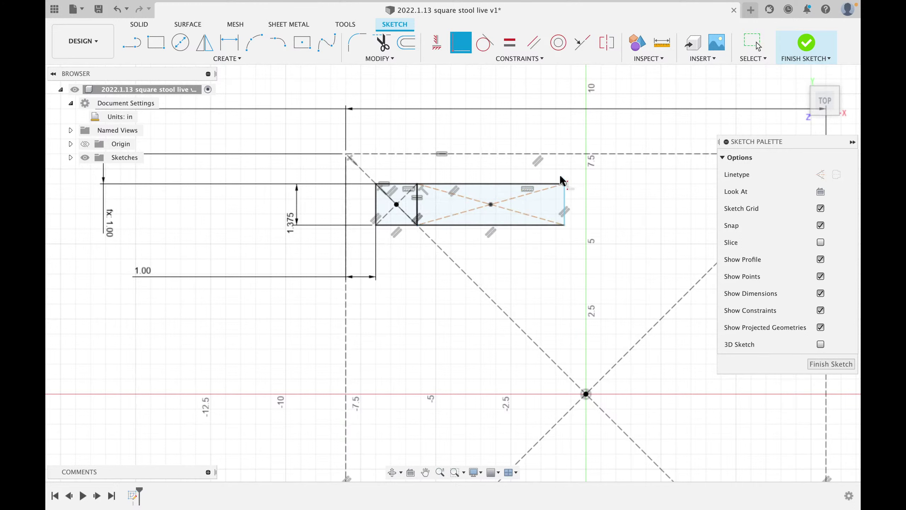
# - Constrain the rectangle's right side coincident with the sketch origin and finish the sketch
pyautogui.click(565, 204)
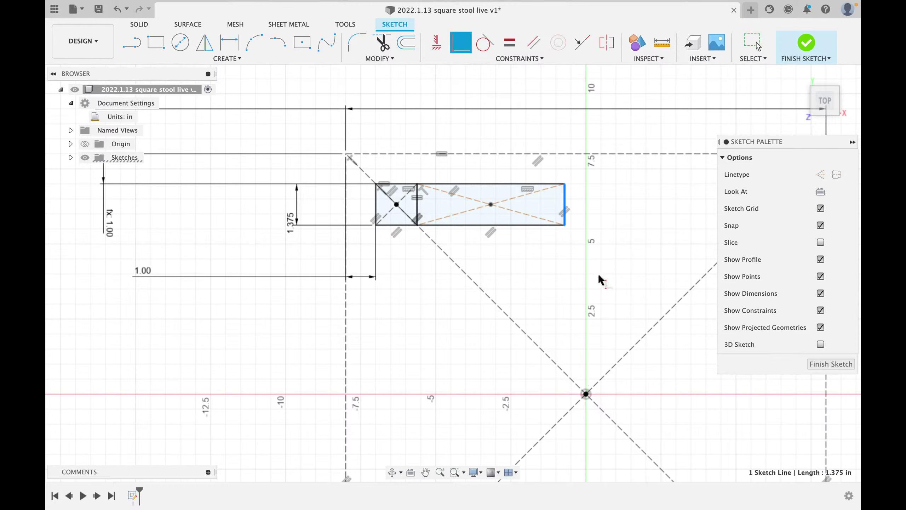
pyautogui.click(586, 394)
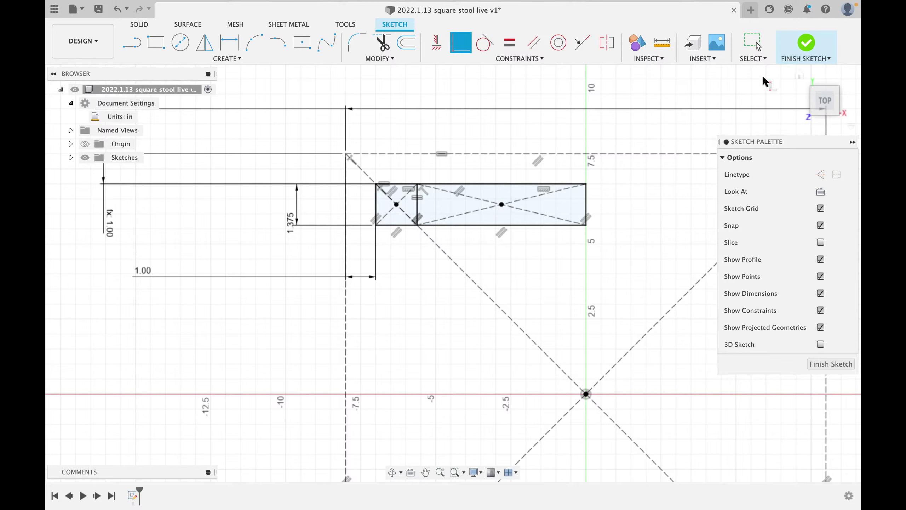
pyautogui.click(806, 46)
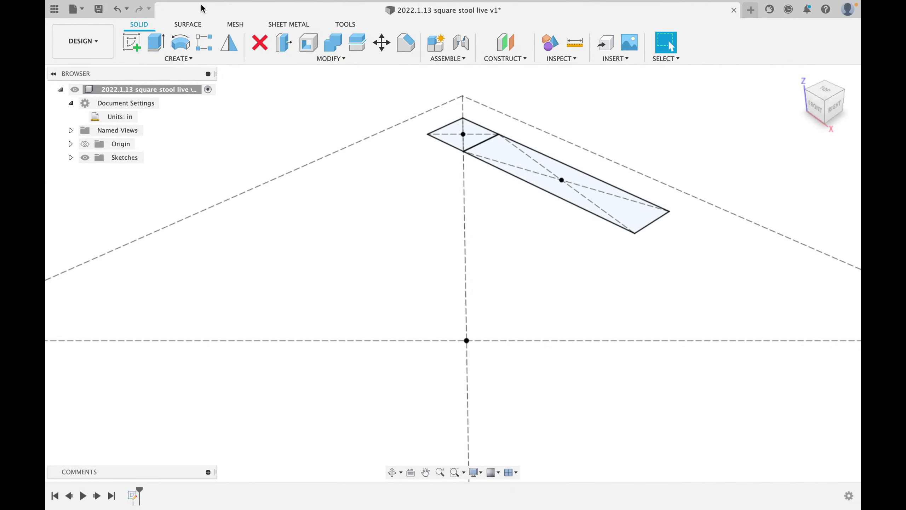
# - Extrude the 1.375 in square leg profile downward by -14.5 in as a new body
pyautogui.click(156, 43)
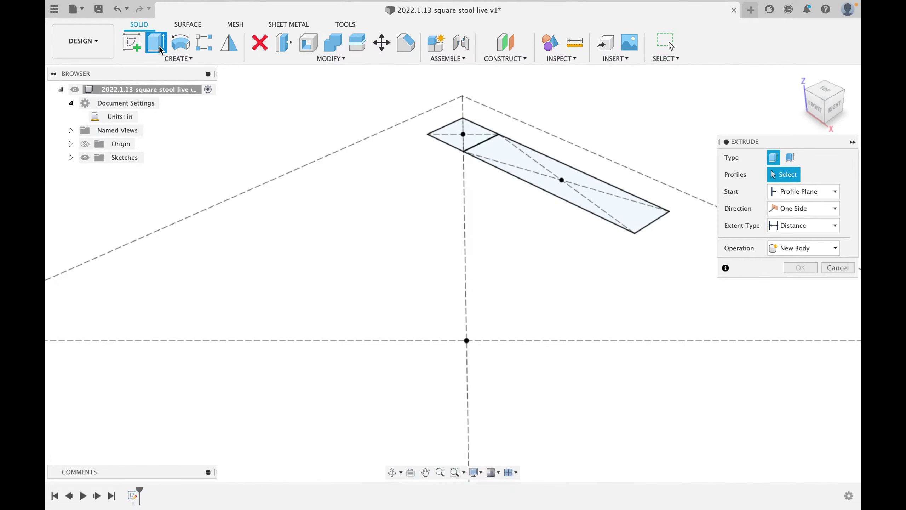
pyautogui.click(471, 140)
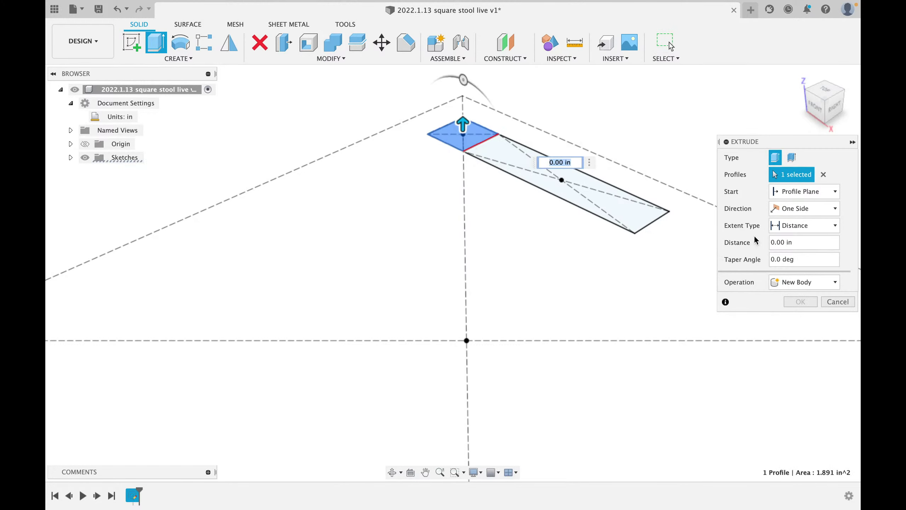
pyautogui.moveTo(463, 126); pyautogui.dragTo(510, 364)
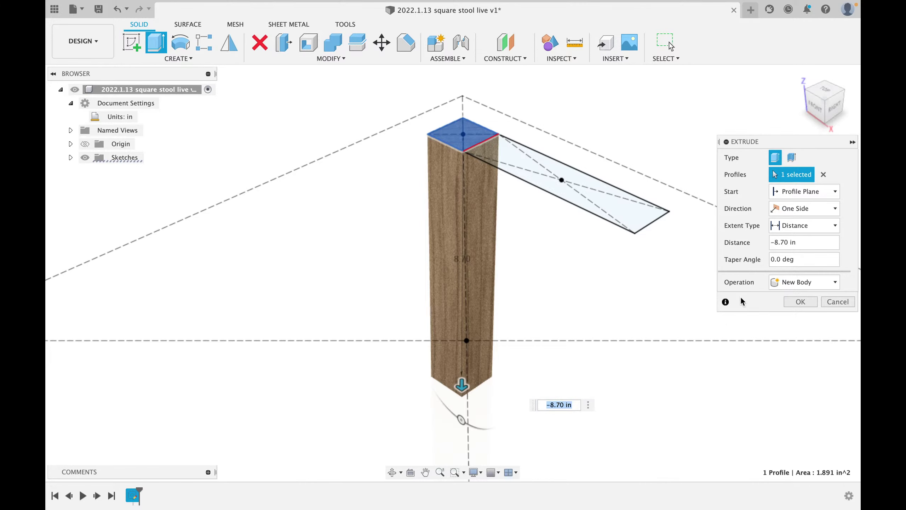
pyautogui.moveTo(554, 400)
pyautogui.keyDown('shift'); pyautogui.mouseDown(button='middle')
pyautogui.moveTo(577, 371)
pyautogui.moveTo(572, 354)
pyautogui.moveTo(568, 366)
pyautogui.mouseUp(button='middle'); pyautogui.keyUp('shift')
pyautogui.scroll(2, 568, 366)
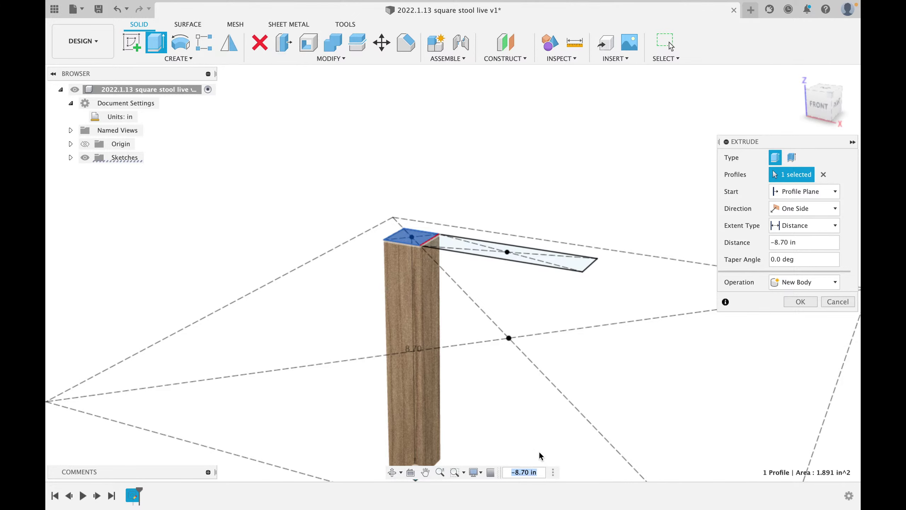
pyautogui.moveTo(541, 432); pyautogui.dragTo(529, 303, button='middle')
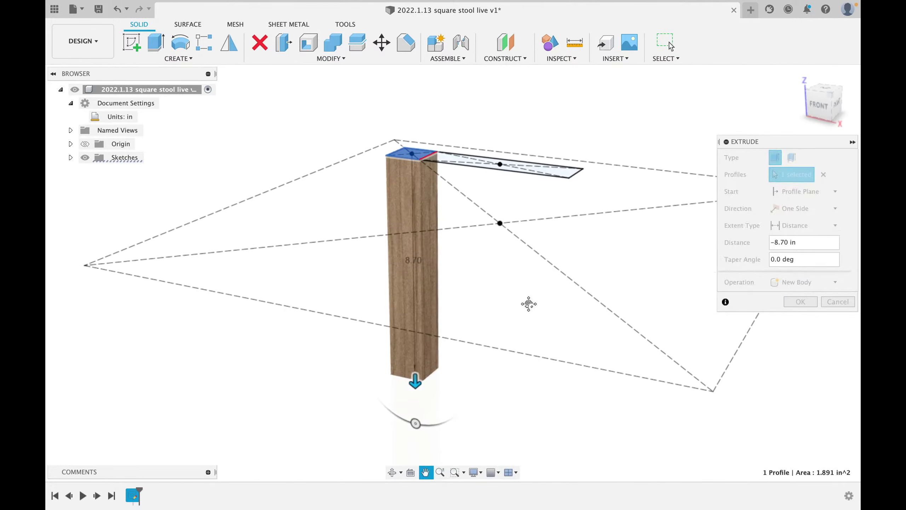
pyautogui.write('14')
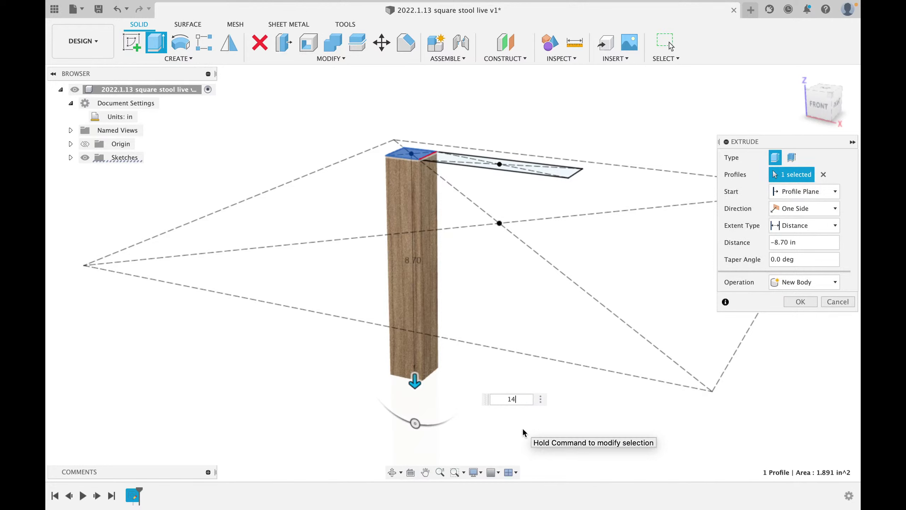
pyautogui.write('.5')
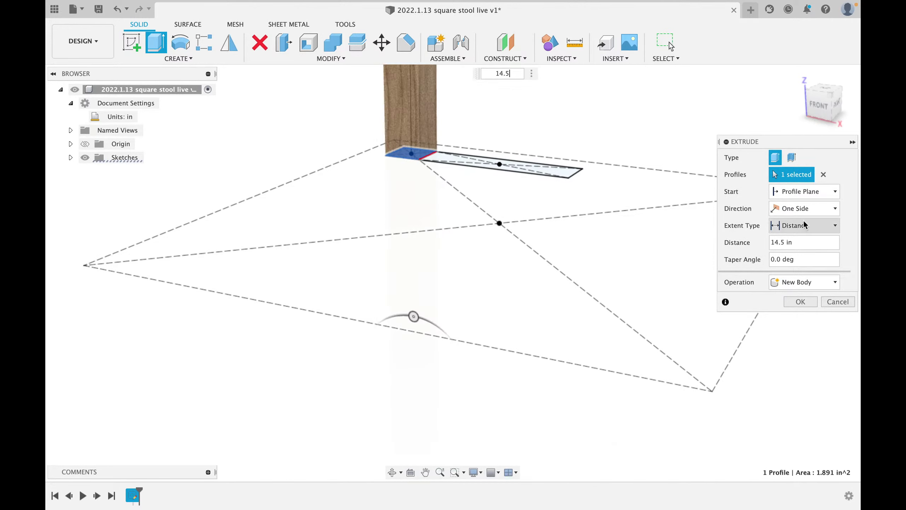
pyautogui.click(772, 242)
pyautogui.write('-')
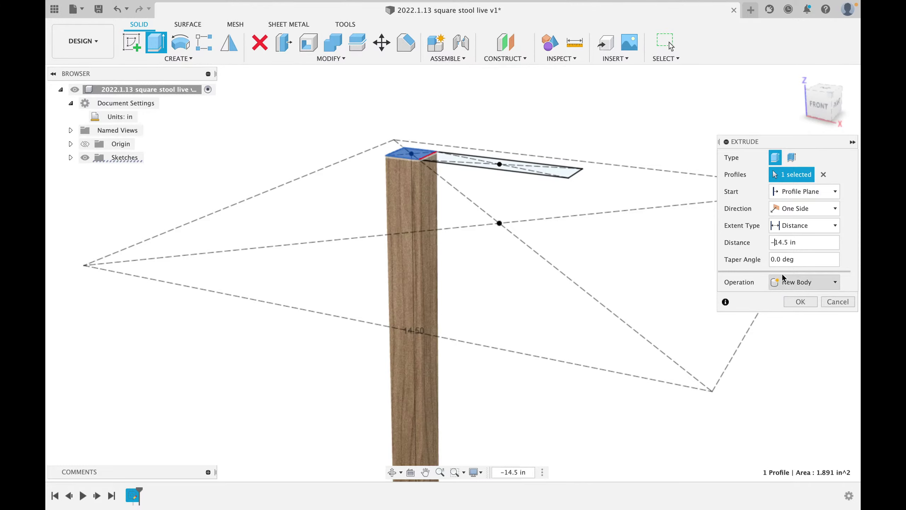
pyautogui.click(806, 303)
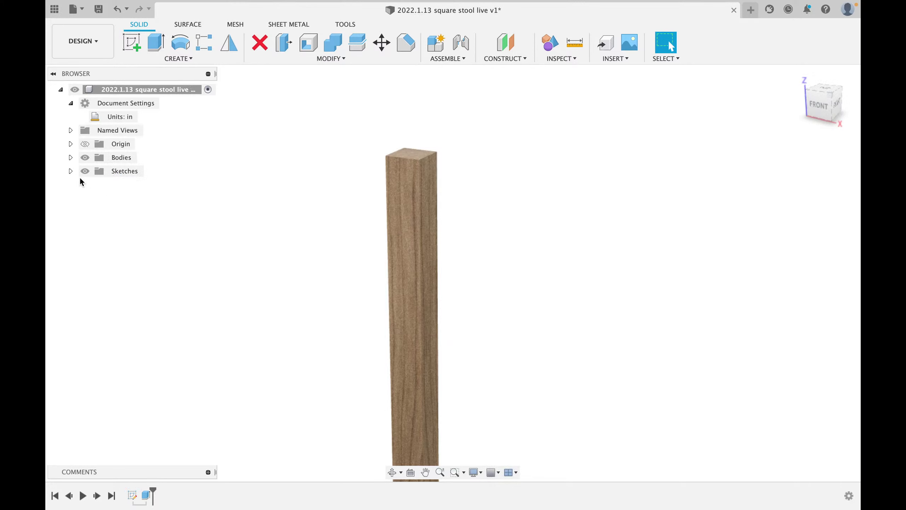
# - Show the leg and rail sketch and extrude the rail profile downward by -1.00 in as a new body
pyautogui.click(70, 171)
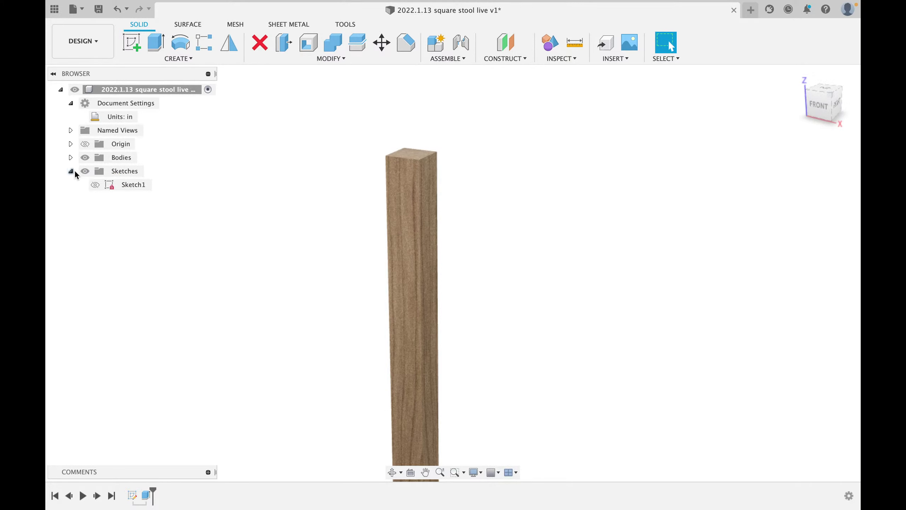
pyautogui.click(95, 185)
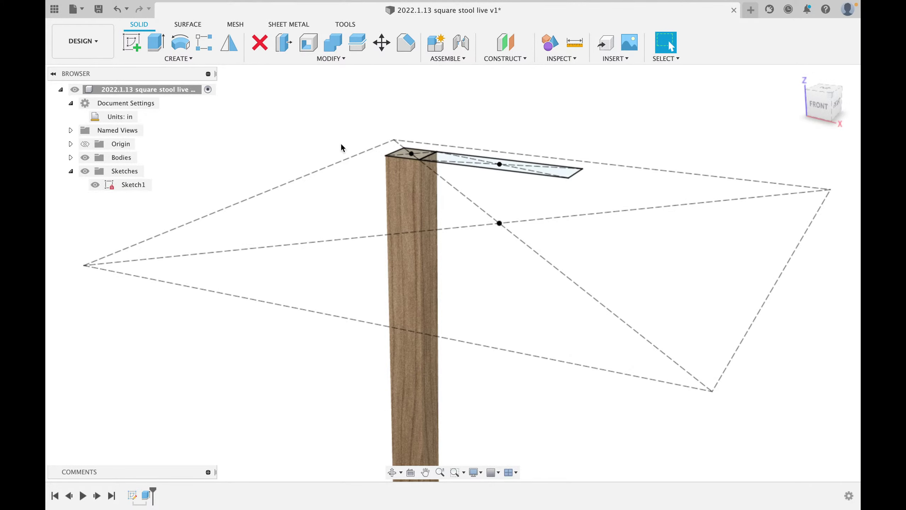
pyautogui.click(156, 41)
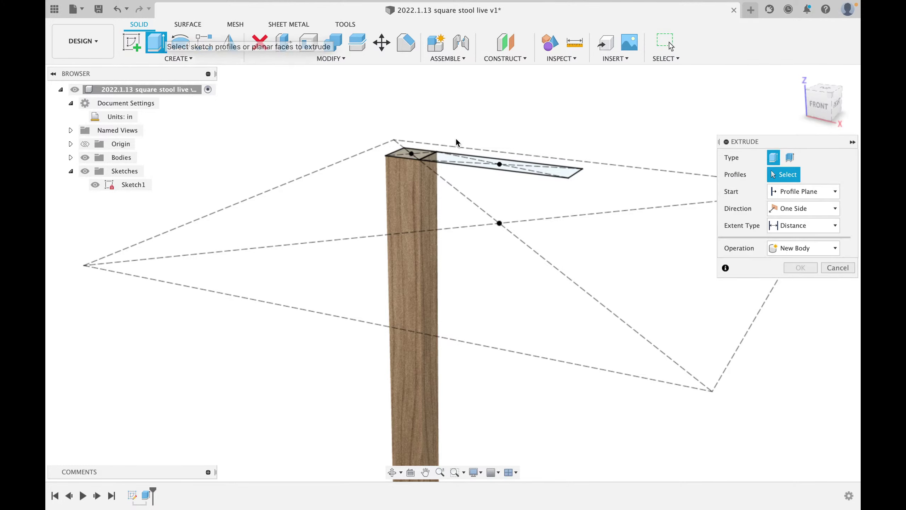
pyautogui.click(483, 162)
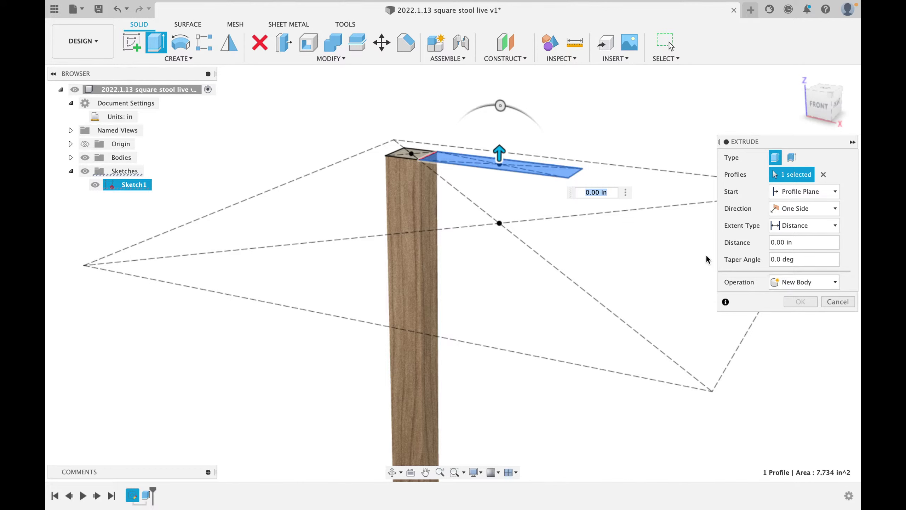
pyautogui.moveTo(500, 154); pyautogui.dragTo(502, 179)
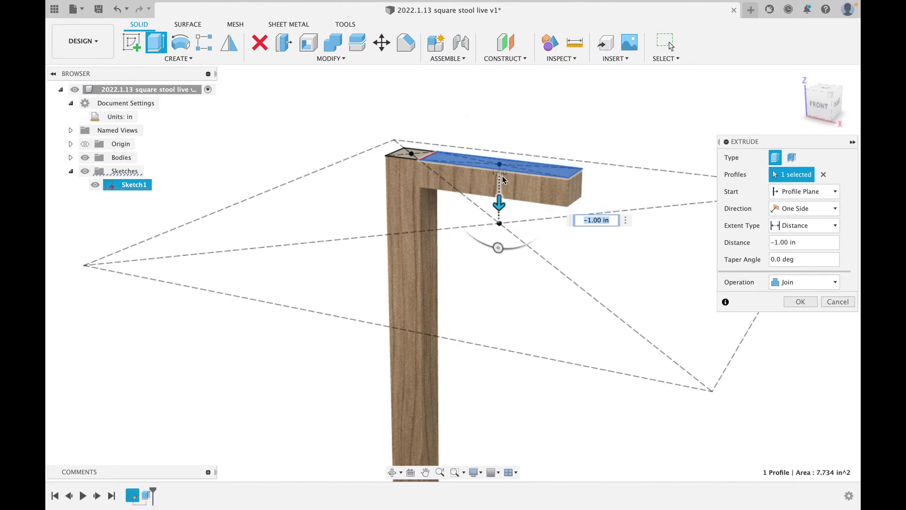
pyautogui.keyDown('shift'); pyautogui.moveTo(572, 165); pyautogui.dragTo(509, 229, button='middle'); pyautogui.keyUp('shift')
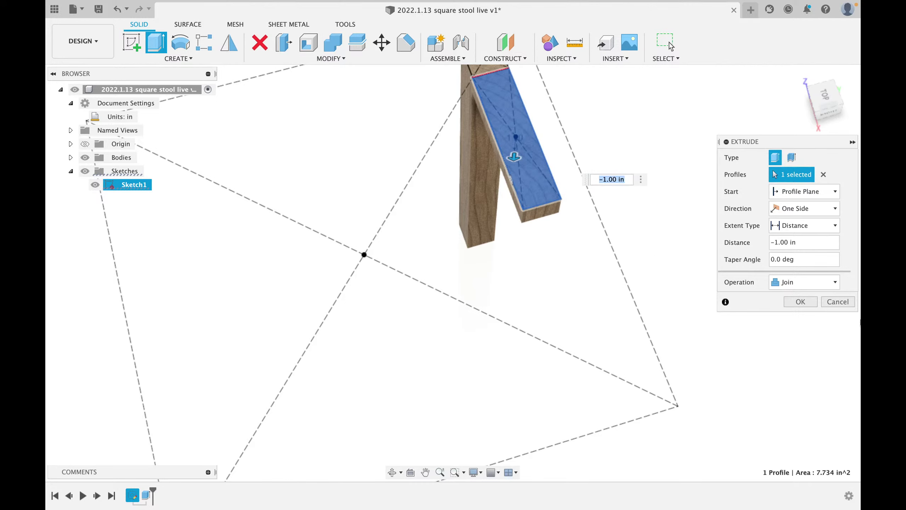
pyautogui.click(812, 281)
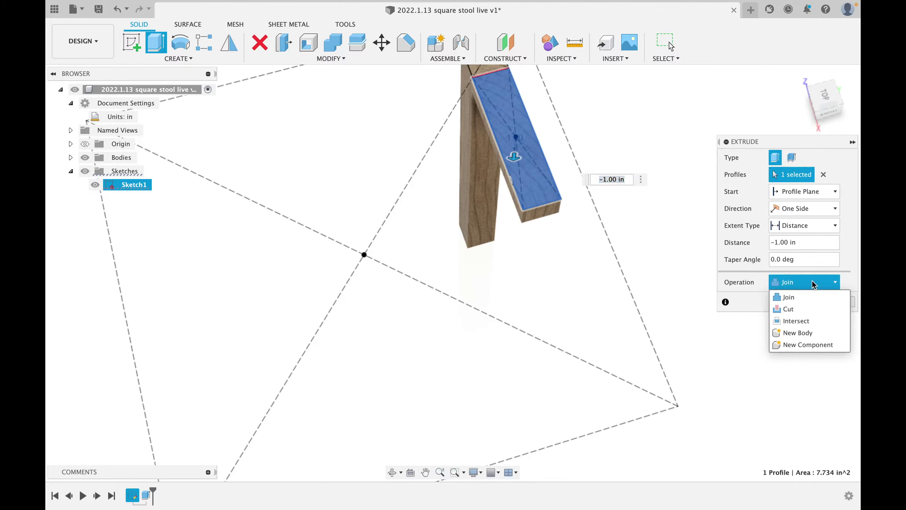
pyautogui.click(813, 330)
pyautogui.click(802, 302)
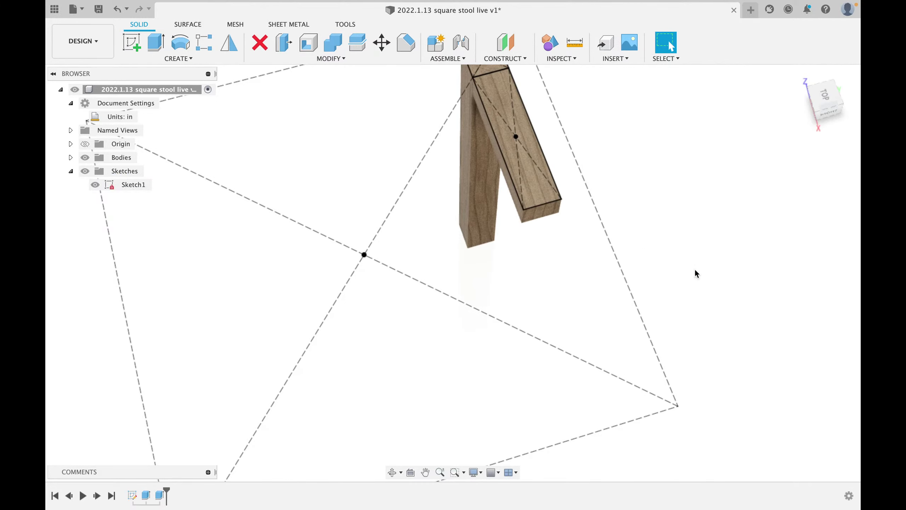
# - Measure the distance between the two long sketch lines along the rail's top face
pyautogui.keyDown('shift'); pyautogui.moveTo(546, 248); pyautogui.dragTo(588, 216, button='middle'); pyautogui.keyUp('shift')
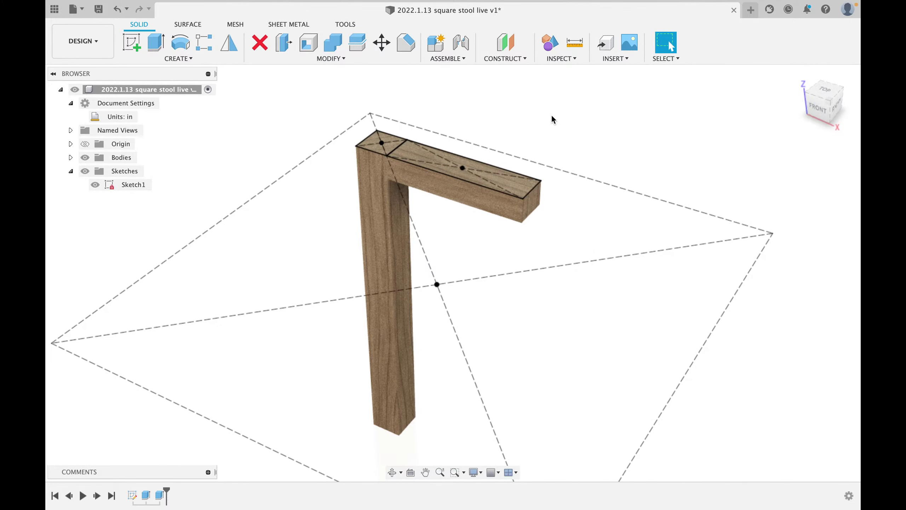
pyautogui.click(570, 50)
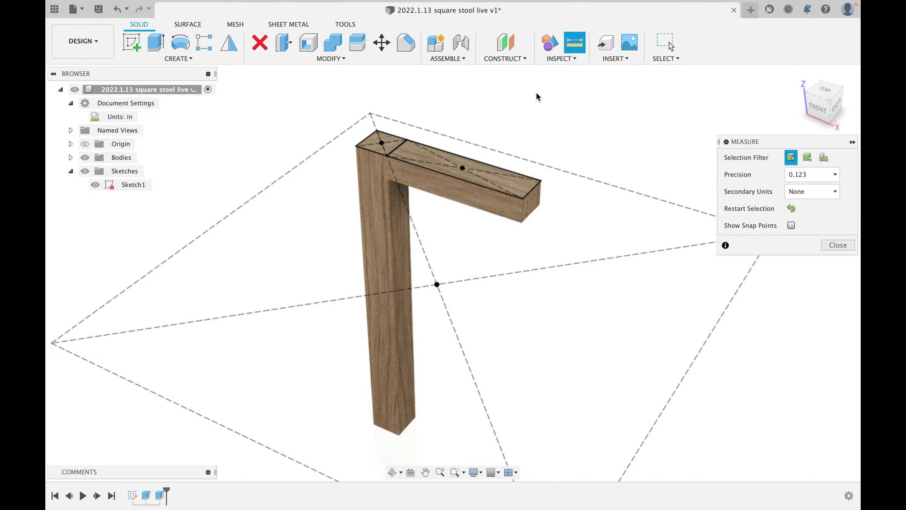
pyautogui.click(471, 184)
pyautogui.click(482, 165)
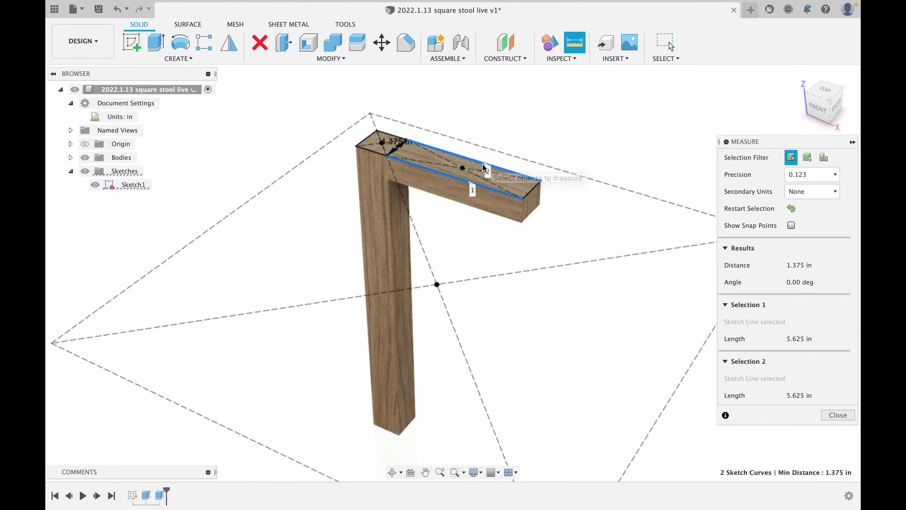
pyautogui.scroll(4, 395, 137)
pyautogui.keyDown('shift'); pyautogui.moveTo(429, 167); pyautogui.dragTo(410, 153, button='middle'); pyautogui.keyUp('shift')
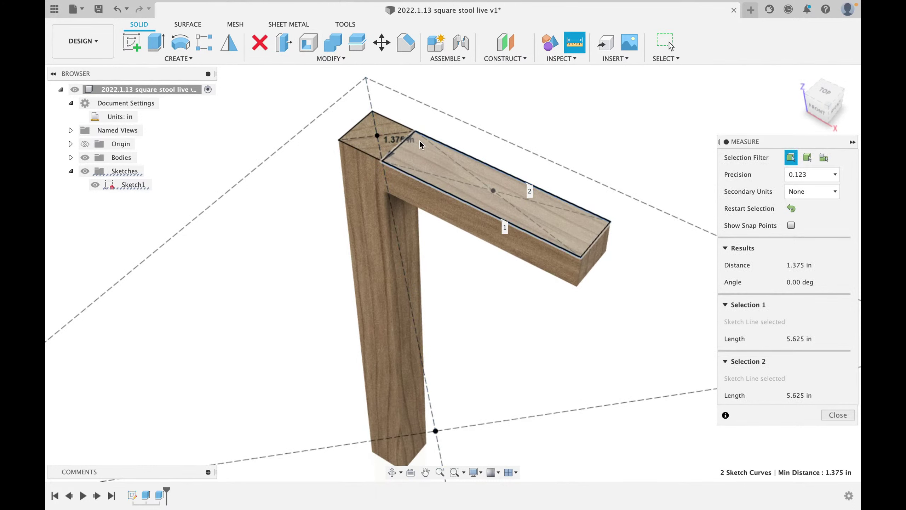
pyautogui.click(831, 416)
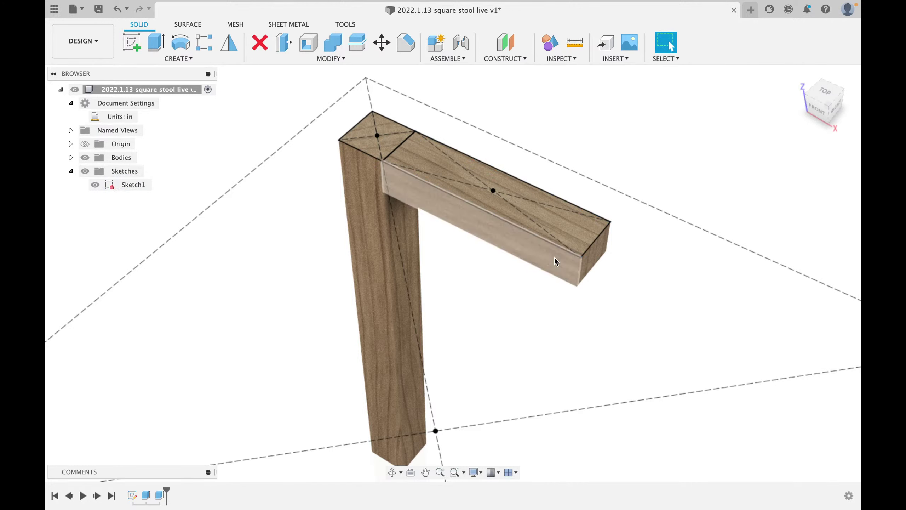
# - Edit the rail's extrusion and set its distance to -1 3/8 in
pyautogui.rightClick(157, 495)
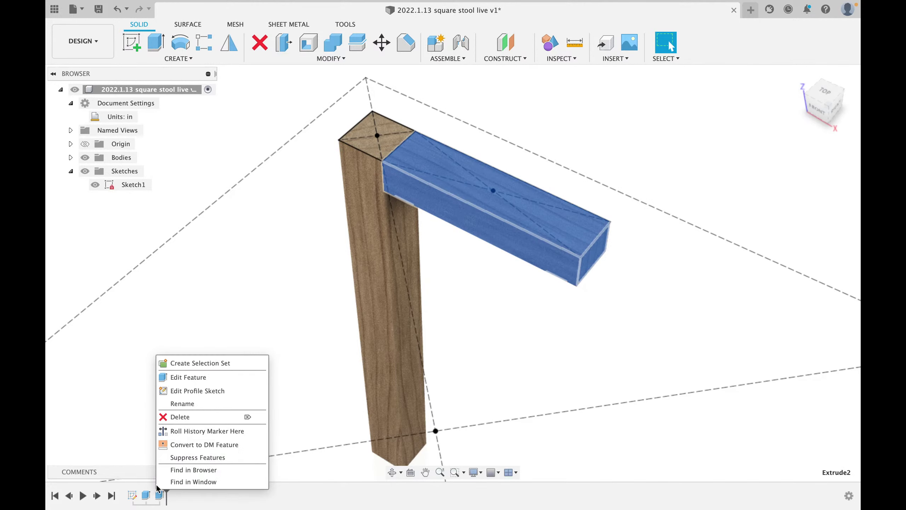
pyautogui.click(175, 378)
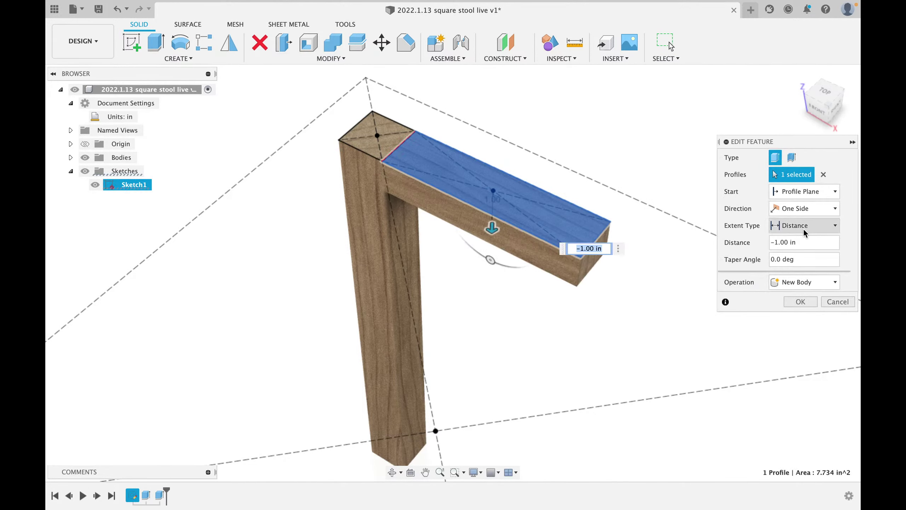
pyautogui.click(777, 245)
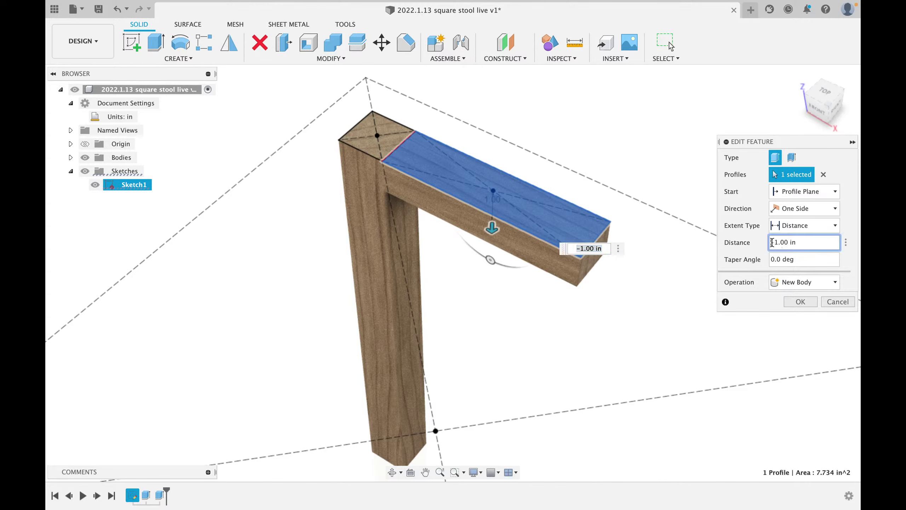
pyautogui.write('-1 ')
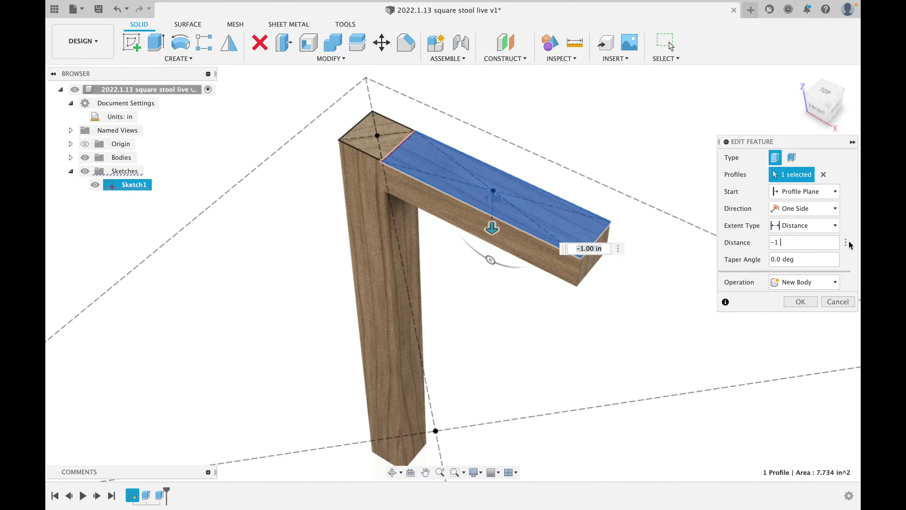
pyautogui.write('i')
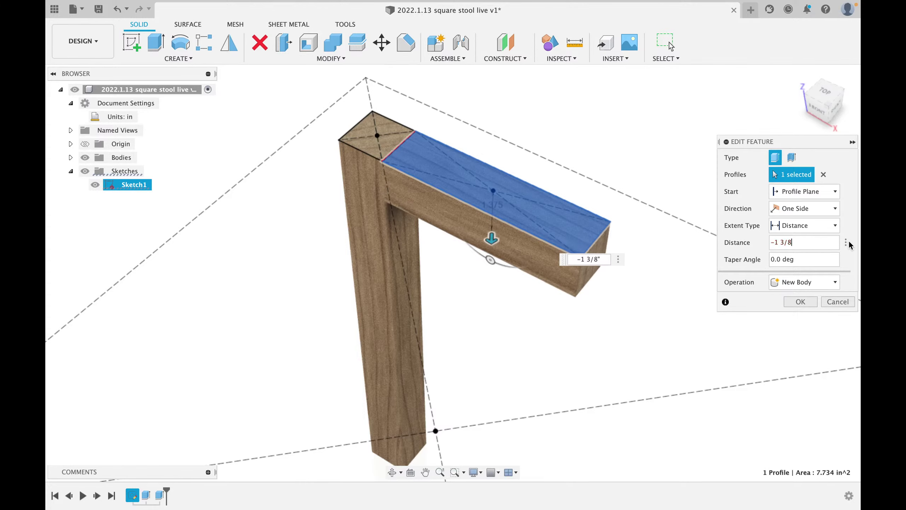
pyautogui.click(801, 301)
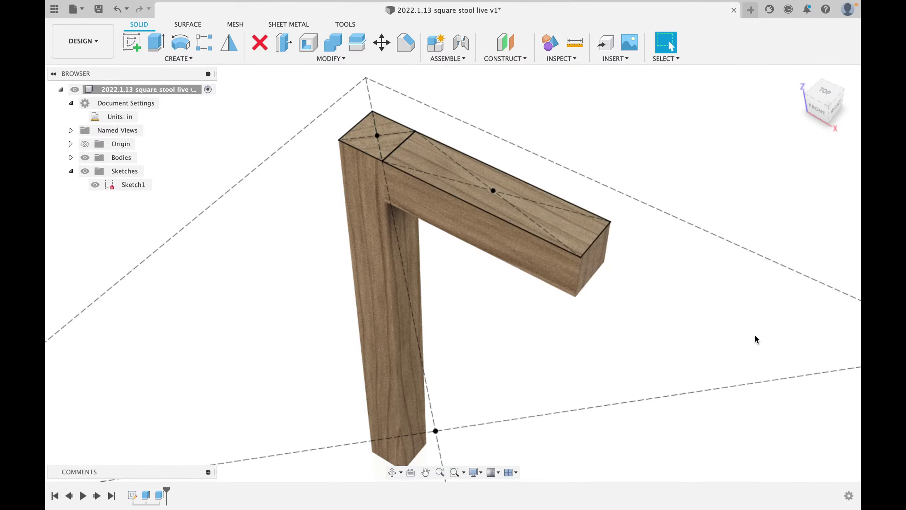
# - Create a new sketch on the leg's outer face, on the side opposite the rail
pyautogui.moveTo(587, 288)
pyautogui.keyDown('shift'); pyautogui.mouseDown(button='middle')
pyautogui.moveTo(495, 239)
pyautogui.moveTo(477, 251)
pyautogui.moveTo(526, 257)
pyautogui.moveTo(524, 278)
pyautogui.moveTo(462, 251)
pyautogui.moveTo(473, 239)
pyautogui.moveTo(478, 265)
pyautogui.moveTo(474, 240)
pyautogui.moveTo(475, 259)
pyautogui.moveTo(415, 253)
pyautogui.moveTo(483, 263)
pyautogui.moveTo(474, 235)
pyautogui.moveTo(490, 252)
pyautogui.mouseUp(button='middle'); pyautogui.keyUp('shift')
pyautogui.scroll(-3, 477, 253)
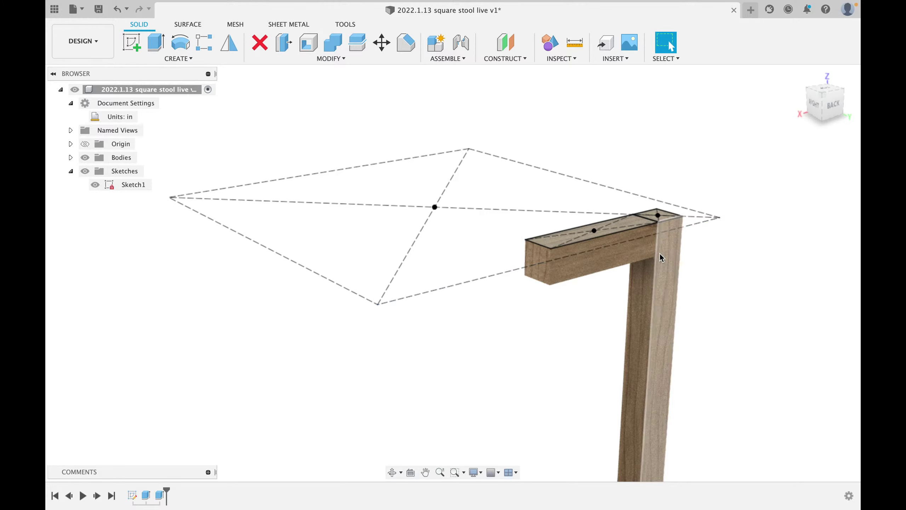
pyautogui.moveTo(719, 252)
pyautogui.keyDown('shift'); pyautogui.mouseDown(button='middle')
pyautogui.moveTo(682, 237)
pyautogui.moveTo(583, 251)
pyautogui.moveTo(562, 243)
pyautogui.mouseUp(button='middle'); pyautogui.keyUp('shift')
pyautogui.scroll(-4, 643, 243)
pyautogui.moveTo(738, 238); pyautogui.dragTo(654, 273, button='middle')
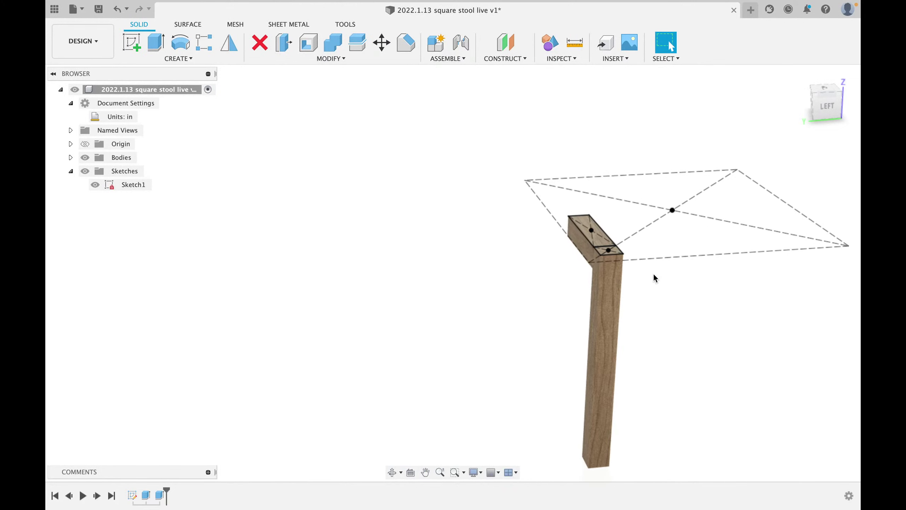
pyautogui.scroll(3, 652, 273)
pyautogui.scroll(2, 651, 276)
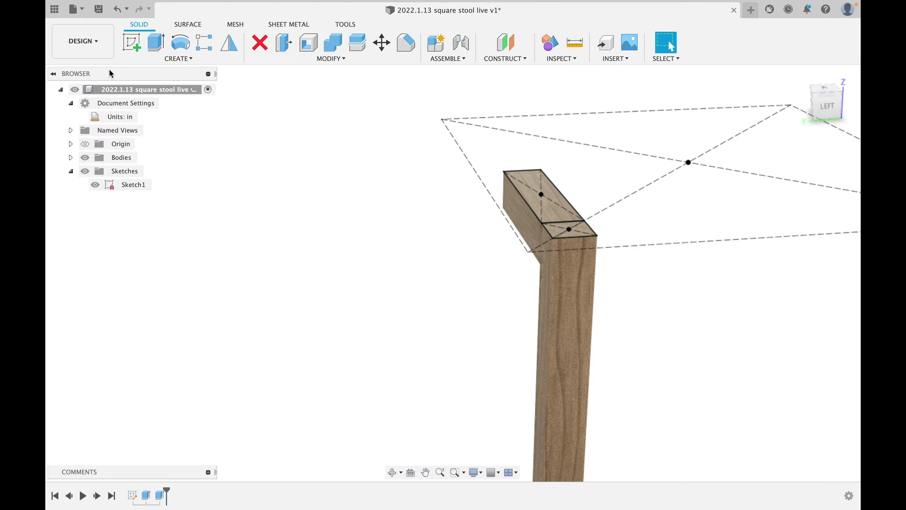
pyautogui.click(131, 46)
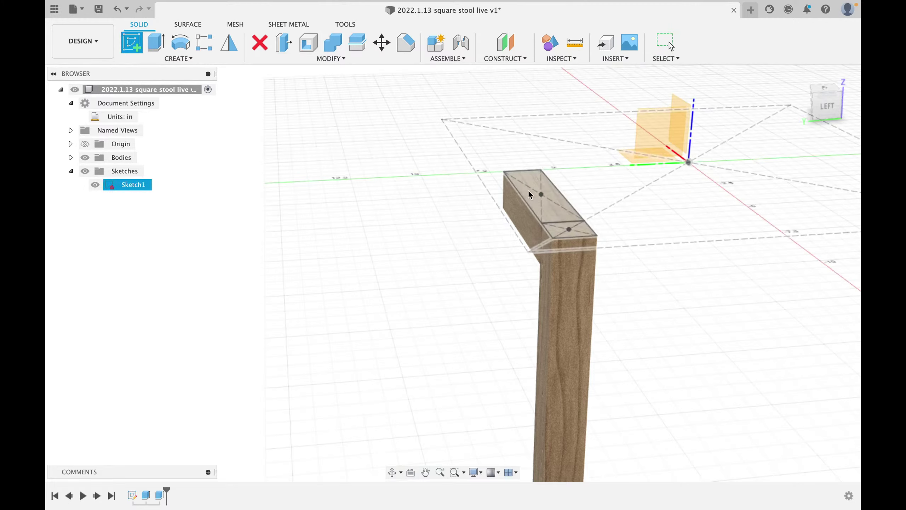
pyautogui.click(574, 284)
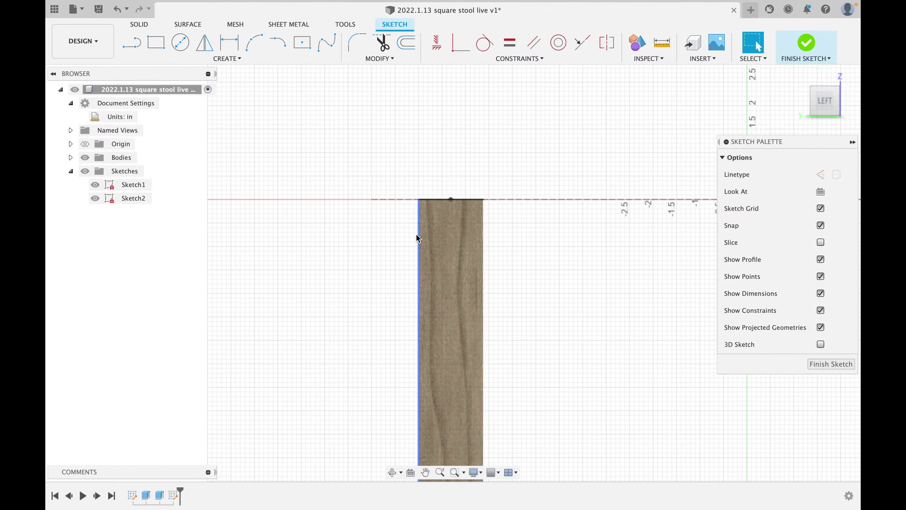
# - Hide the leg body, project the rail's end face into the sketch, and show the leg again
pyautogui.click(74, 158)
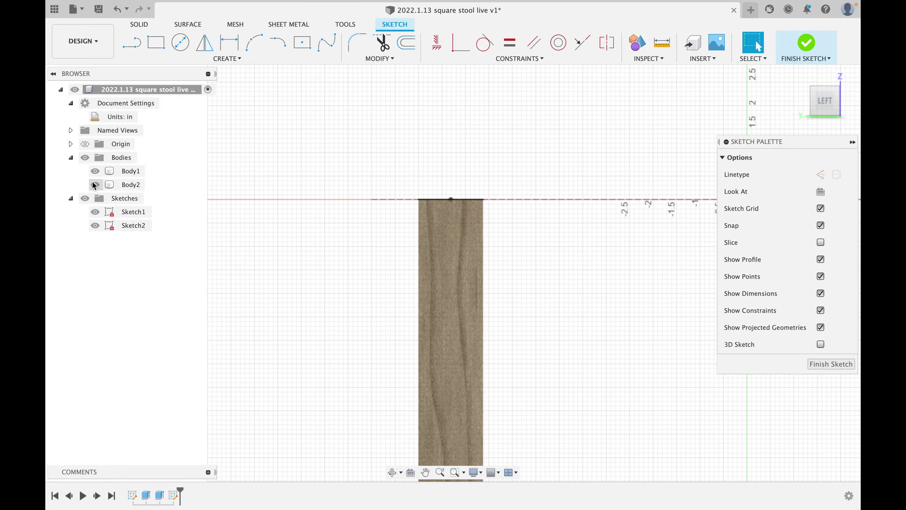
pyautogui.click(94, 171)
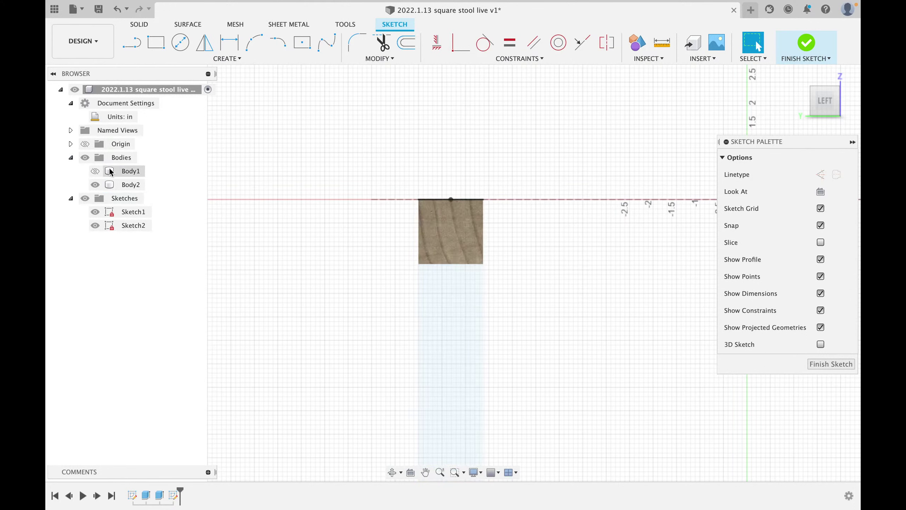
pyautogui.press('p')
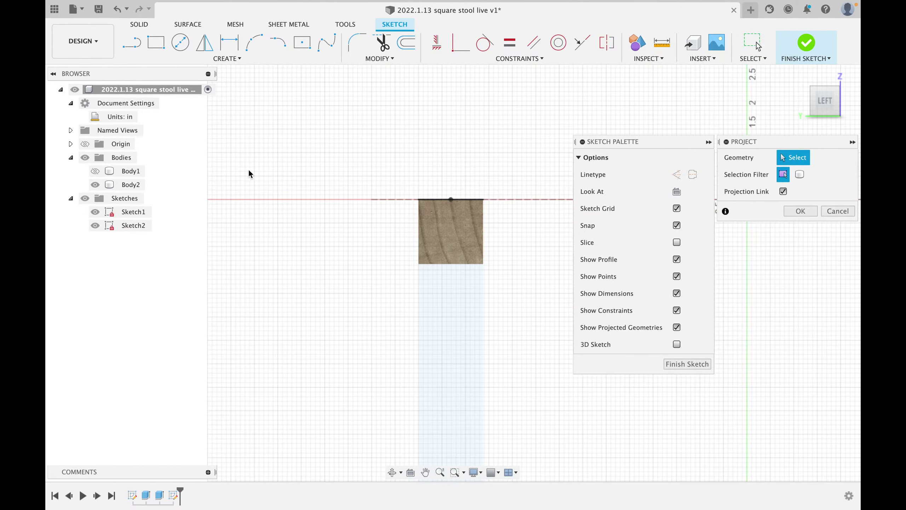
pyautogui.click(446, 227)
pyautogui.click(453, 230)
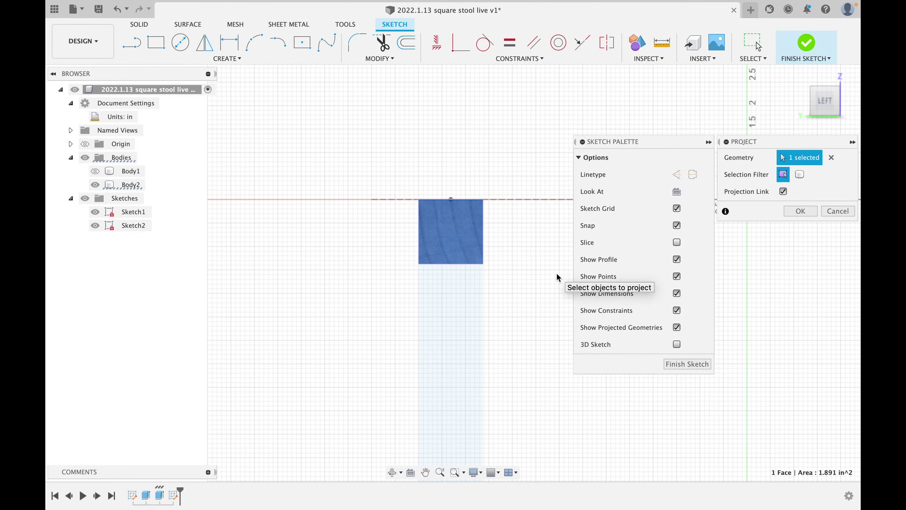
pyautogui.click(801, 211)
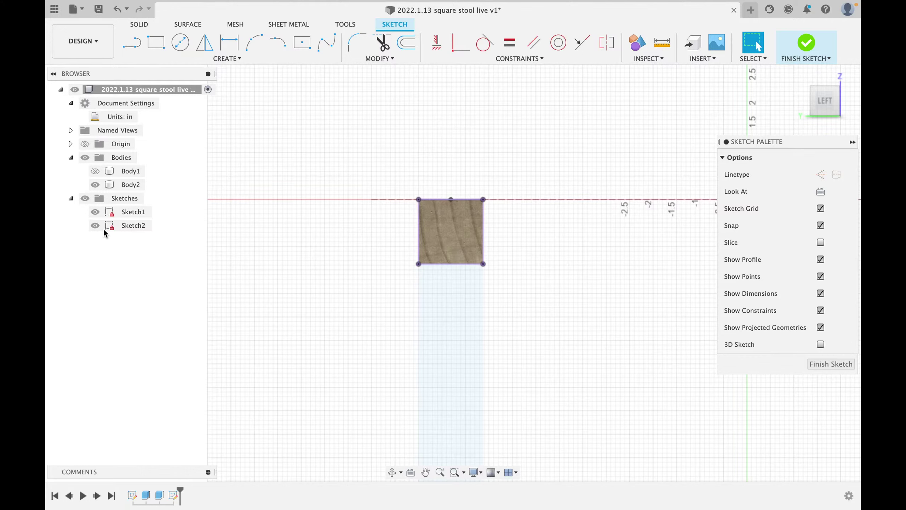
pyautogui.click(95, 172)
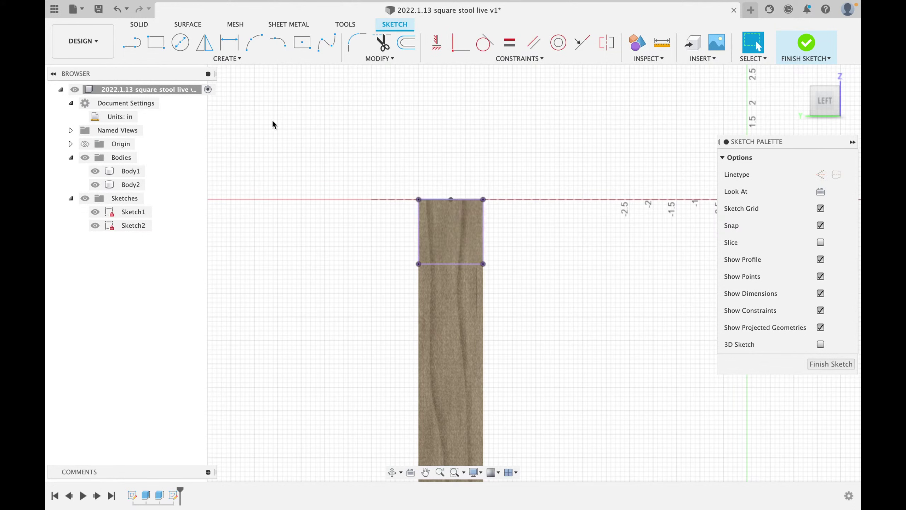
# - Draw a diagonal between the upper-left and lower-right corners of the projected square and make it a construction line
pyautogui.click(139, 49)
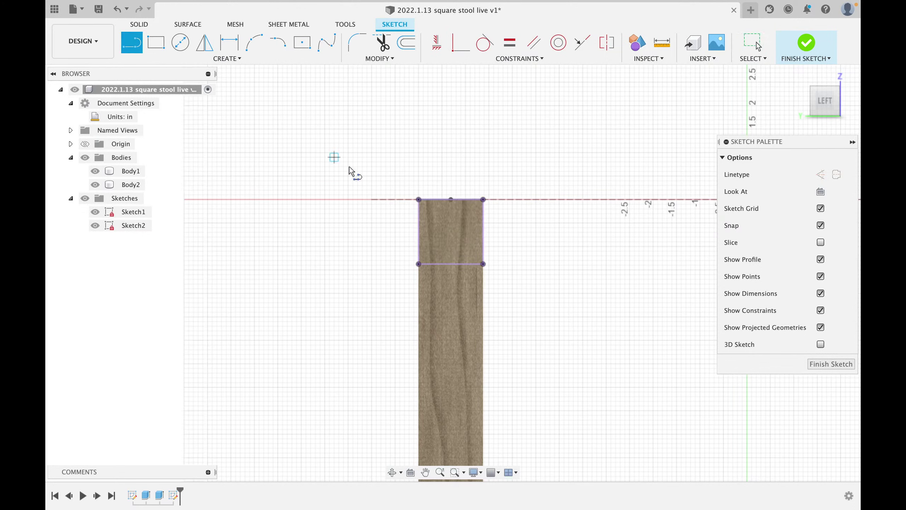
pyautogui.click(419, 199)
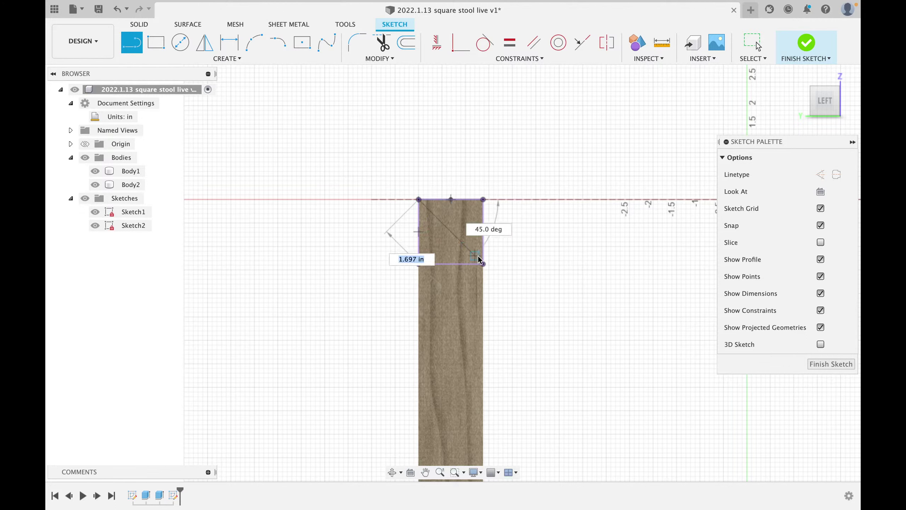
pyautogui.click(483, 263)
pyautogui.press('Escape')
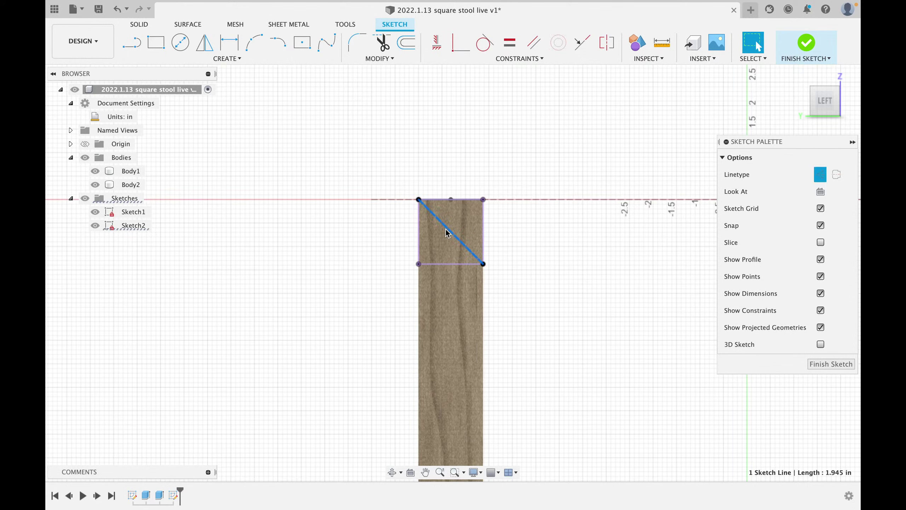
pyautogui.click(553, 247)
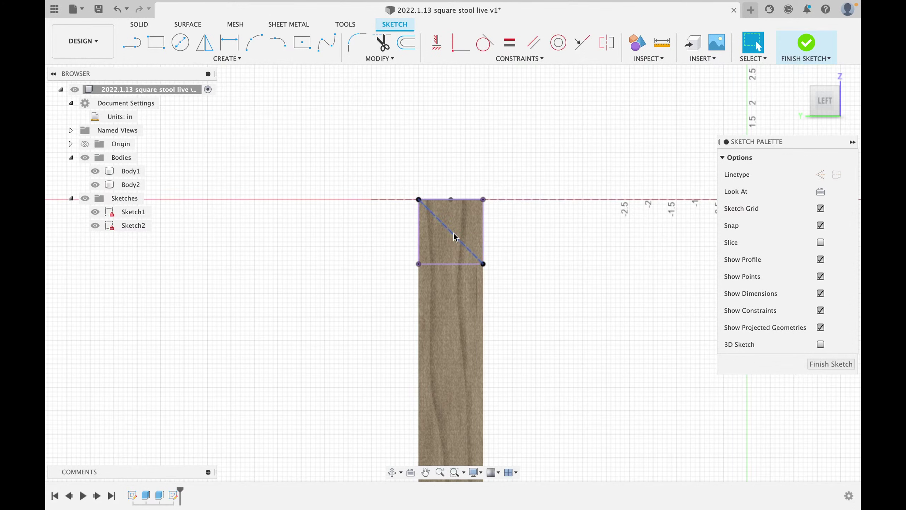
# - Draw a center rectangle about 0.8 in wide from the construction diagonal's midpoint and make its adjacent sides equal
pyautogui.click(301, 43)
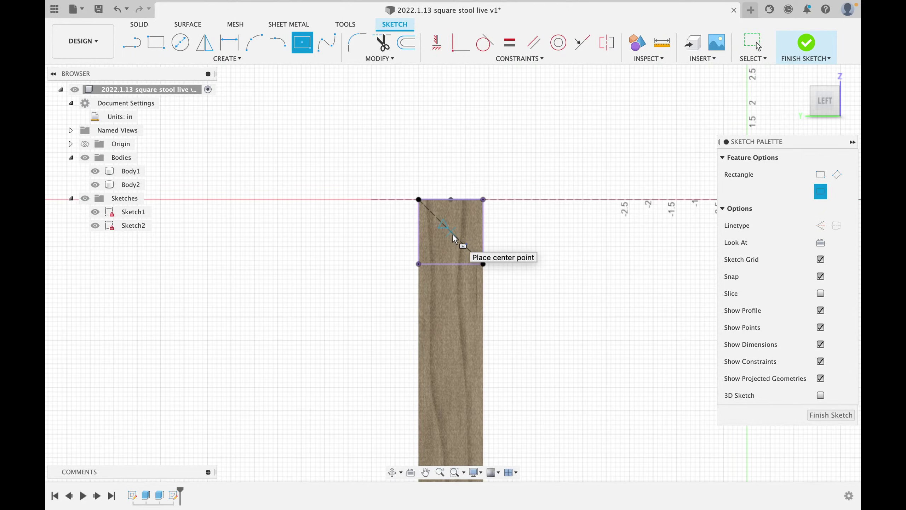
pyautogui.scroll(5, 452, 235)
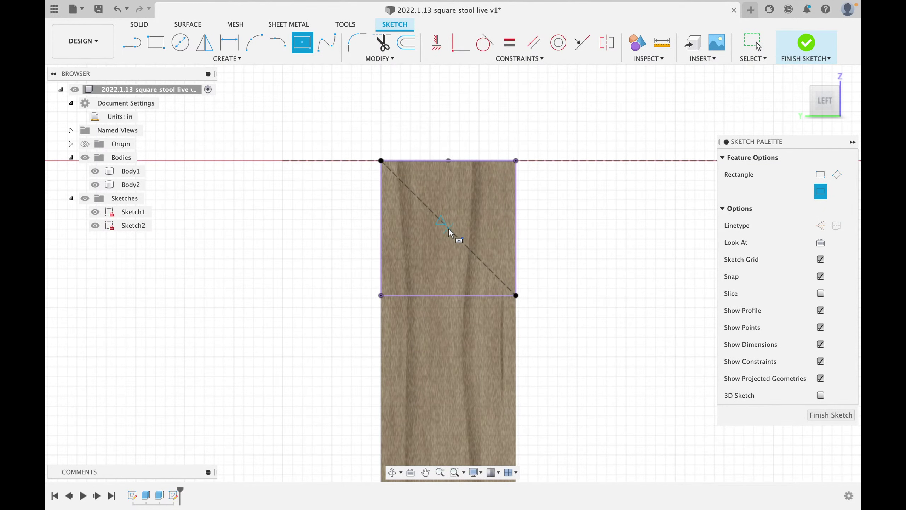
pyautogui.click(449, 227)
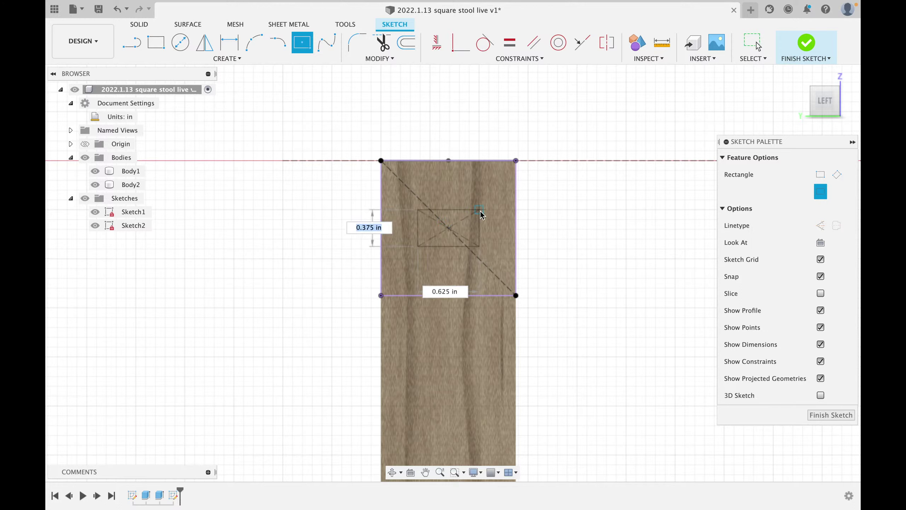
pyautogui.click(490, 190)
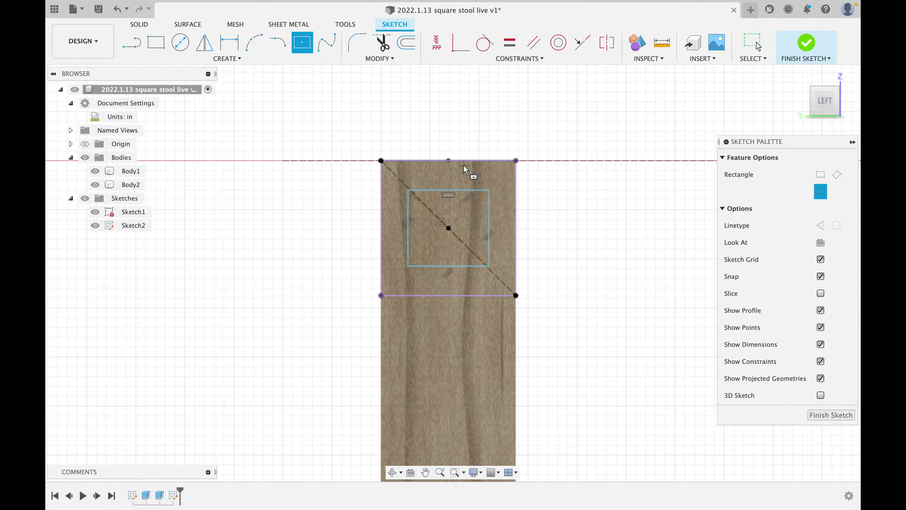
pyautogui.click(510, 42)
pyautogui.click(464, 190)
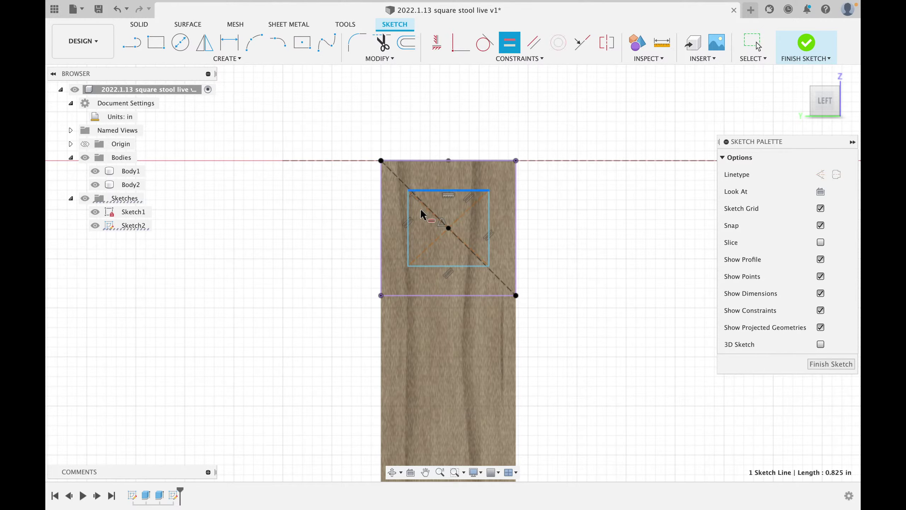
pyautogui.click(411, 218)
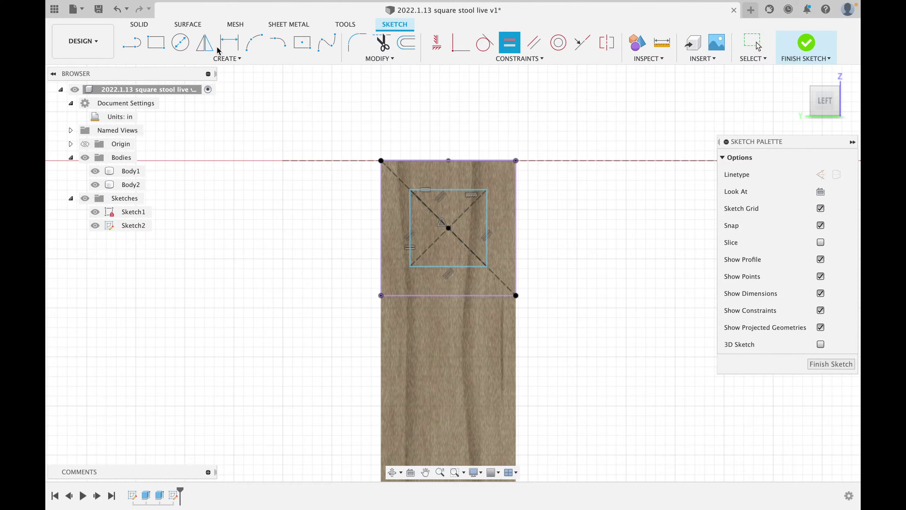
# - Dimension the top side of the small centered square to 5/8 in
pyautogui.click(233, 47)
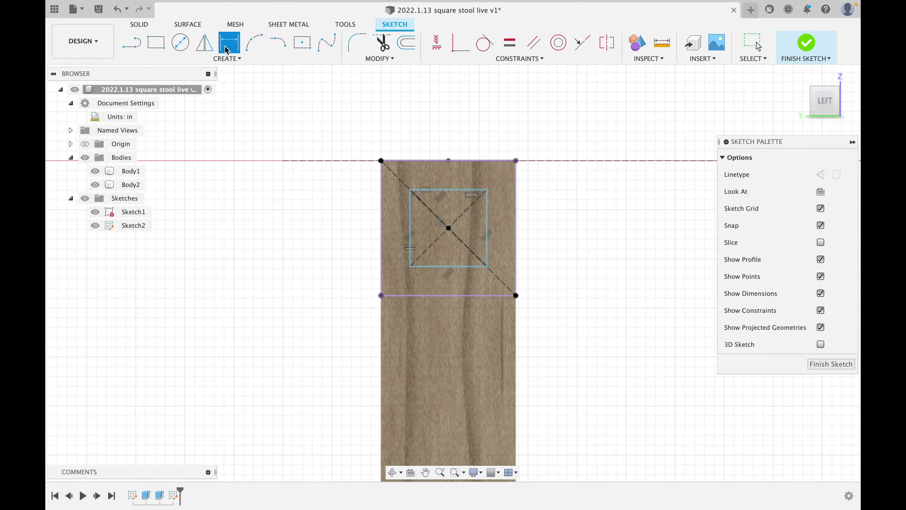
pyautogui.click(449, 196)
pyautogui.click(532, 112)
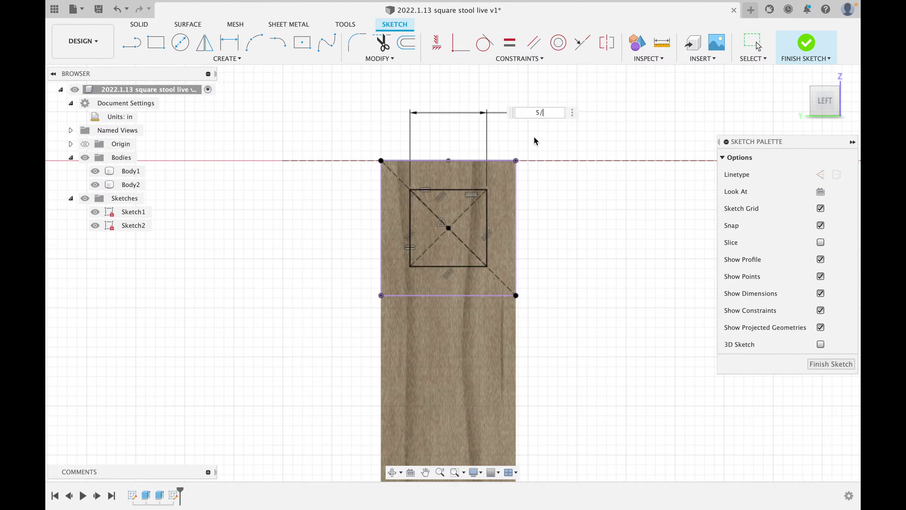
pyautogui.press('Return')
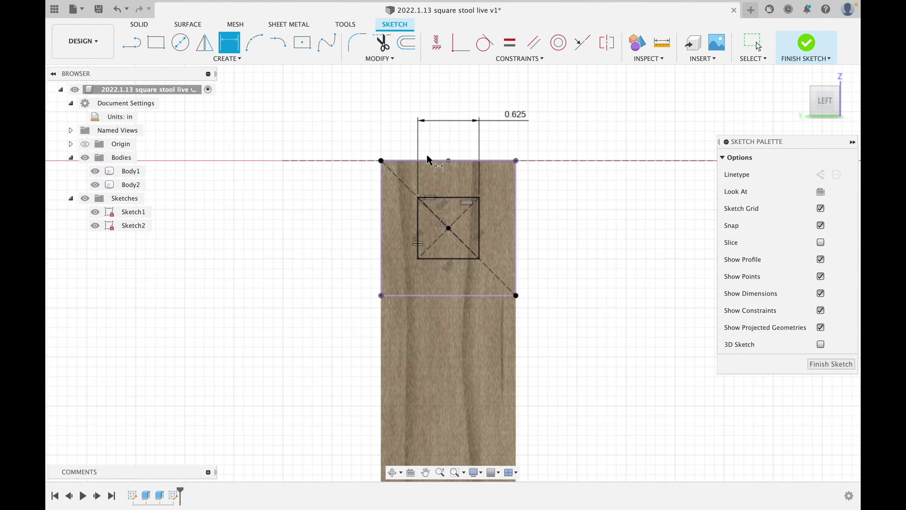
# - Set the centered square's width dimension to 1/2 in
pyautogui.moveTo(412, 170)
pyautogui.keyDown('shift'); pyautogui.mouseDown(button='middle')
pyautogui.moveTo(455, 206)
pyautogui.moveTo(450, 187)
pyautogui.moveTo(494, 202)
pyautogui.moveTo(602, 309)
pyautogui.mouseUp(button='middle'); pyautogui.keyUp('shift')
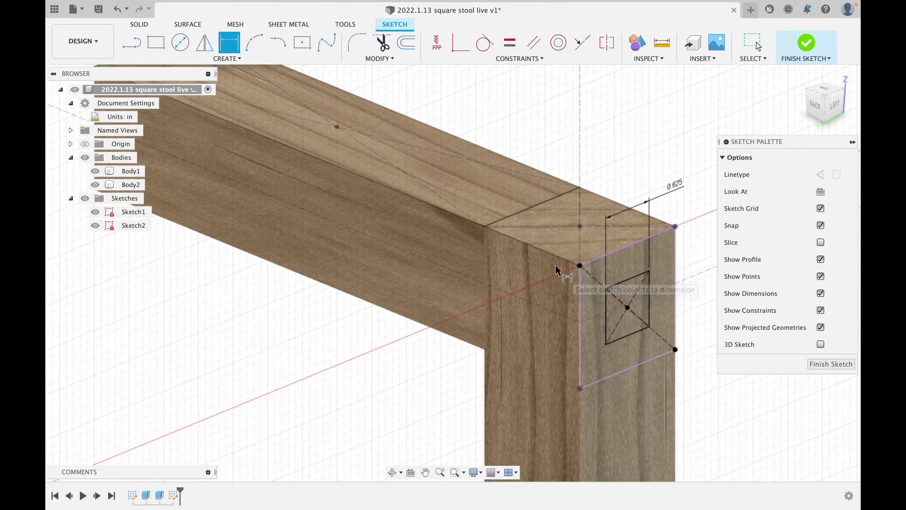
pyautogui.scroll(-2, 521, 236)
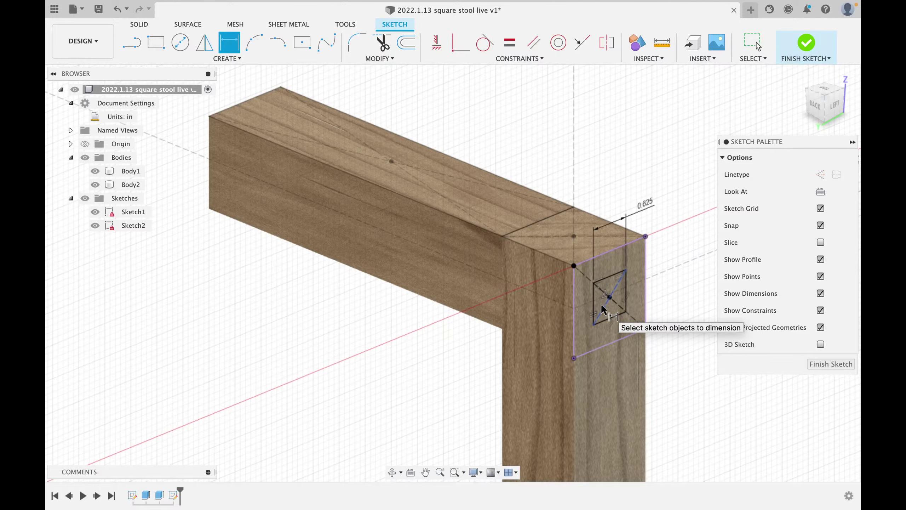
pyautogui.keyDown('shift'); pyautogui.moveTo(603, 309); pyautogui.dragTo(585, 304, button='middle'); pyautogui.keyUp('shift')
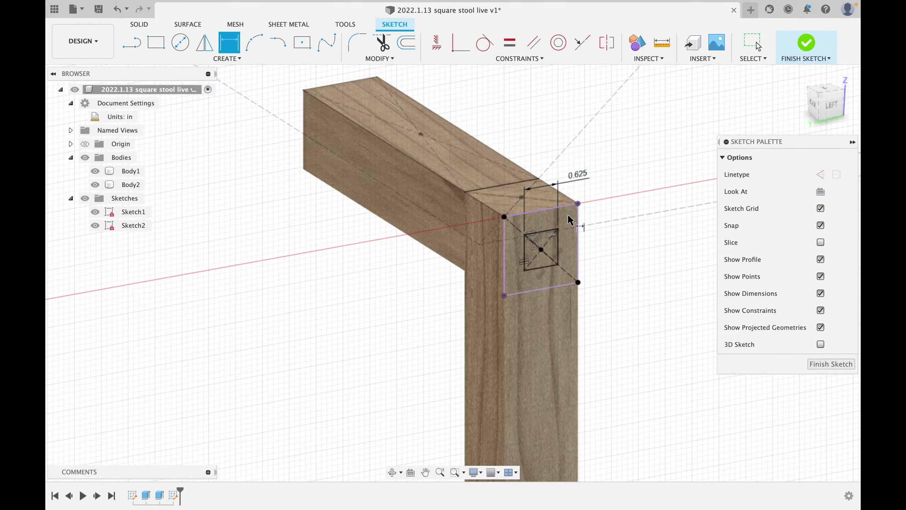
pyautogui.doubleClick(579, 179)
pyautogui.write('.5')
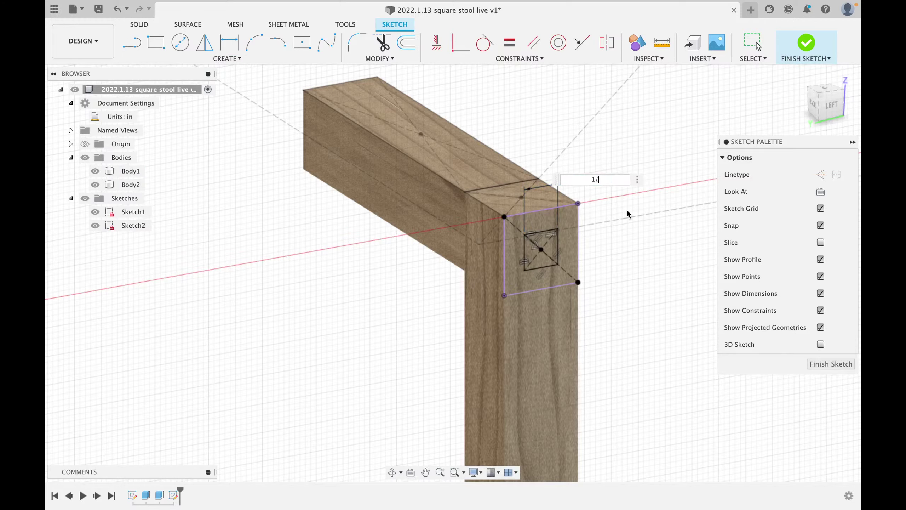
pyautogui.press('Return')
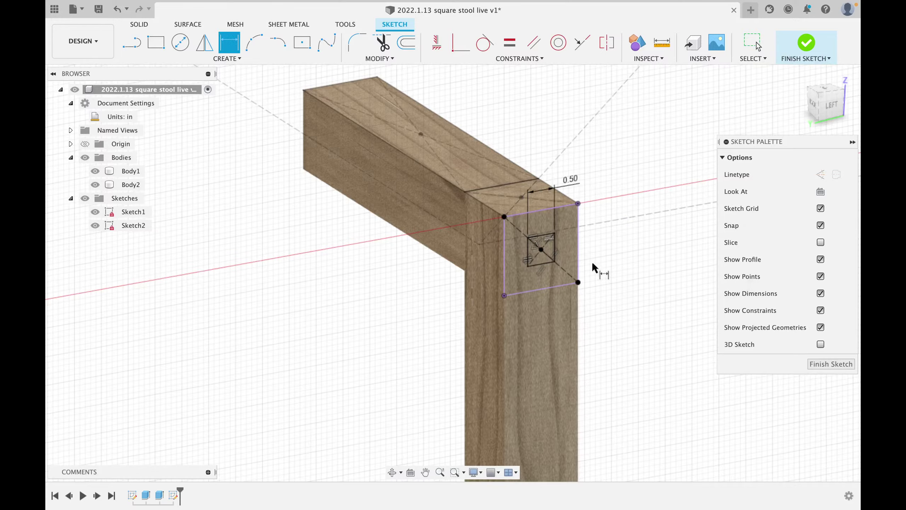
# - Set the centered square's width dimension to 5/8 in and finish the sketch
pyautogui.moveTo(592, 261)
pyautogui.keyDown('shift'); pyautogui.mouseDown(button='middle')
pyautogui.moveTo(555, 237)
pyautogui.moveTo(546, 313)
pyautogui.moveTo(538, 298)
pyautogui.moveTo(546, 308)
pyautogui.mouseUp(button='middle'); pyautogui.keyUp('shift')
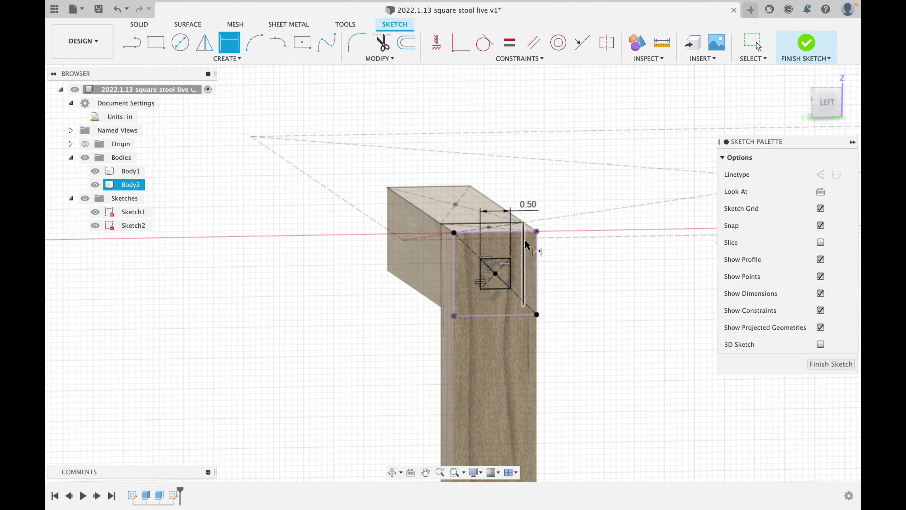
pyautogui.doubleClick(528, 205)
pyautogui.write('5/8')
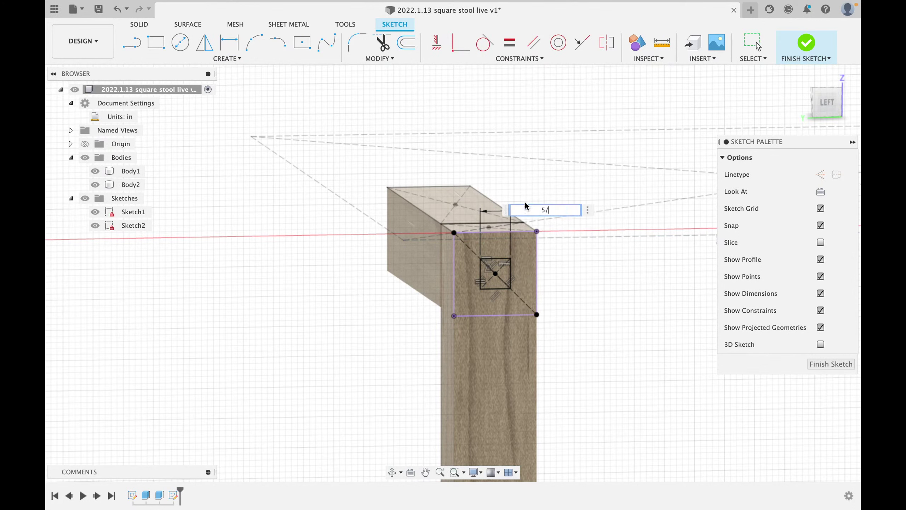
pyautogui.press('Return')
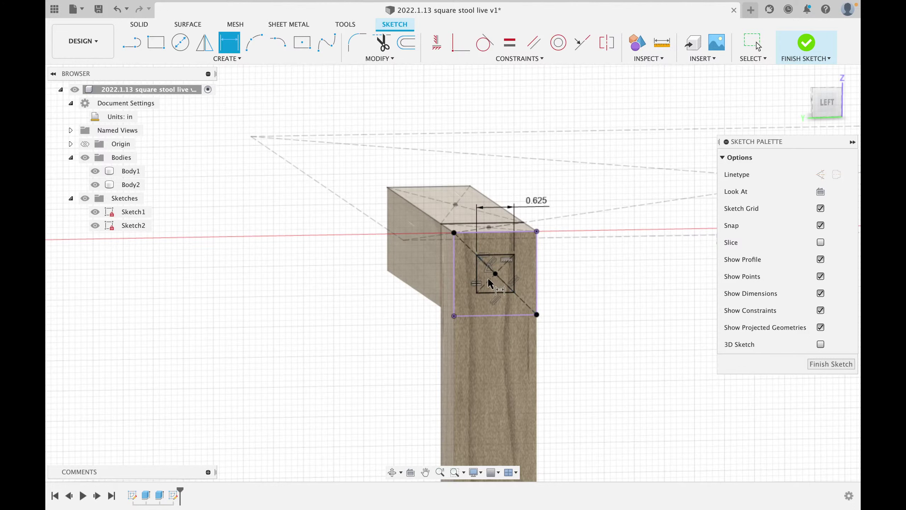
pyautogui.click(804, 47)
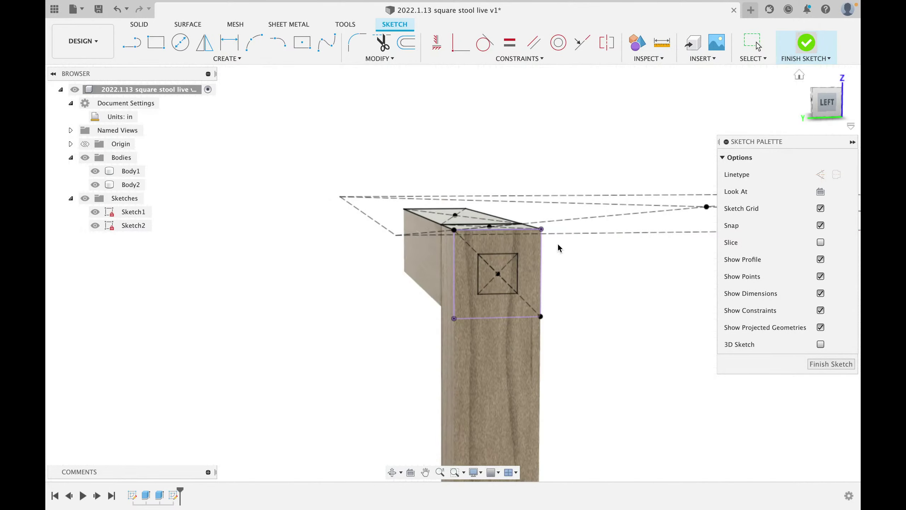
# - Extrude the small square profile through the leg up to its inner face with the To Object extent, as a new body
pyautogui.keyDown('shift'); pyautogui.moveTo(573, 257); pyautogui.dragTo(591, 261, button='middle'); pyautogui.keyUp('shift')
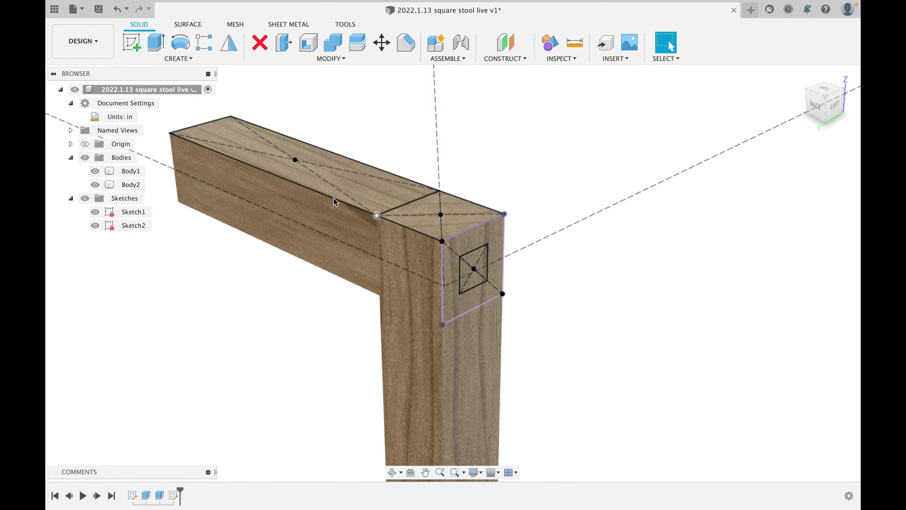
pyautogui.click(155, 43)
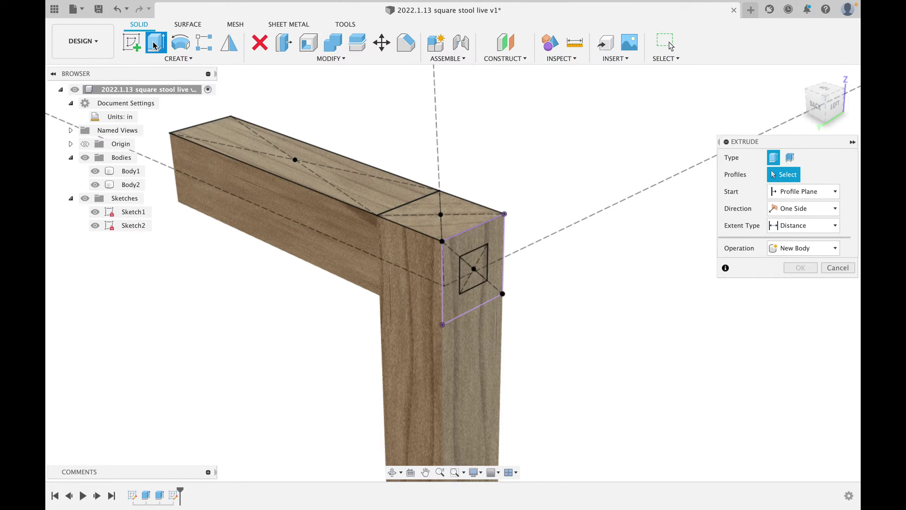
pyautogui.click(470, 272)
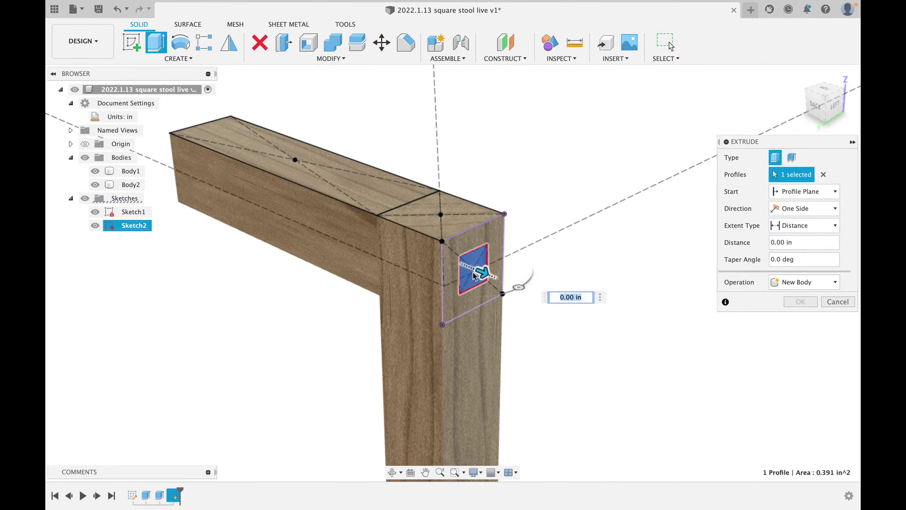
pyautogui.moveTo(478, 274); pyautogui.dragTo(378, 229)
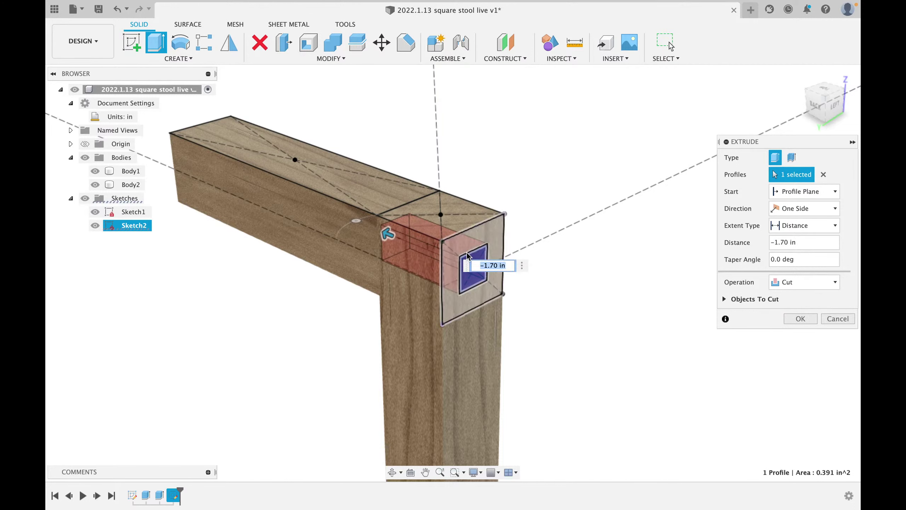
pyautogui.click(802, 228)
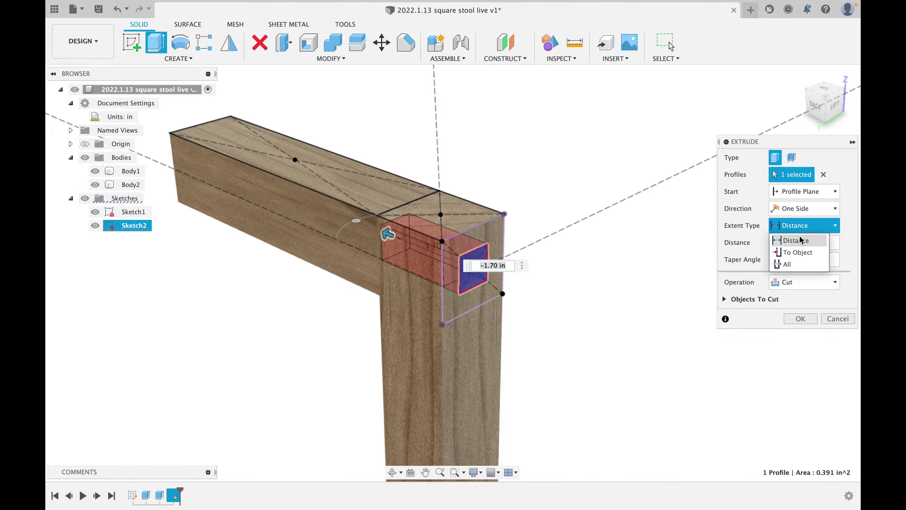
pyautogui.click(799, 252)
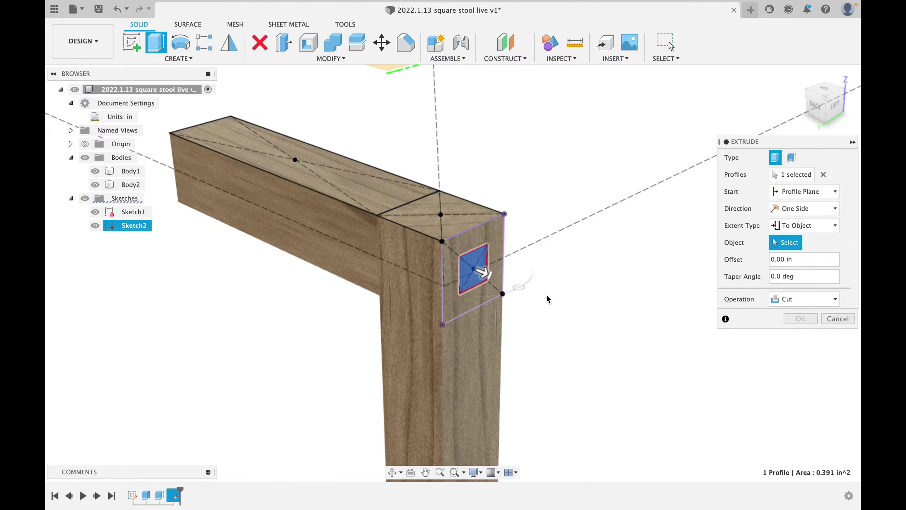
pyautogui.keyDown('shift'); pyautogui.moveTo(549, 299); pyautogui.dragTo(629, 284, button='middle'); pyautogui.keyUp('shift')
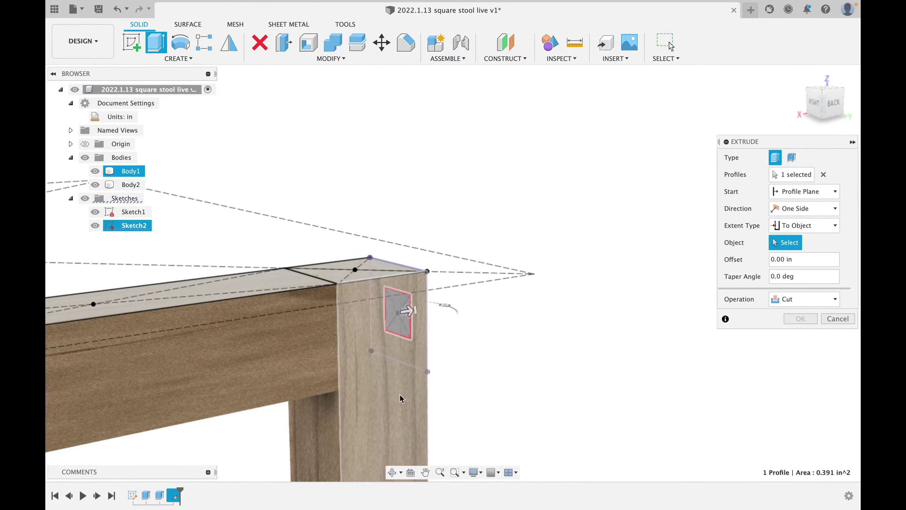
pyautogui.click(305, 417)
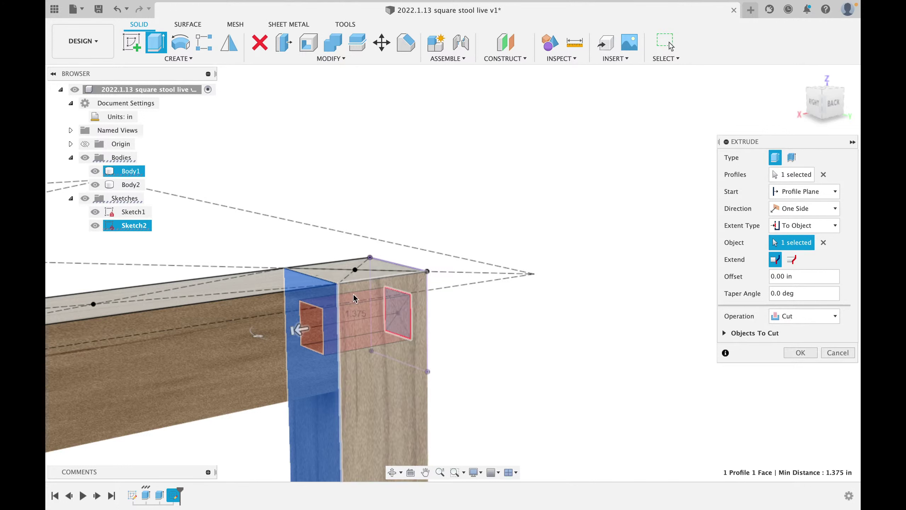
pyautogui.click(795, 316)
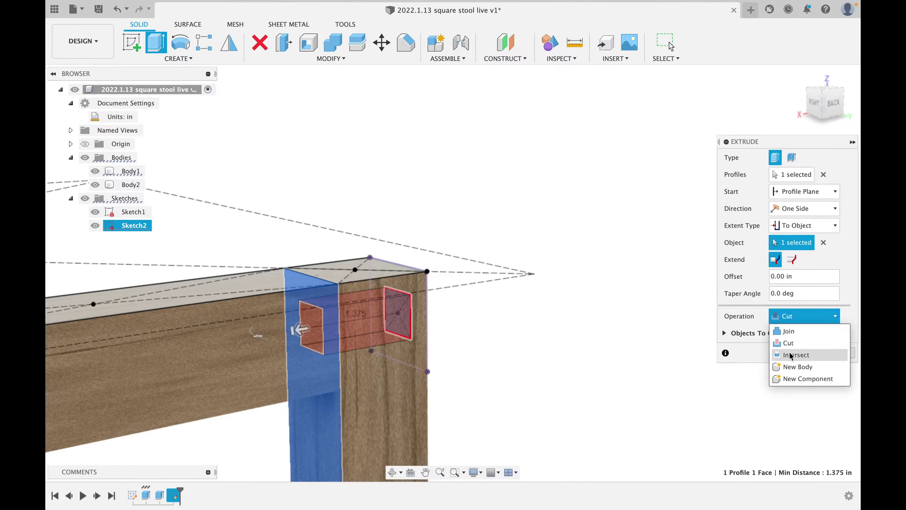
pyautogui.click(793, 368)
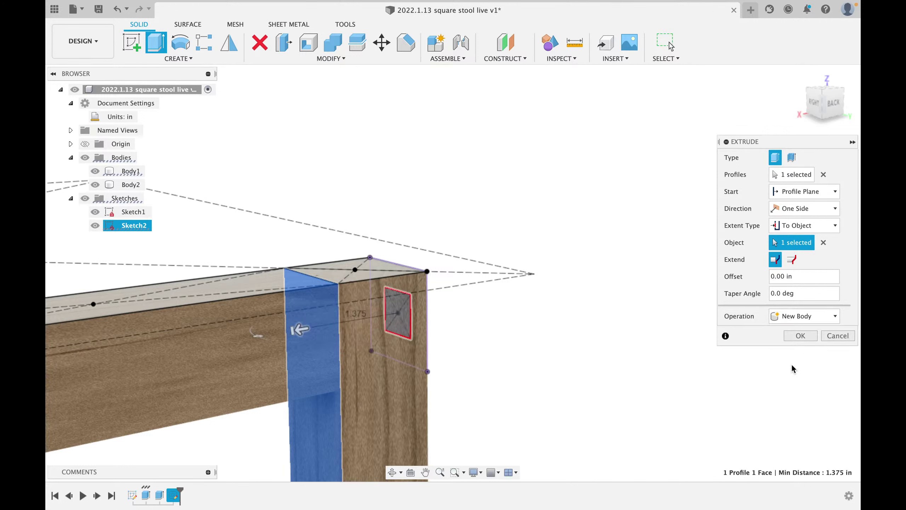
pyautogui.click(799, 338)
# - Hide Sketch1 and combine the new tenon body with the rail using the Join operation, without keeping the tool body
pyautogui.keyDown('shift'); pyautogui.moveTo(564, 334); pyautogui.dragTo(544, 310, button='middle'); pyautogui.keyUp('shift')
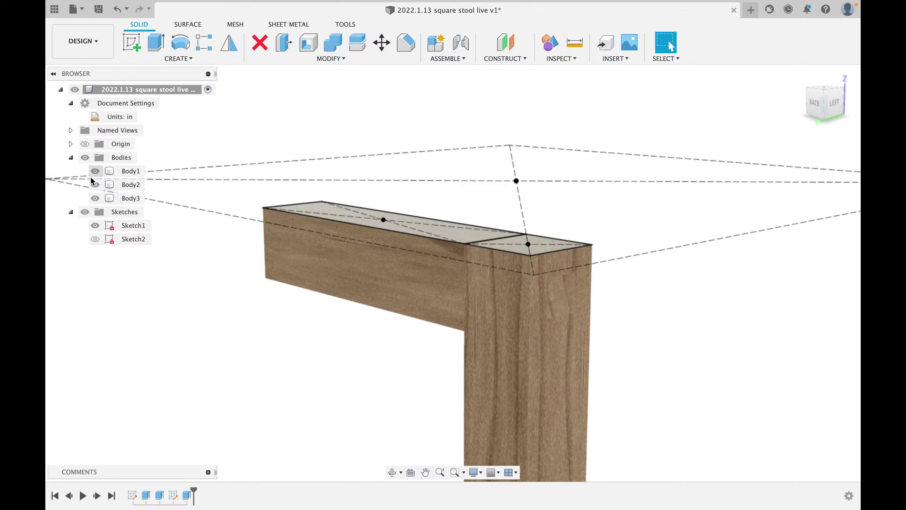
pyautogui.click(95, 225)
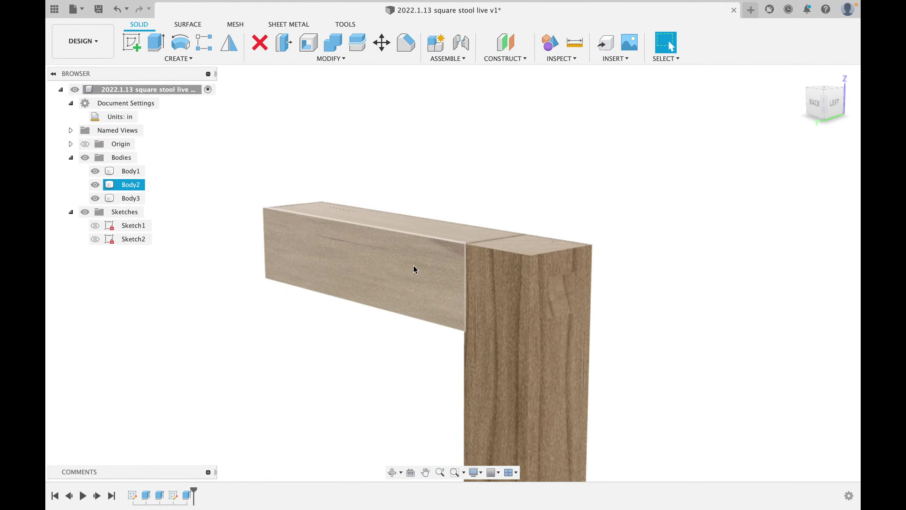
pyautogui.click(334, 43)
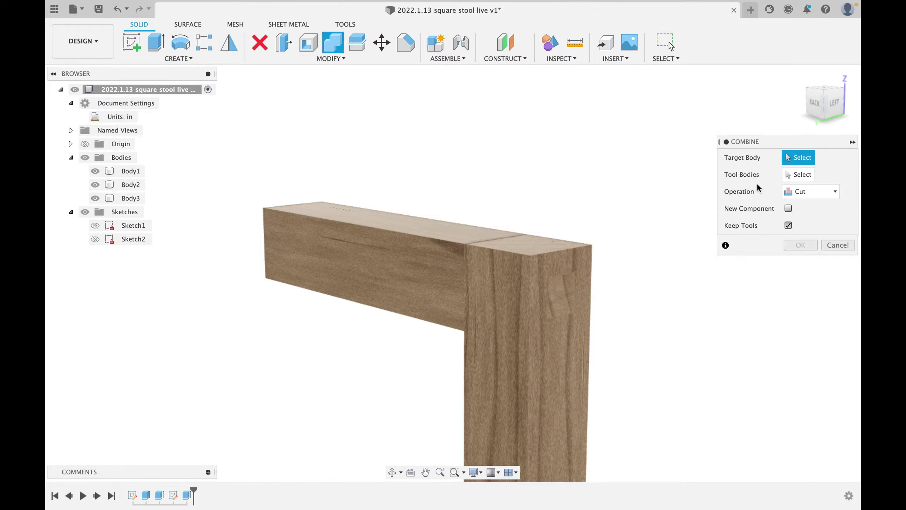
pyautogui.click(805, 197)
pyautogui.click(805, 204)
pyautogui.click(346, 242)
pyautogui.click(350, 242)
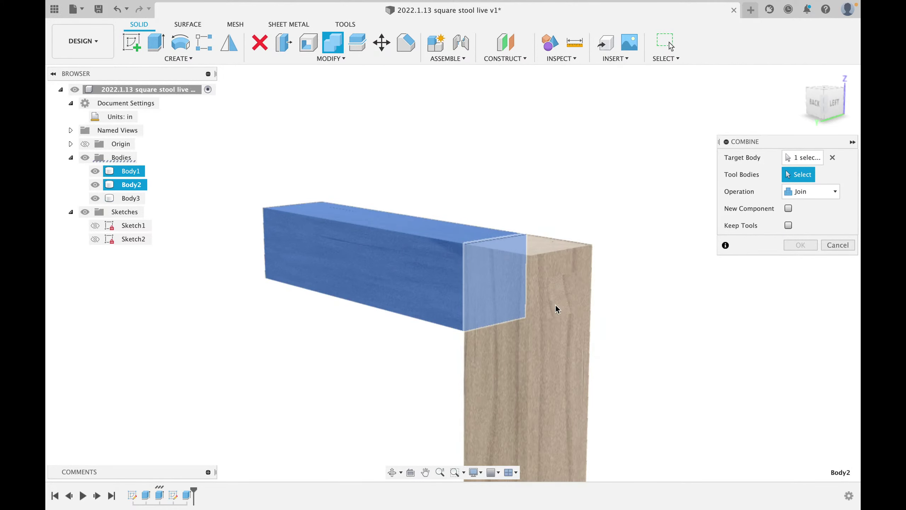
pyautogui.click(135, 199)
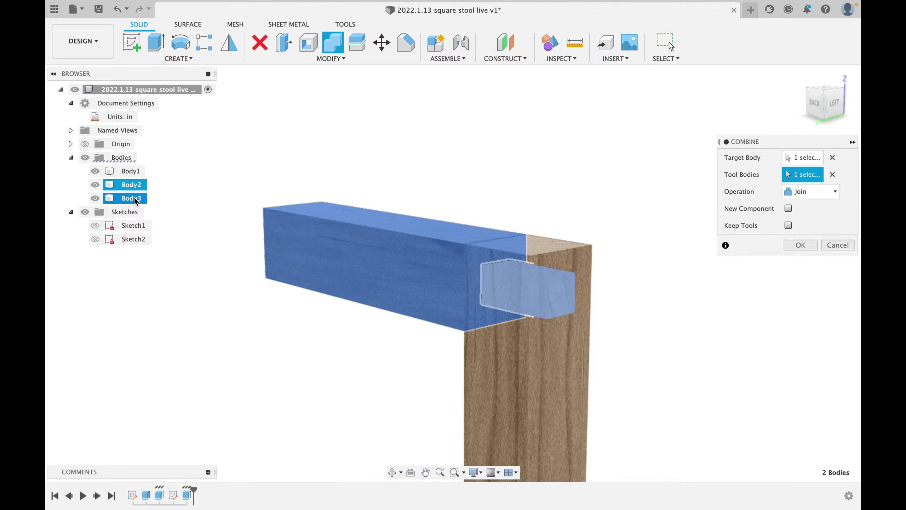
pyautogui.click(801, 245)
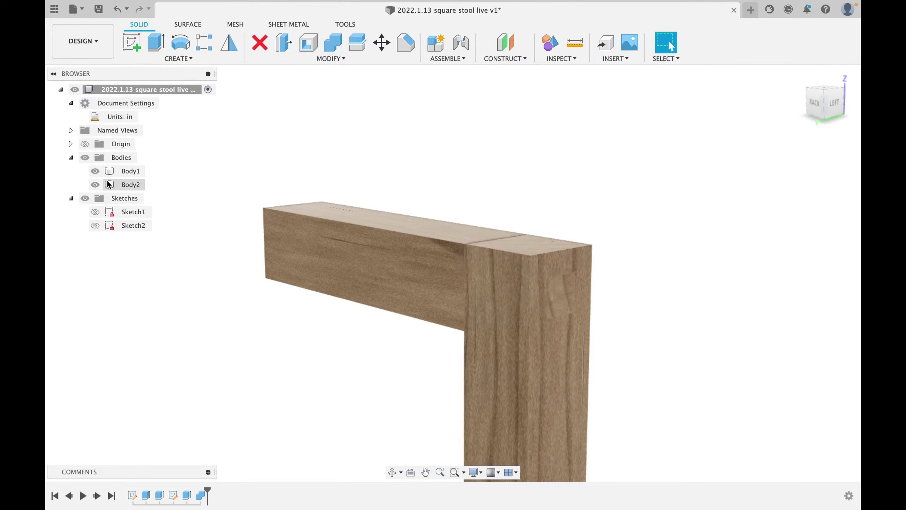
# - Hide and restore the leg and rail bodies in turn to examine the rail's tenon and the leg's top end
pyautogui.click(90, 169)
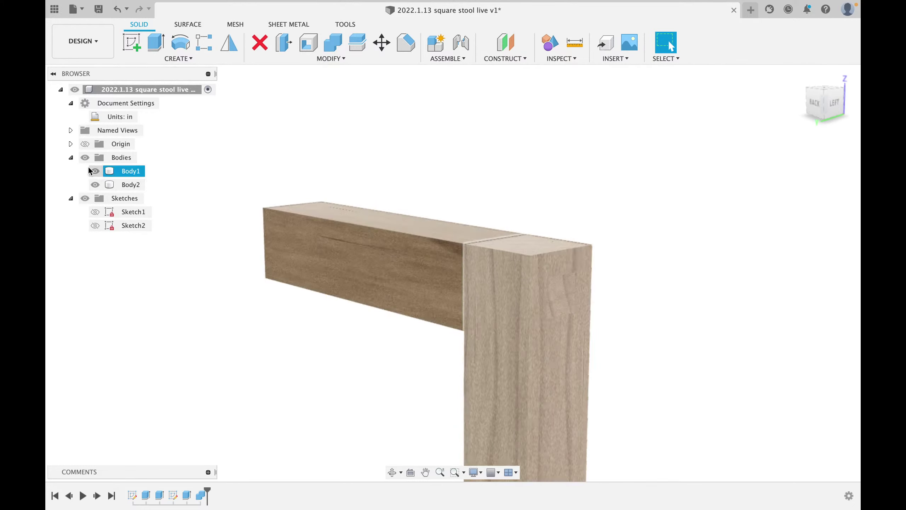
pyautogui.click(95, 171)
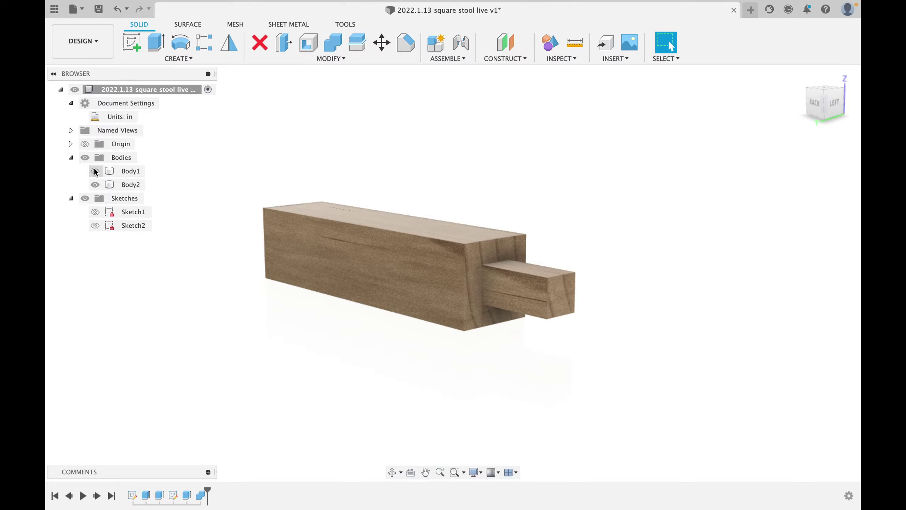
pyautogui.click(94, 171)
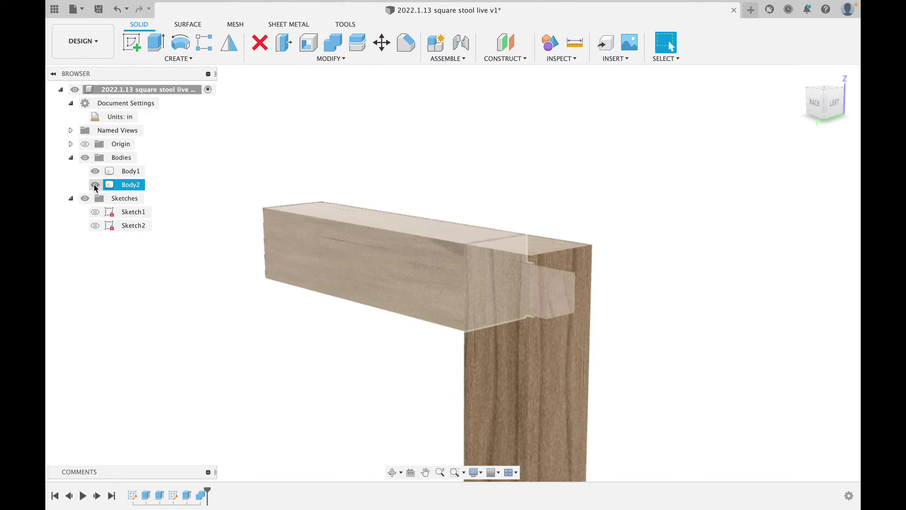
pyautogui.click(95, 184)
pyautogui.click(102, 184)
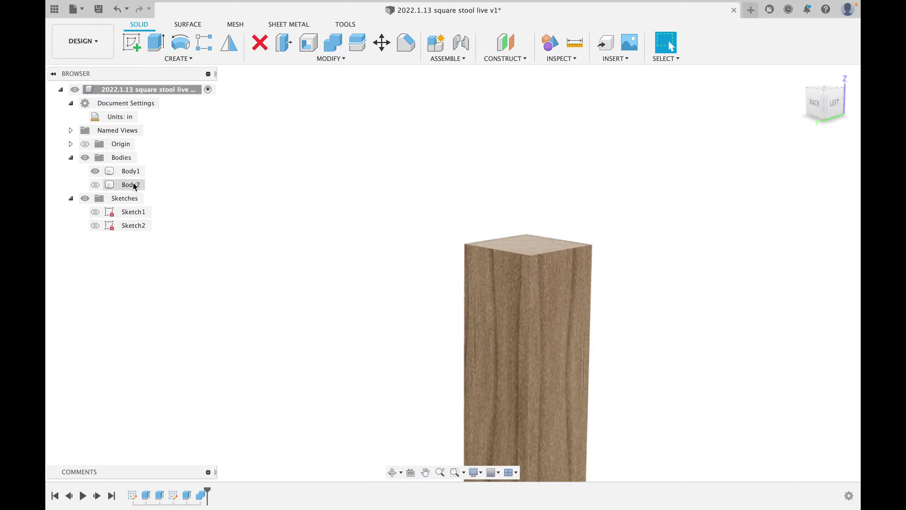
pyautogui.click(98, 185)
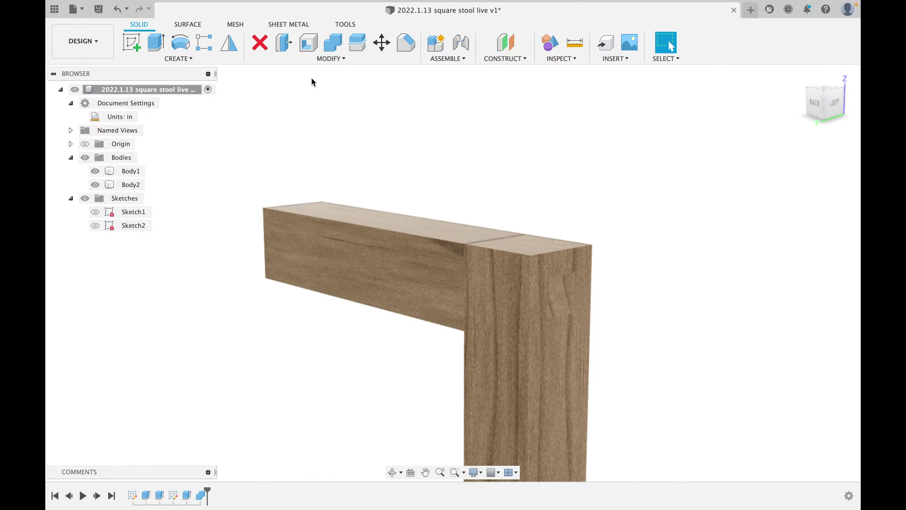
# - Cut the rail and its tenon out of the leg with Combine, using the rail as the tool body and keeping the tools
pyautogui.click(333, 42)
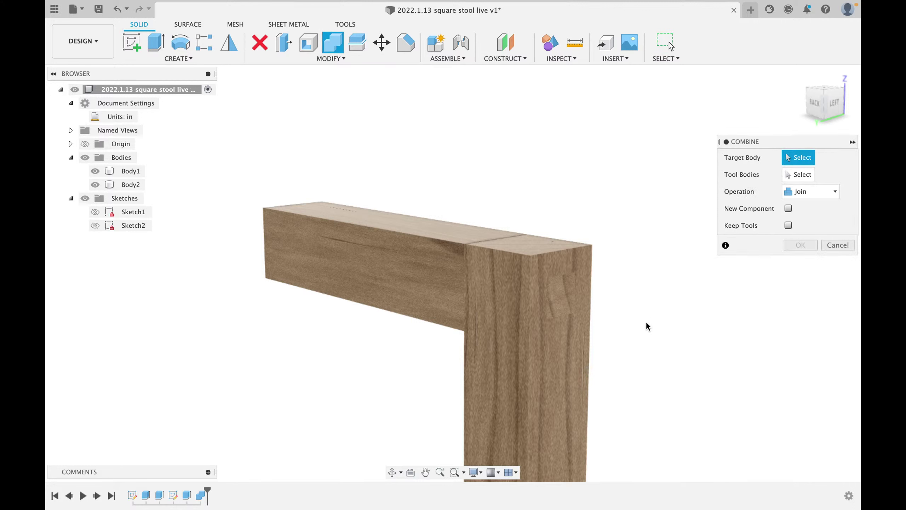
pyautogui.click(540, 367)
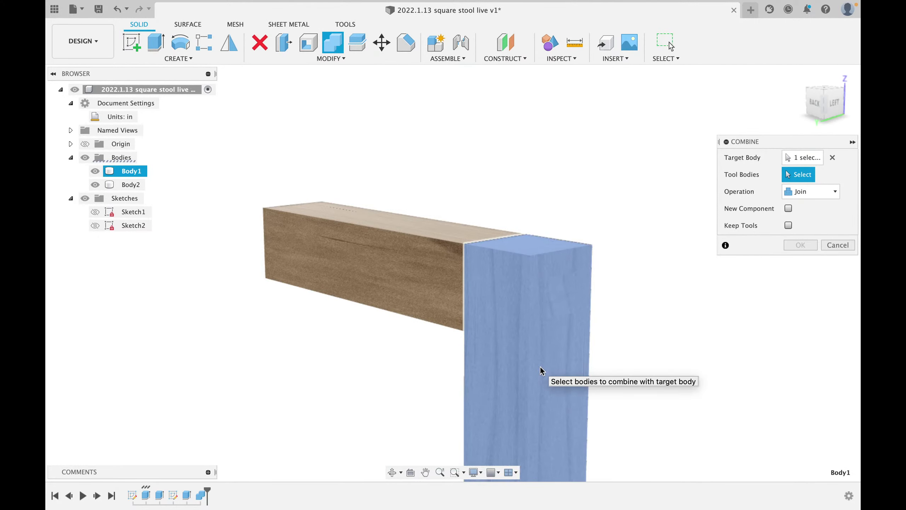
pyautogui.click(359, 247)
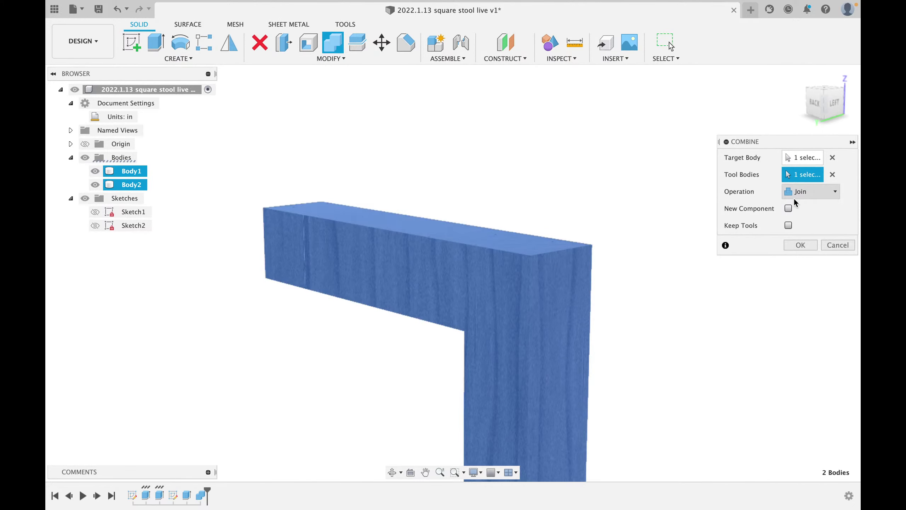
pyautogui.click(833, 192)
pyautogui.click(799, 218)
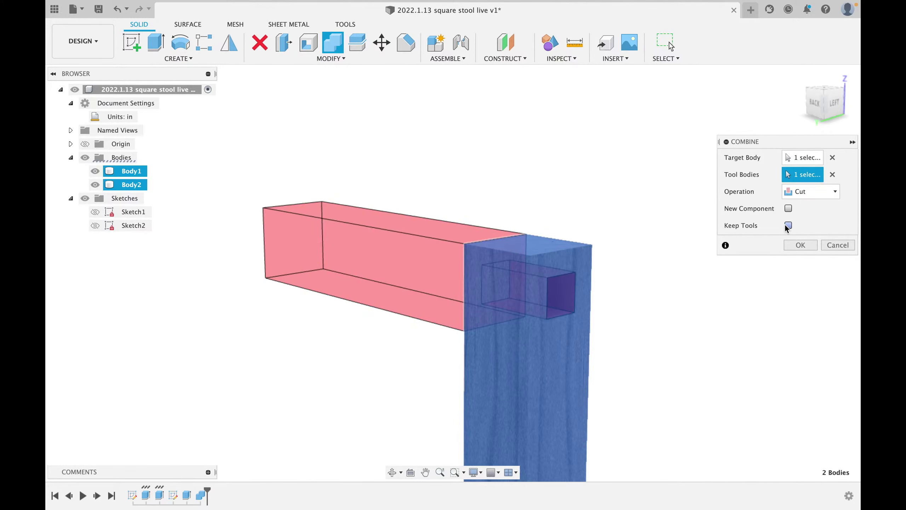
pyautogui.click(789, 226)
pyautogui.click(801, 245)
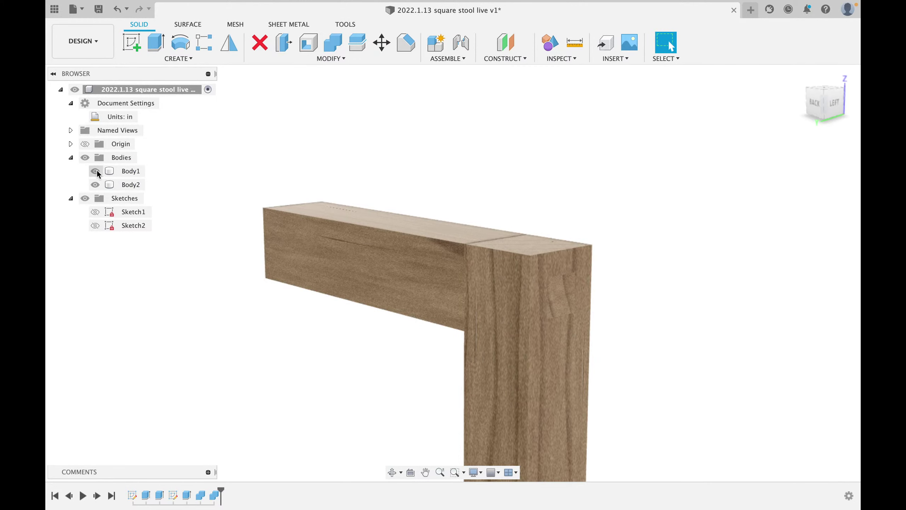
# - Isolate the leg and the rail in turn to inspect the mortise and the tenon, restoring both bodies
pyautogui.click(95, 184)
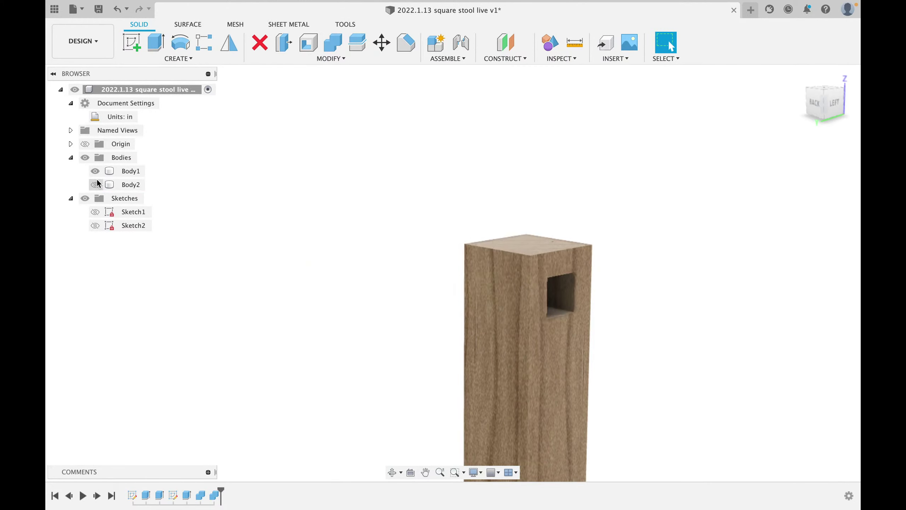
pyautogui.moveTo(496, 208)
pyautogui.keyDown('shift'); pyautogui.mouseDown(button='middle')
pyautogui.moveTo(443, 199)
pyautogui.moveTo(484, 211)
pyautogui.mouseUp(button='middle'); pyautogui.keyUp('shift')
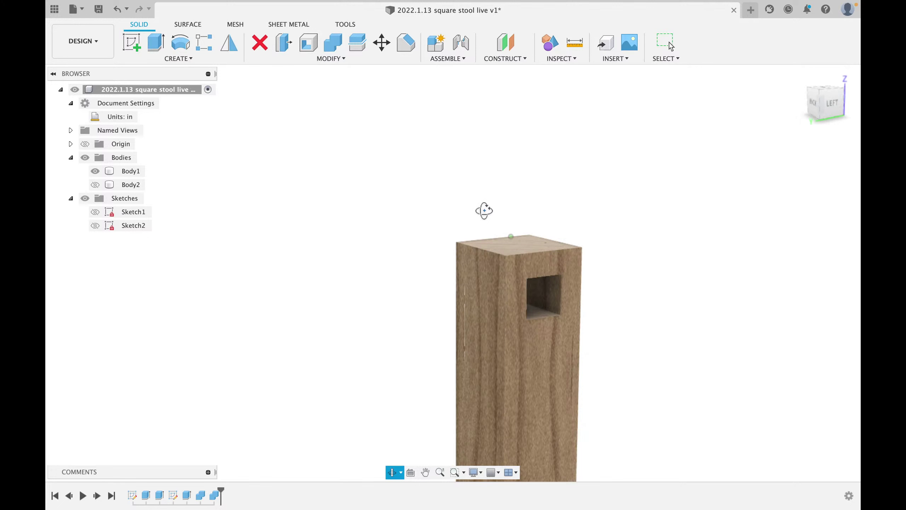
pyautogui.click(95, 184)
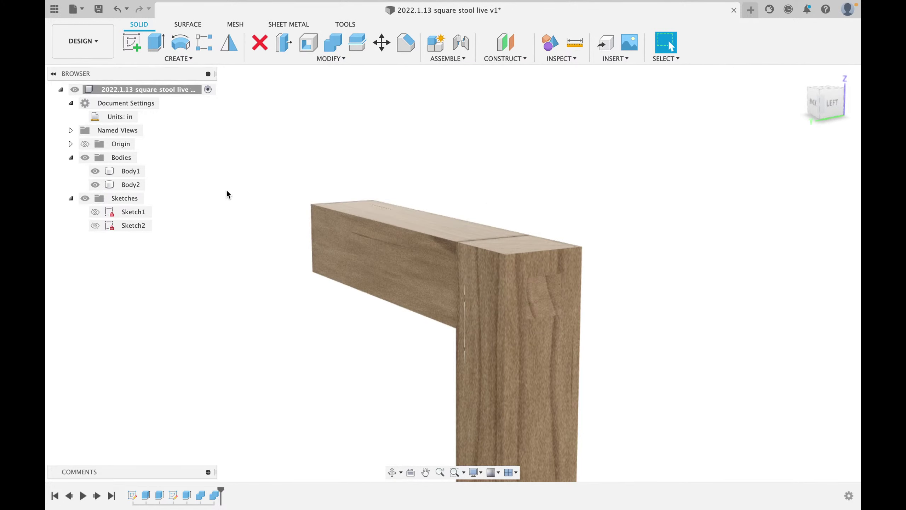
pyautogui.click(95, 171)
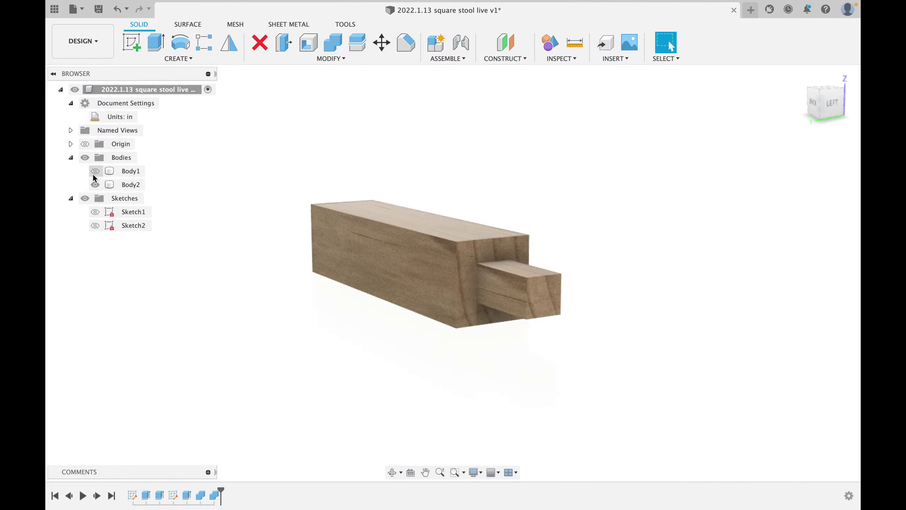
pyautogui.click(93, 174)
# - Create a construction plane at a 45 degree angle about the origin's Z axis
pyautogui.scroll(-4, 256, 214)
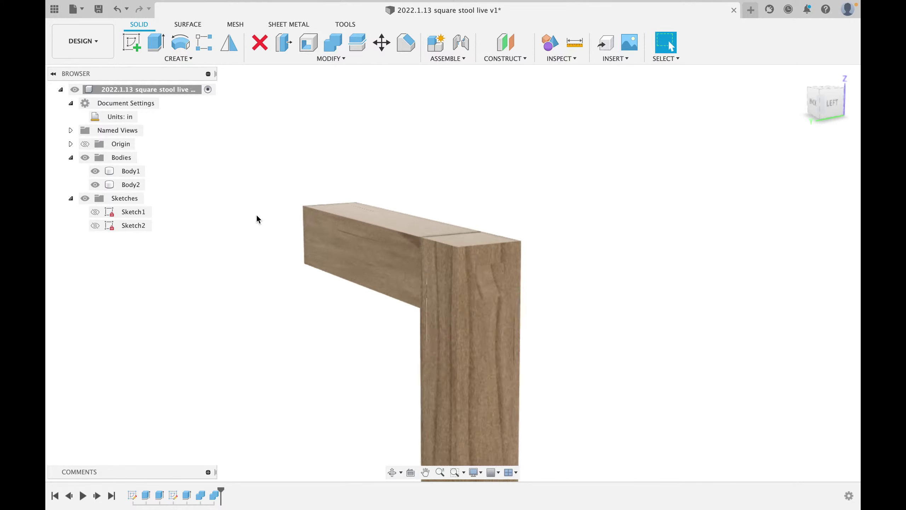
pyautogui.keyDown('shift'); pyautogui.moveTo(256, 214); pyautogui.dragTo(288, 230, button='middle'); pyautogui.keyUp('shift')
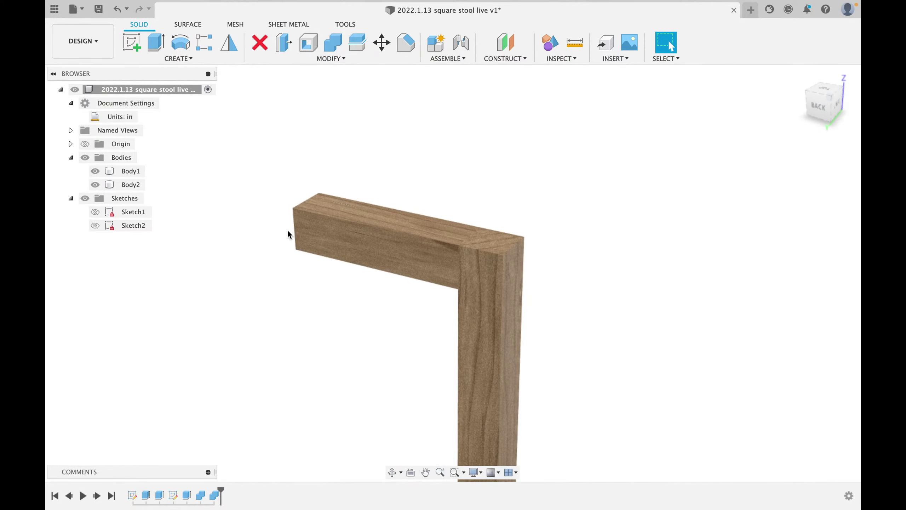
pyautogui.scroll(2, 288, 229)
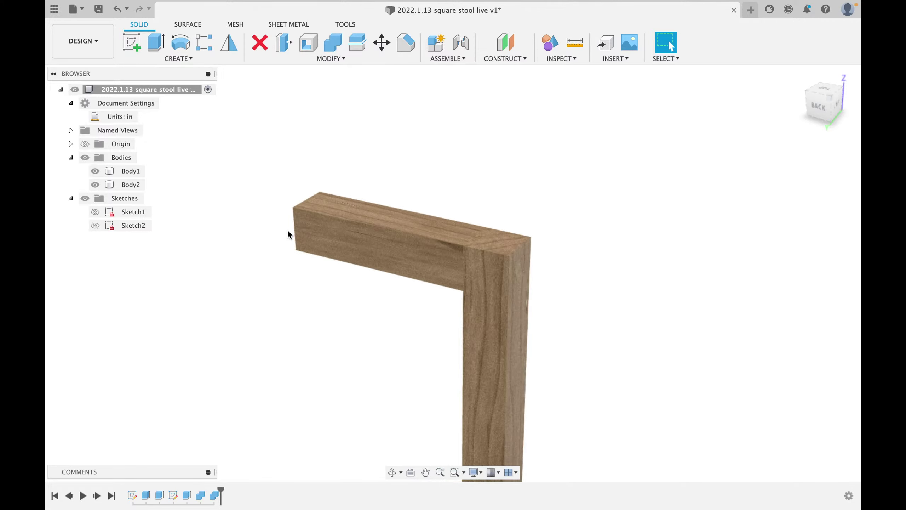
pyautogui.click(445, 265)
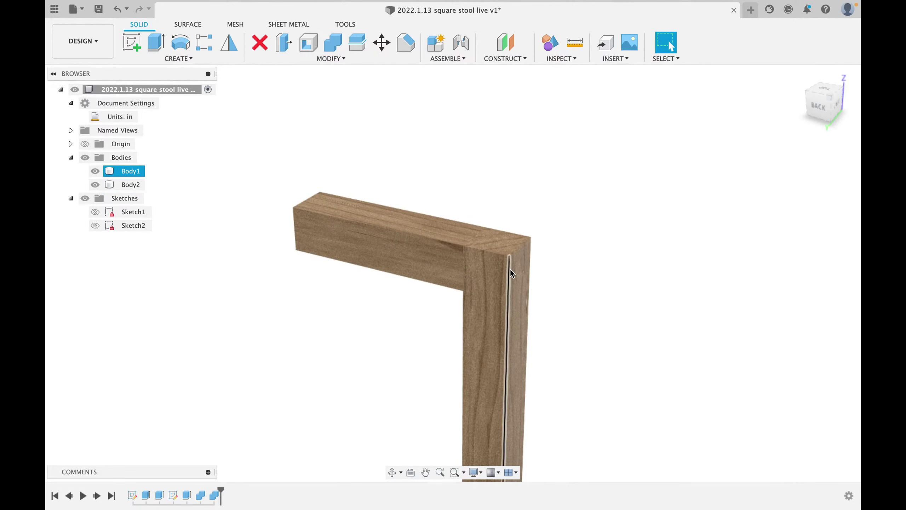
pyautogui.keyDown('shift'); pyautogui.moveTo(510, 269); pyautogui.dragTo(474, 266, button='middle'); pyautogui.keyUp('shift')
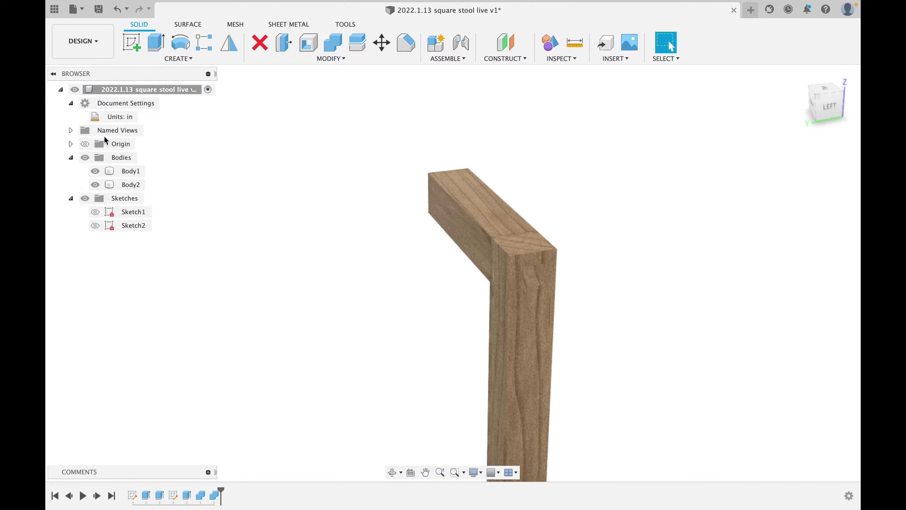
pyautogui.click(497, 59)
pyautogui.click(500, 83)
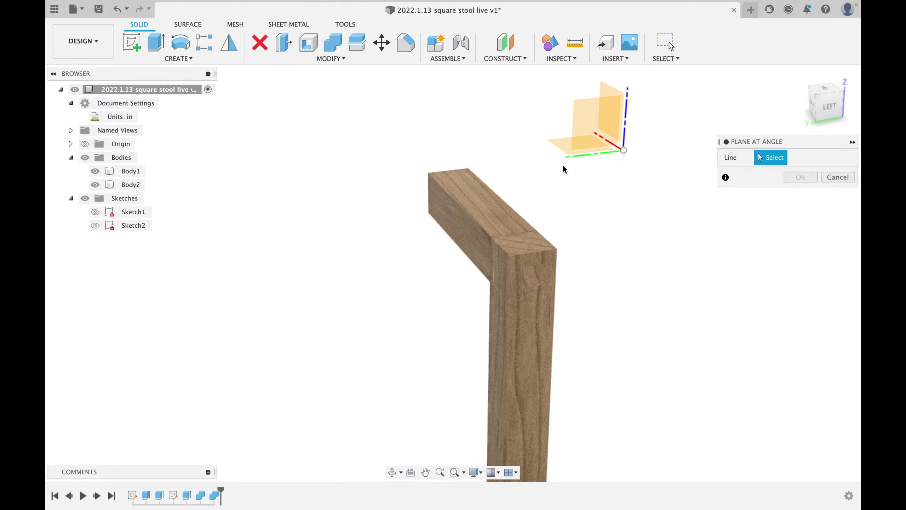
pyautogui.click(626, 116)
pyautogui.moveTo(571, 143); pyautogui.dragTo(595, 170)
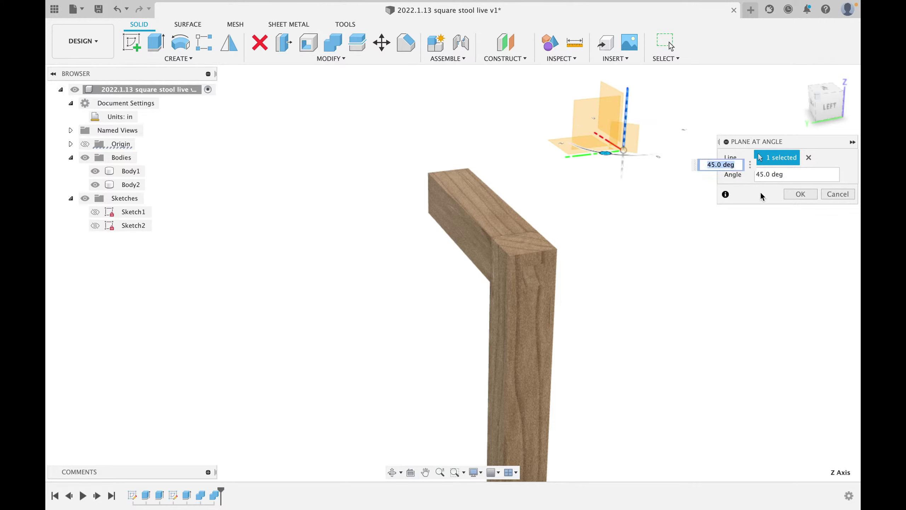
pyautogui.click(795, 194)
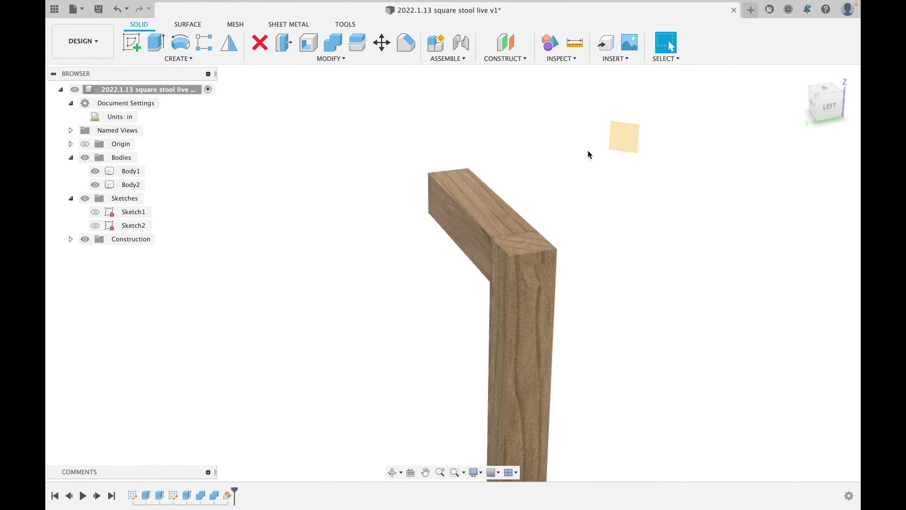
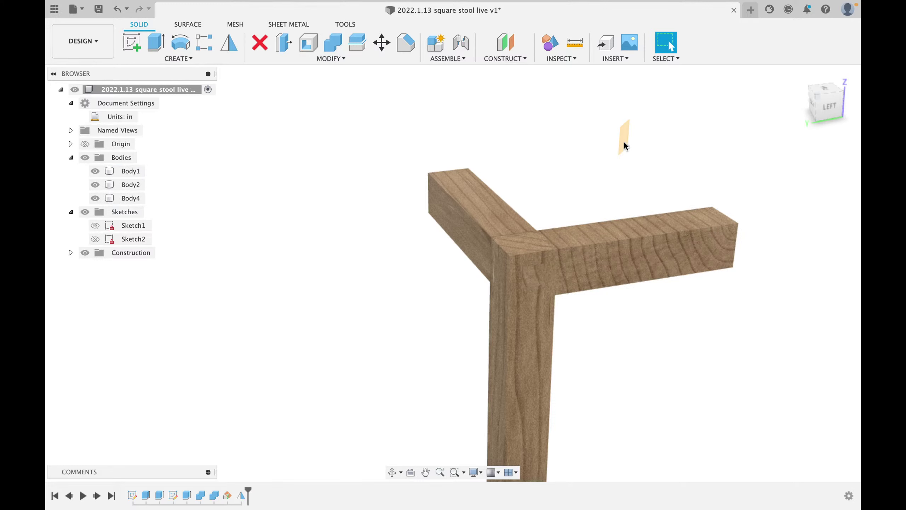
# - Hide the leg body and inspect where the two rails' tenons meet inside the corner joint
pyautogui.keyDown('shift'); pyautogui.moveTo(622, 151); pyautogui.dragTo(414, 119, button='middle'); pyautogui.keyUp('shift')
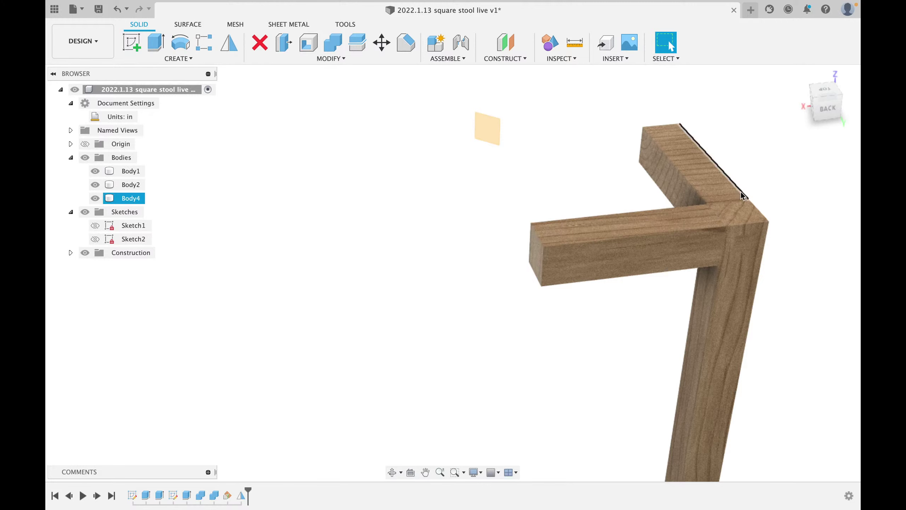
pyautogui.click(728, 215)
pyautogui.keyDown('shift'); pyautogui.moveTo(728, 214); pyautogui.dragTo(464, 193, button='middle'); pyautogui.keyUp('shift')
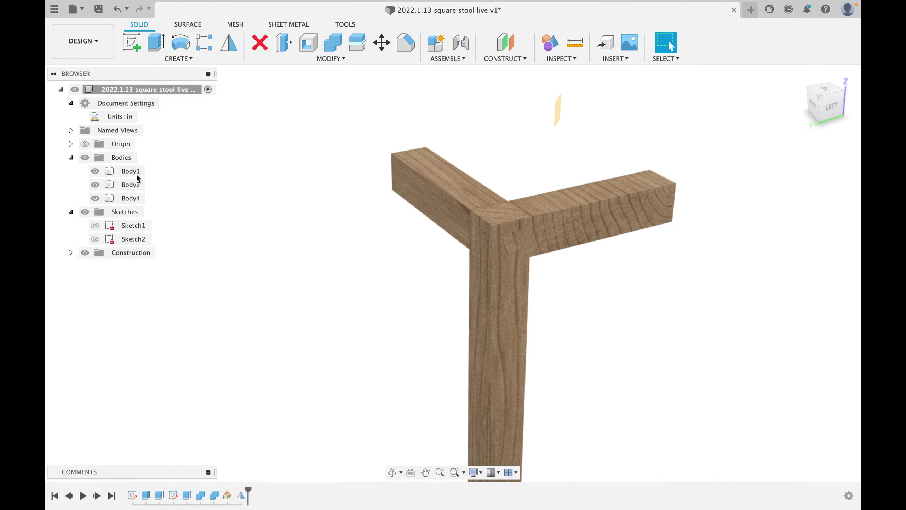
pyautogui.click(94, 172)
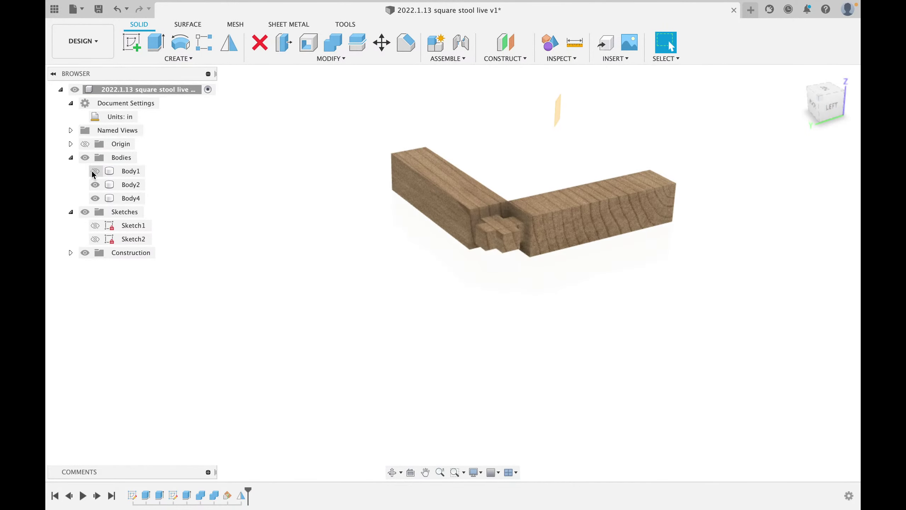
pyautogui.scroll(4, 503, 234)
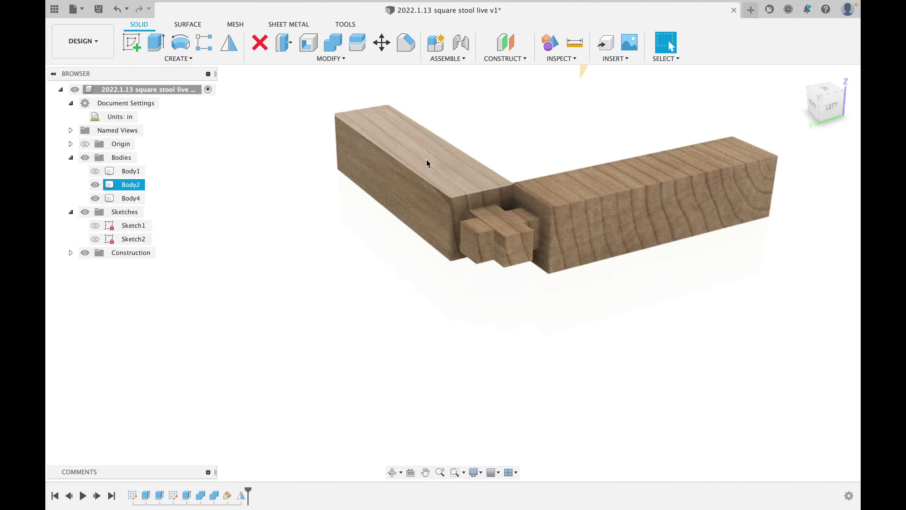
# - Split the mirrored rail with Split Body, using the adjacent side face of the original rail's tenon as the extended splitting tool
pyautogui.click(364, 50)
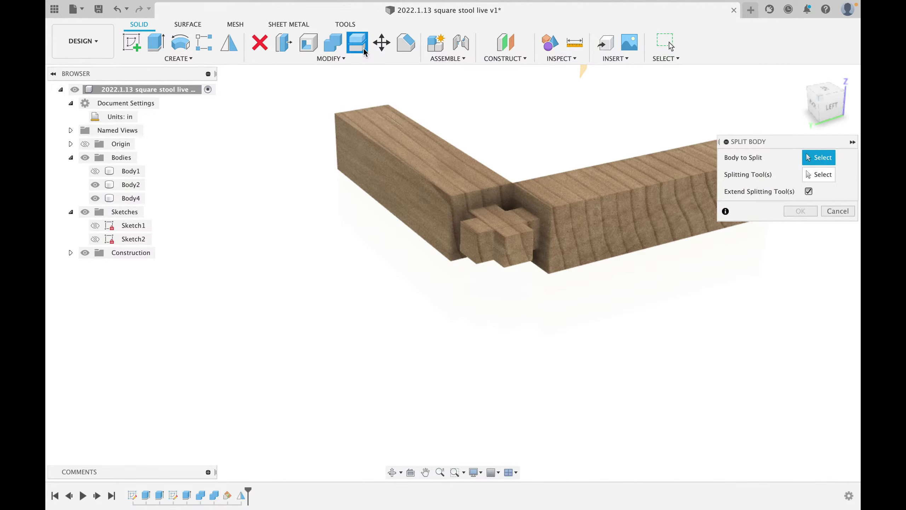
pyautogui.click(620, 187)
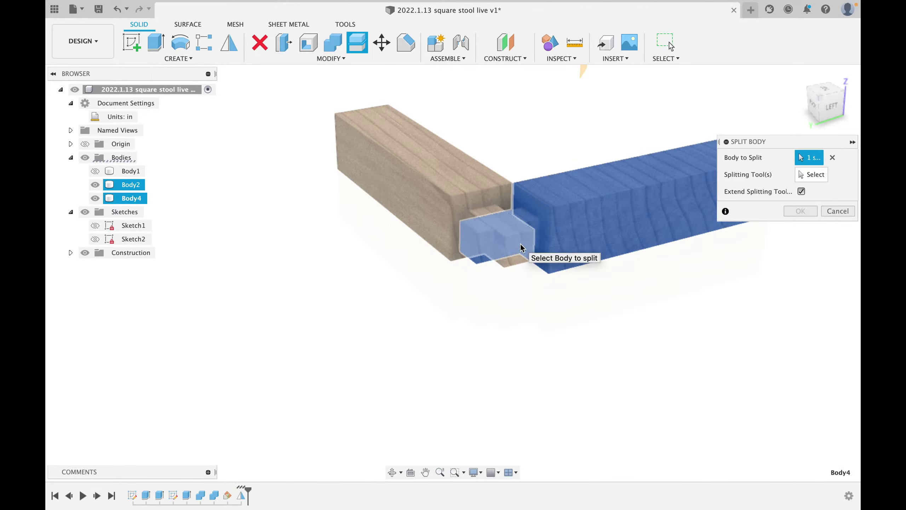
pyautogui.keyDown('shift'); pyautogui.moveTo(540, 254); pyautogui.dragTo(546, 197, button='middle'); pyautogui.keyUp('shift')
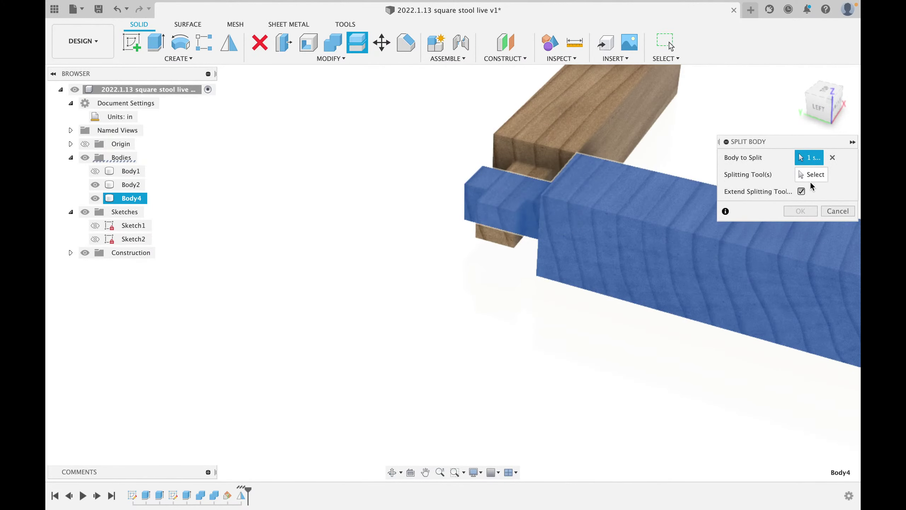
pyautogui.click(811, 175)
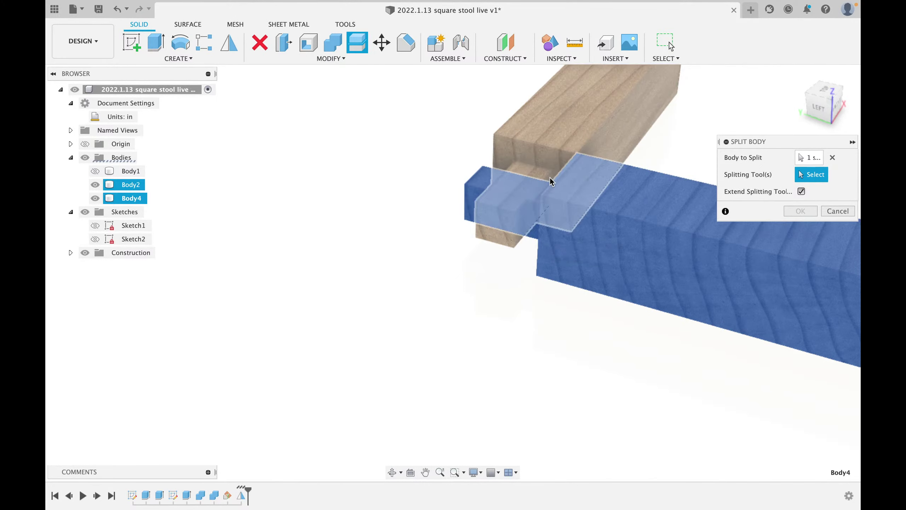
pyautogui.scroll(5, 549, 177)
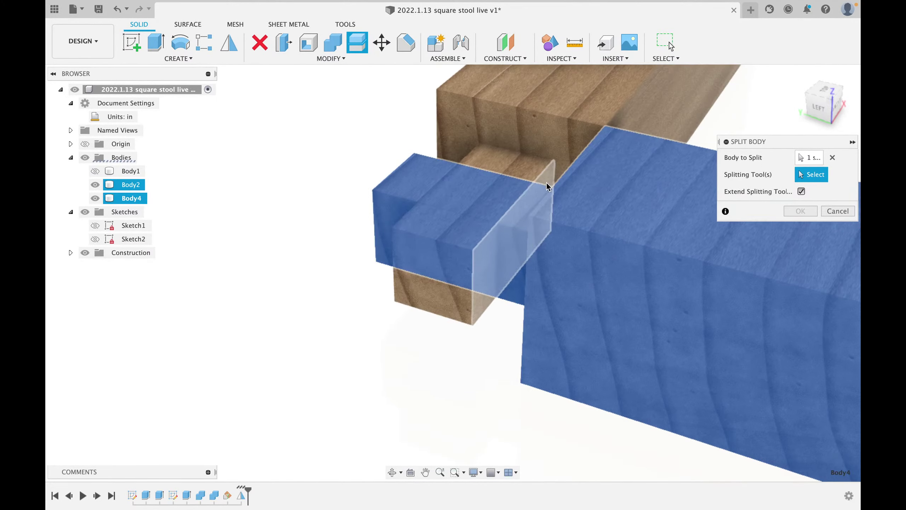
pyautogui.click(550, 182)
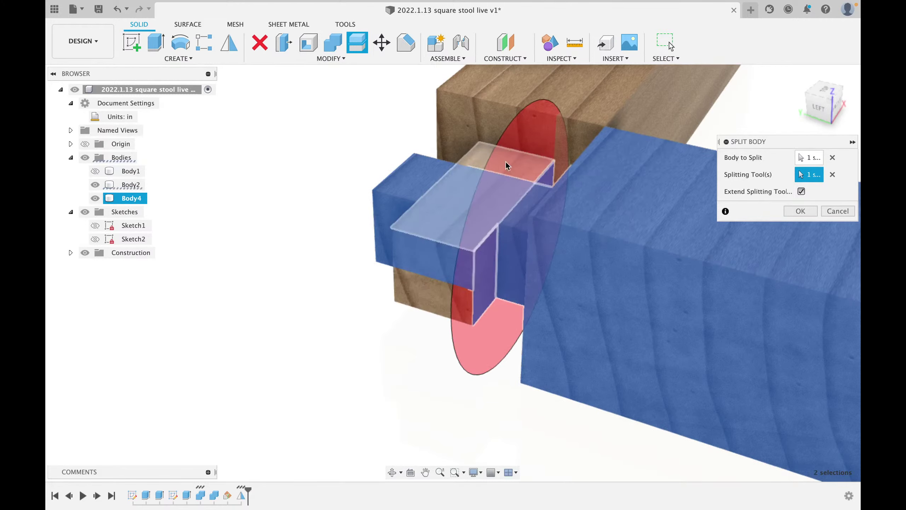
pyautogui.click(801, 211)
# - Remove the split-off piece of the mirrored rail's tenon that overlaps the original rail's tenon
pyautogui.keyDown('shift'); pyautogui.moveTo(577, 209); pyautogui.dragTo(481, 202, button='middle'); pyautogui.keyUp('shift')
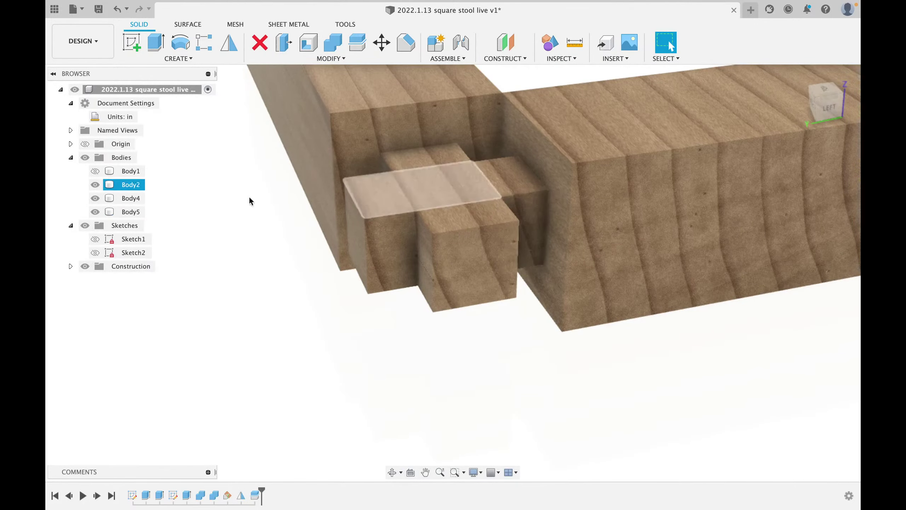
pyautogui.click(126, 212)
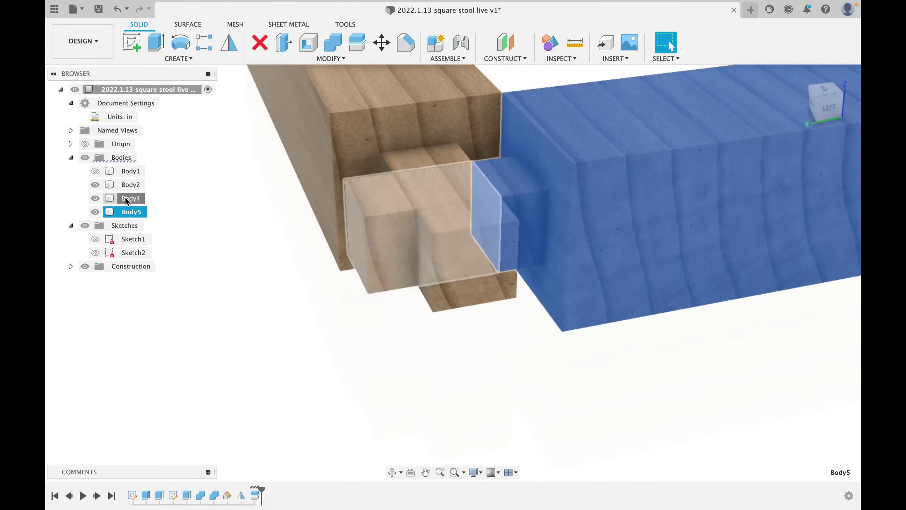
pyautogui.click(126, 199)
pyautogui.rightClick(126, 200)
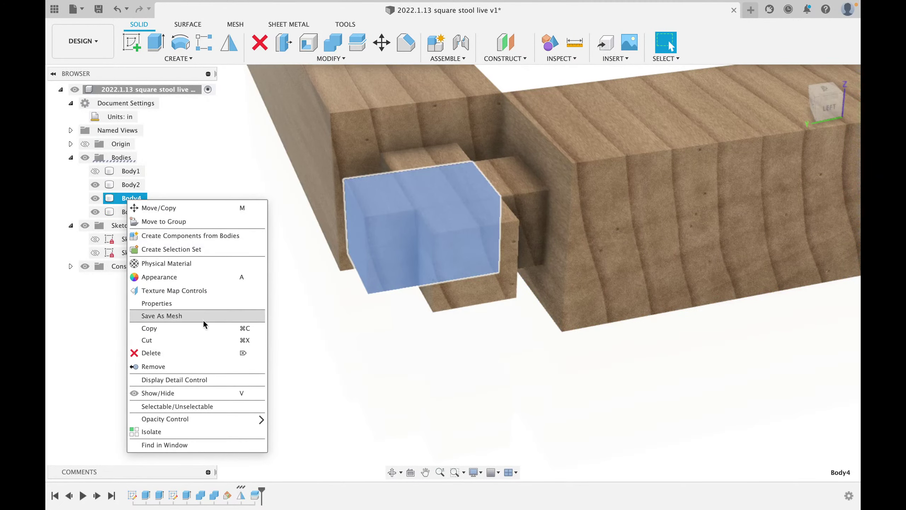
pyautogui.click(203, 370)
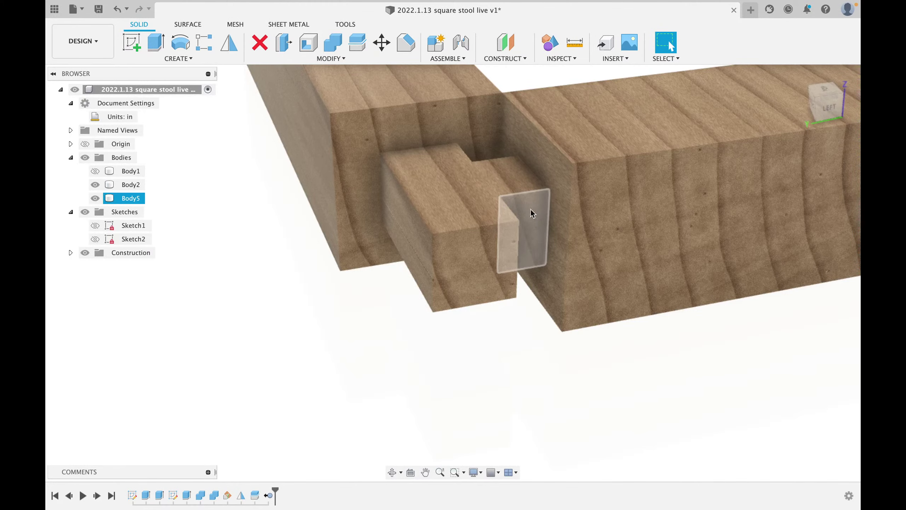
pyautogui.scroll(-2, 531, 216)
pyautogui.scroll(-2, 531, 222)
pyautogui.moveTo(531, 221)
pyautogui.keyDown('shift'); pyautogui.mouseDown(button='middle')
pyautogui.moveTo(519, 206)
pyautogui.moveTo(523, 243)
pyautogui.moveTo(524, 212)
pyautogui.mouseUp(button='middle'); pyautogui.keyUp('shift')
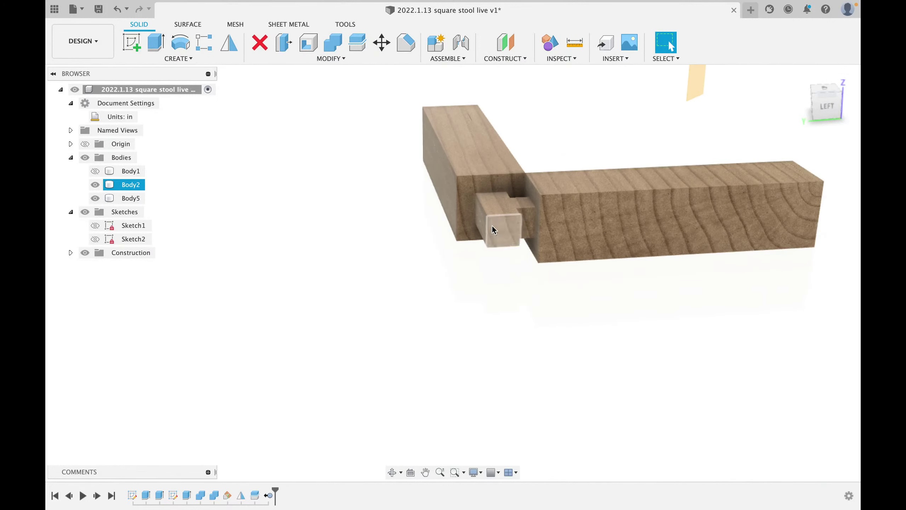
# - Show the leg and cut a mortise in it with Combine, using the shortened mirrored rail as the tool and keeping it
pyautogui.click(95, 171)
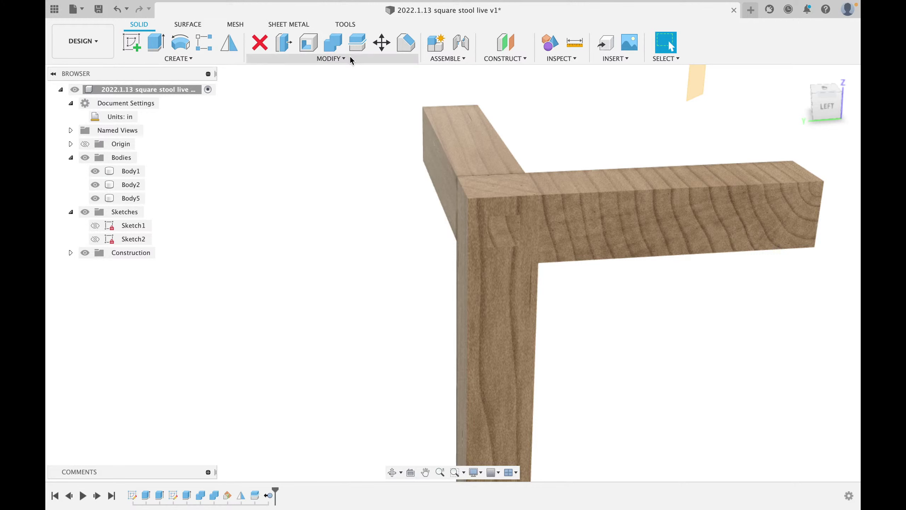
pyautogui.click(325, 43)
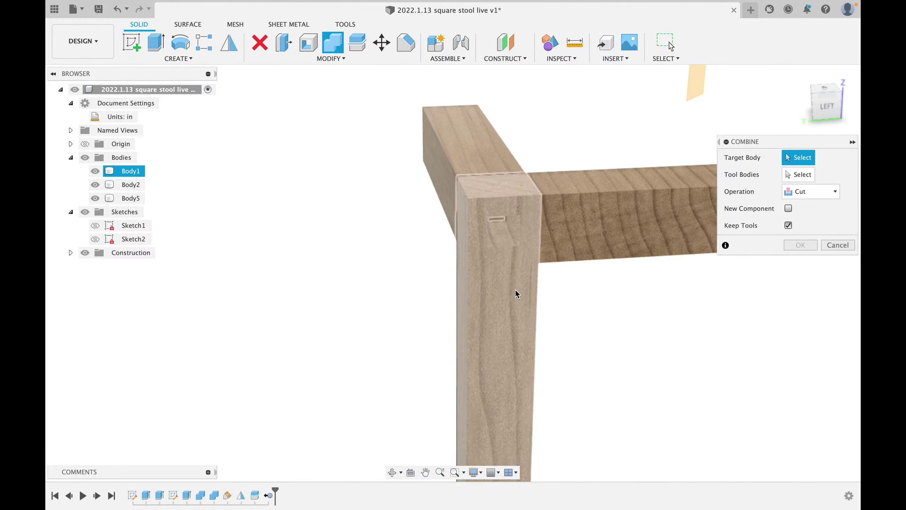
pyautogui.click(507, 293)
pyautogui.click(599, 239)
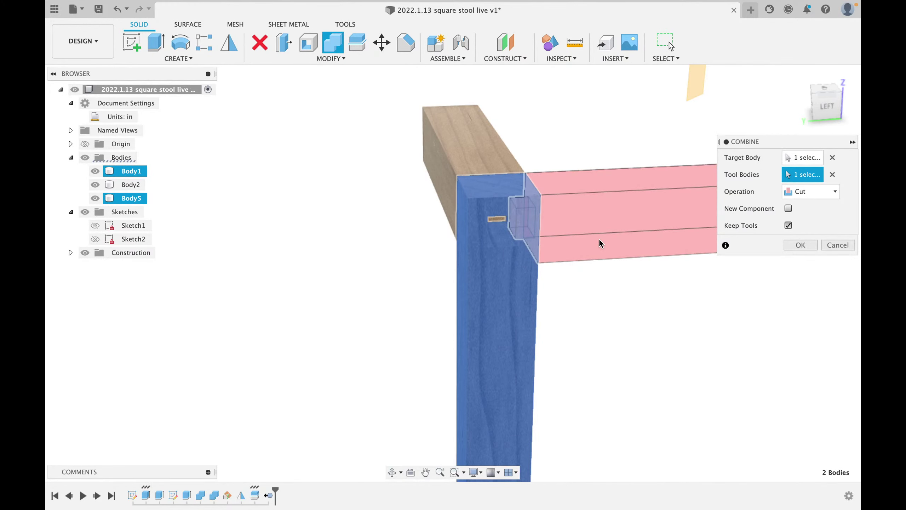
pyautogui.click(801, 245)
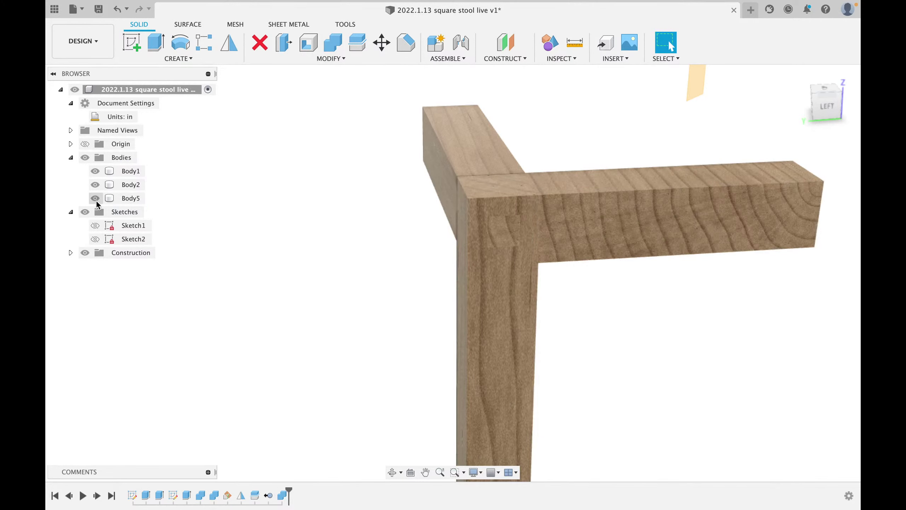
# - Hide both rails to examine the leg's two mortises, restore the rails, and view the whole leg assembly
pyautogui.click(95, 184)
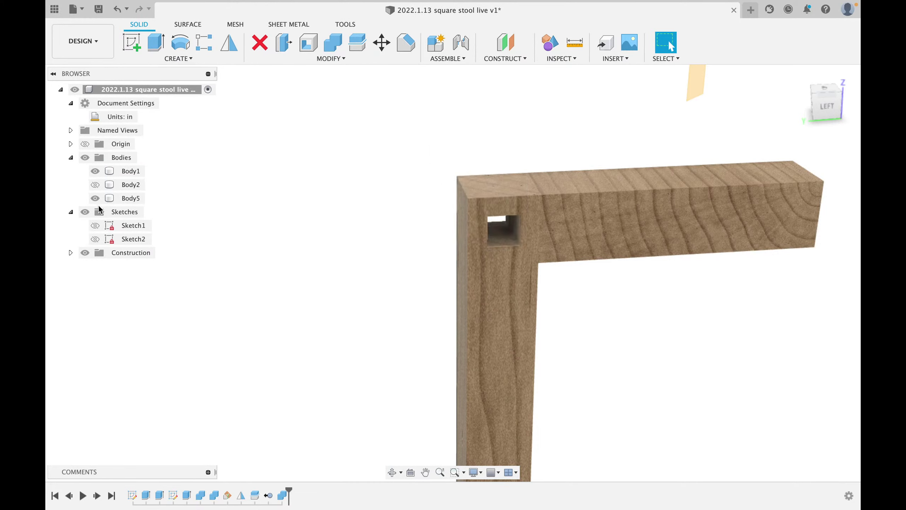
pyautogui.click(99, 209)
pyautogui.click(95, 199)
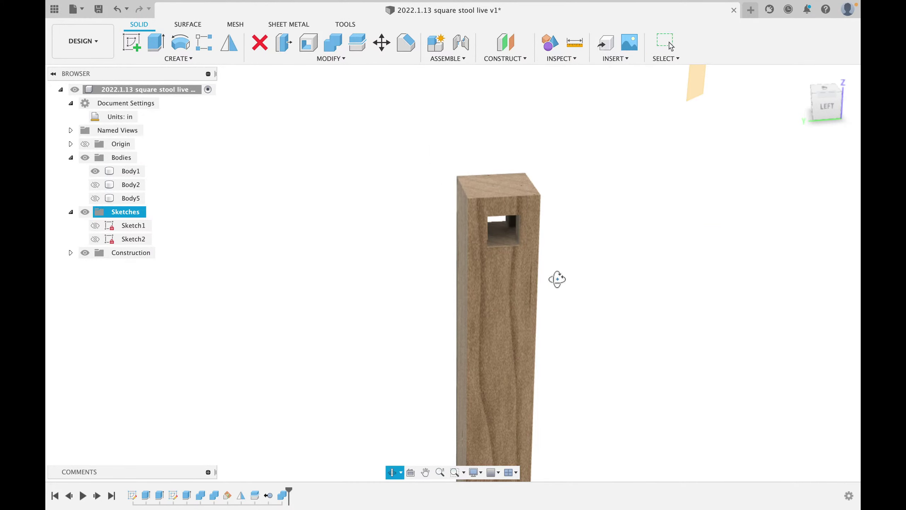
pyautogui.keyDown('shift'); pyautogui.moveTo(557, 278); pyautogui.dragTo(522, 284, button='middle'); pyautogui.keyUp('shift')
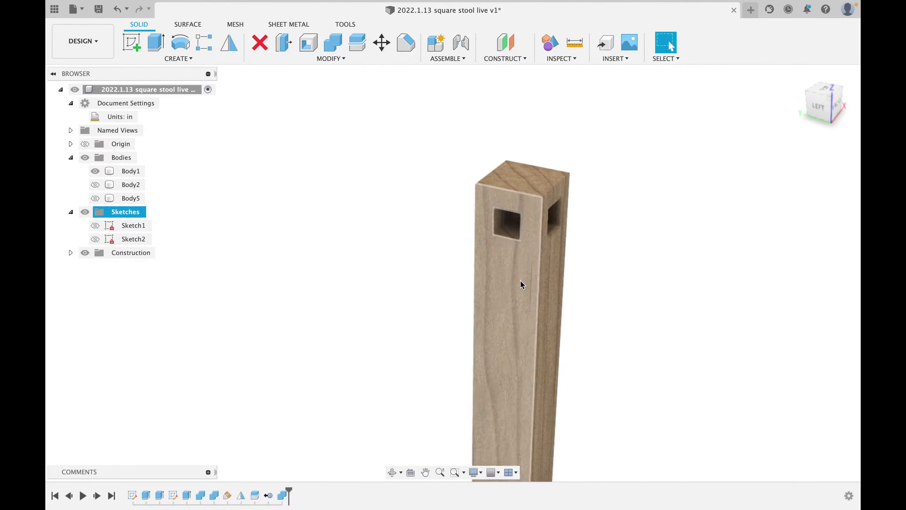
pyautogui.click(95, 184)
pyautogui.click(95, 199)
pyautogui.click(481, 252)
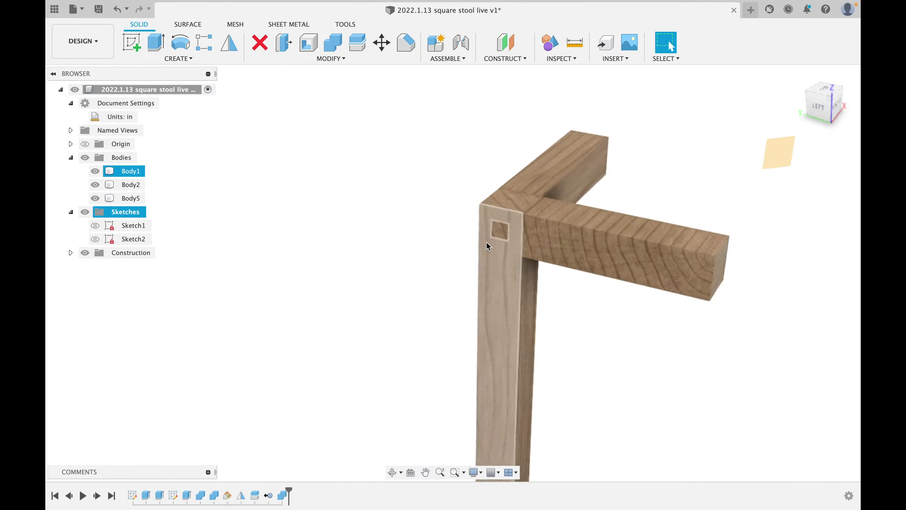
pyautogui.scroll(-5, 458, 229)
pyautogui.moveTo(335, 241); pyautogui.dragTo(361, 208, button='middle')
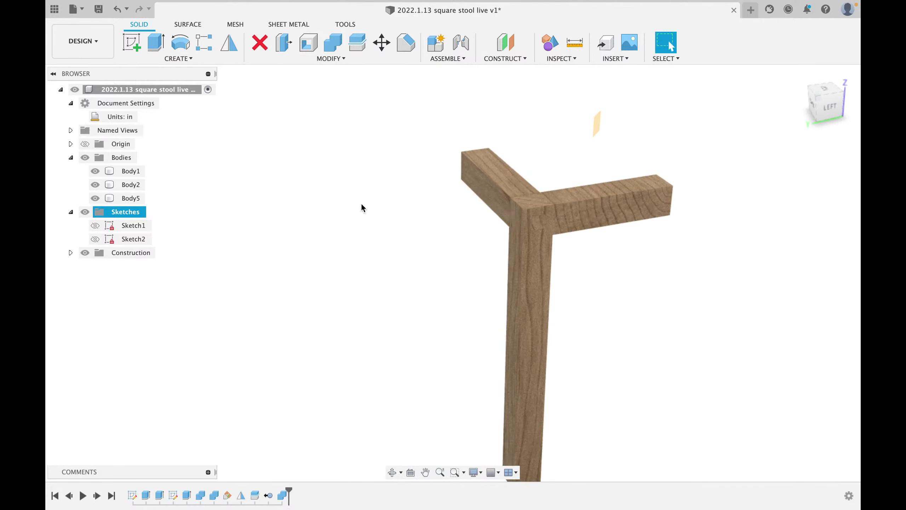
pyautogui.scroll(-3, 362, 205)
pyautogui.scroll(3, 362, 204)
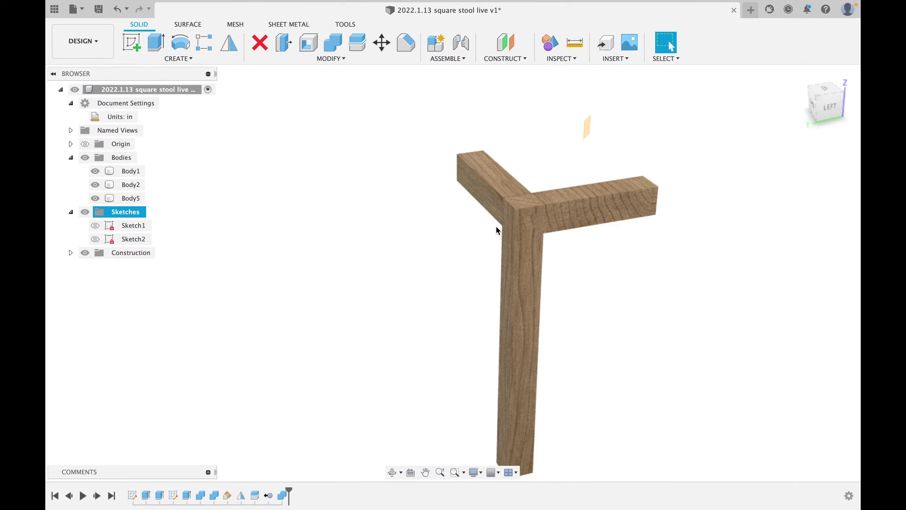
pyautogui.moveTo(497, 227); pyautogui.dragTo(447, 205, button='middle')
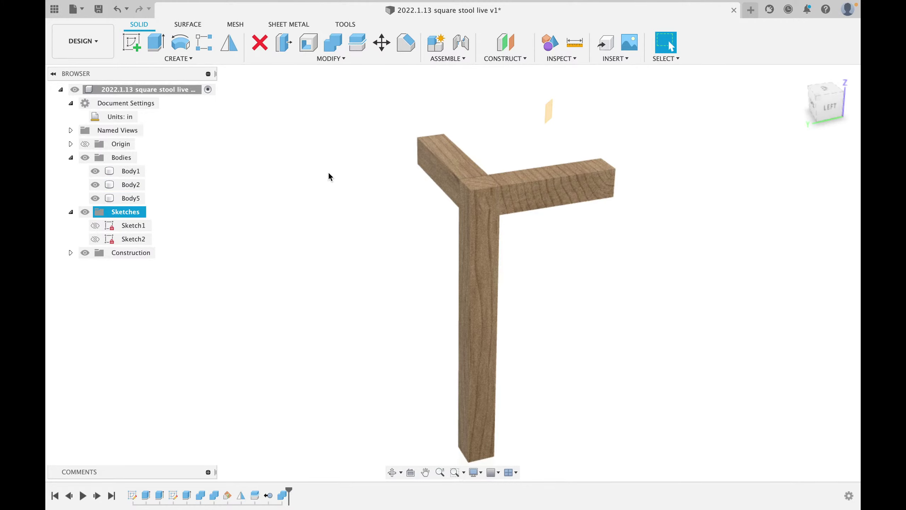
# - Start a rectangular pattern of both rail bodies down the Z axis with a spacing of -5.50 in and a quantity of 2
pyautogui.click(203, 43)
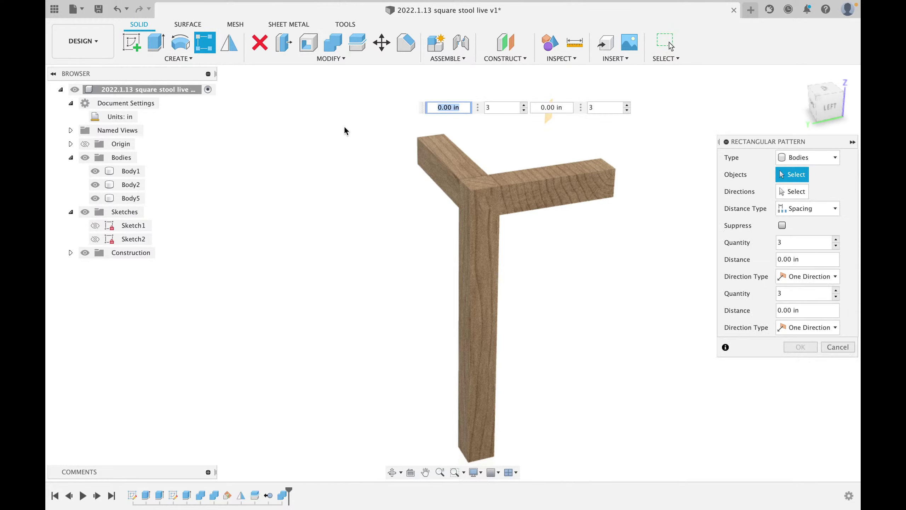
pyautogui.click(449, 164)
pyautogui.click(540, 204)
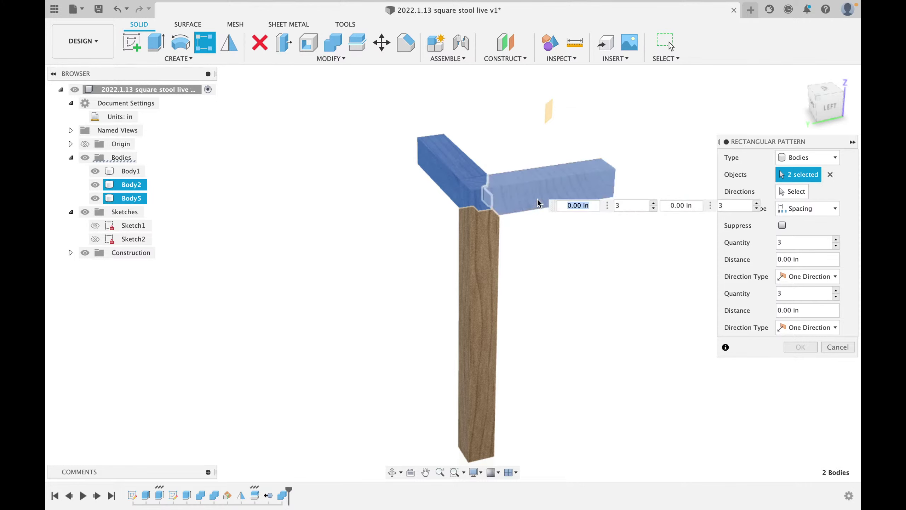
pyautogui.click(786, 190)
pyautogui.click(550, 94)
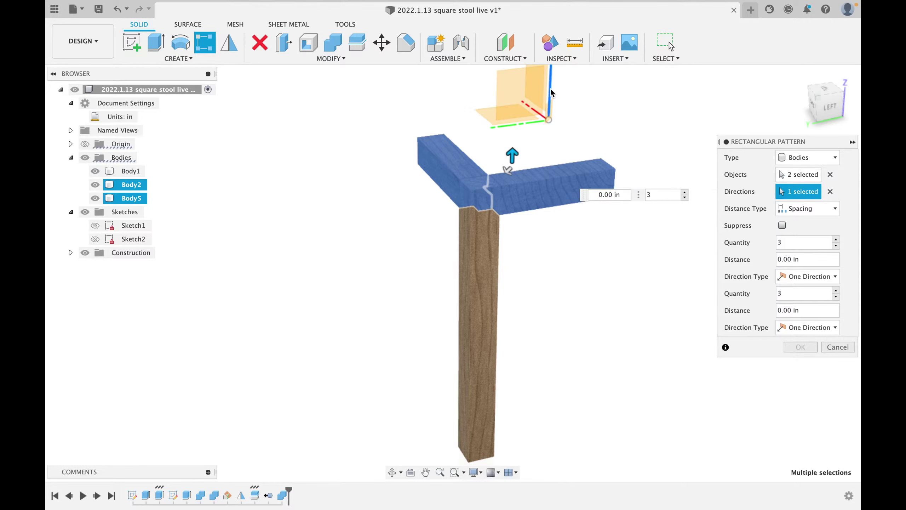
pyautogui.moveTo(516, 162); pyautogui.dragTo(519, 266)
pyautogui.press('Tab')
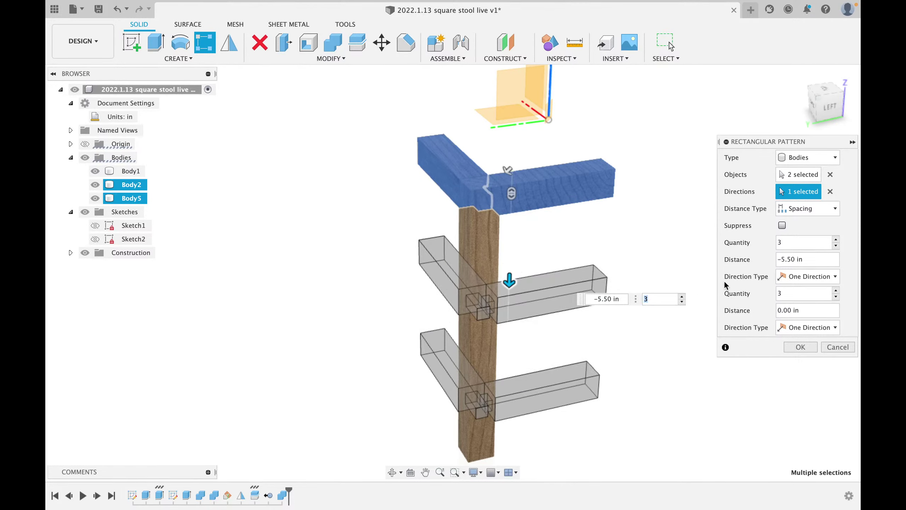
pyautogui.click(836, 246)
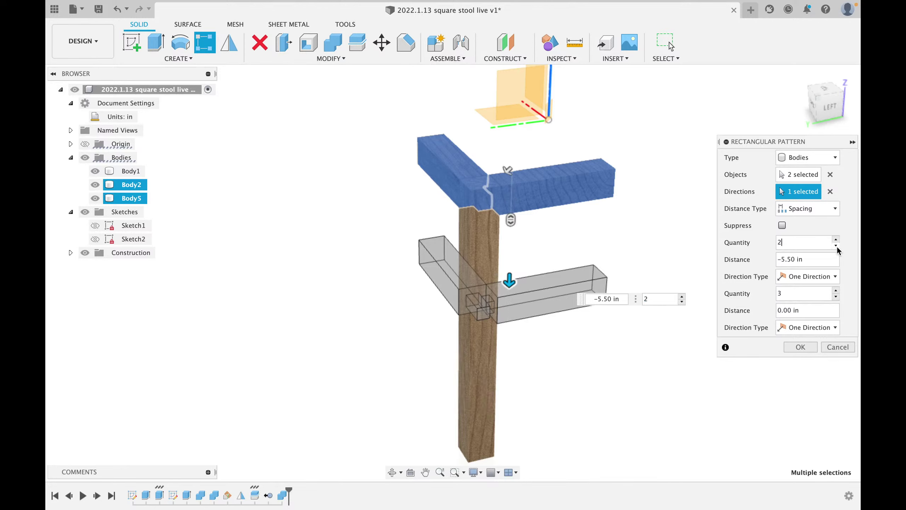
# - Set the rail pattern's spacing to -10.00 in and create the lower pair of rails
pyautogui.keyDown('shift'); pyautogui.moveTo(443, 303); pyautogui.dragTo(430, 268, button='middle'); pyautogui.keyUp('shift')
pyautogui.moveTo(517, 282); pyautogui.dragTo(513, 359)
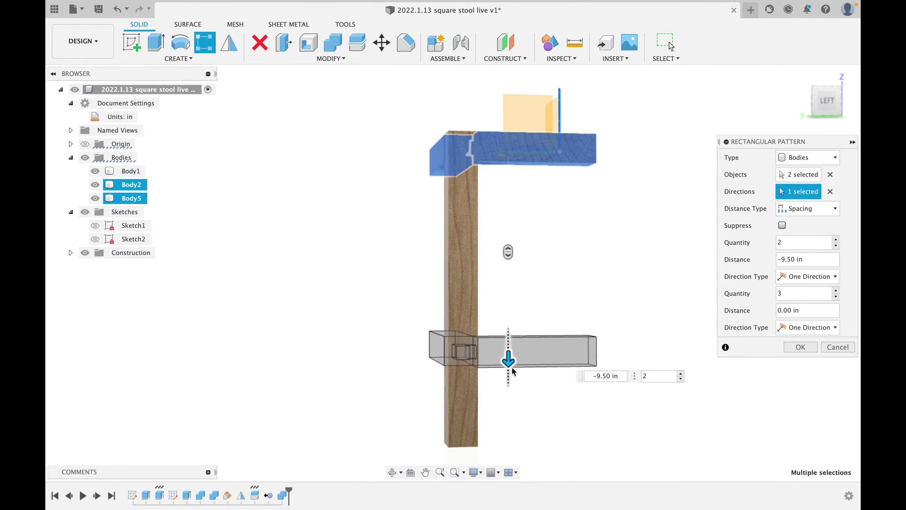
pyautogui.press('Tab')
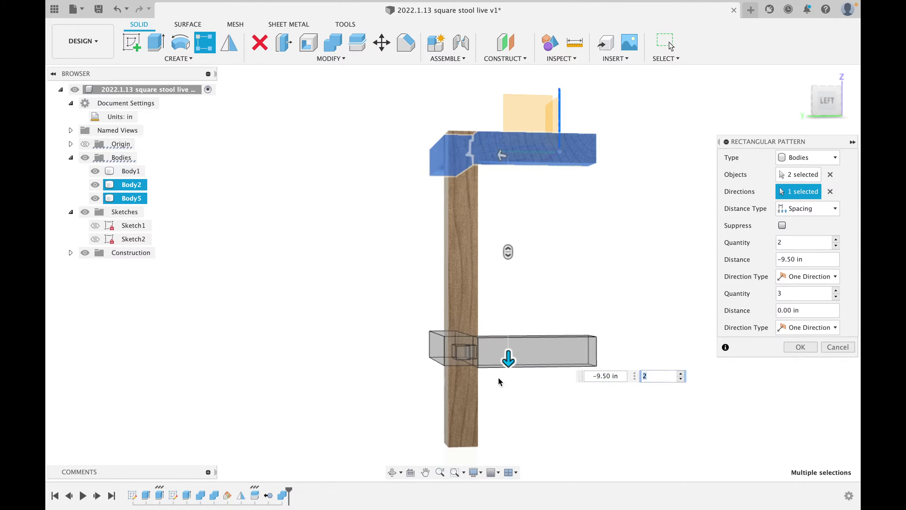
pyautogui.moveTo(511, 360); pyautogui.dragTo(511, 370)
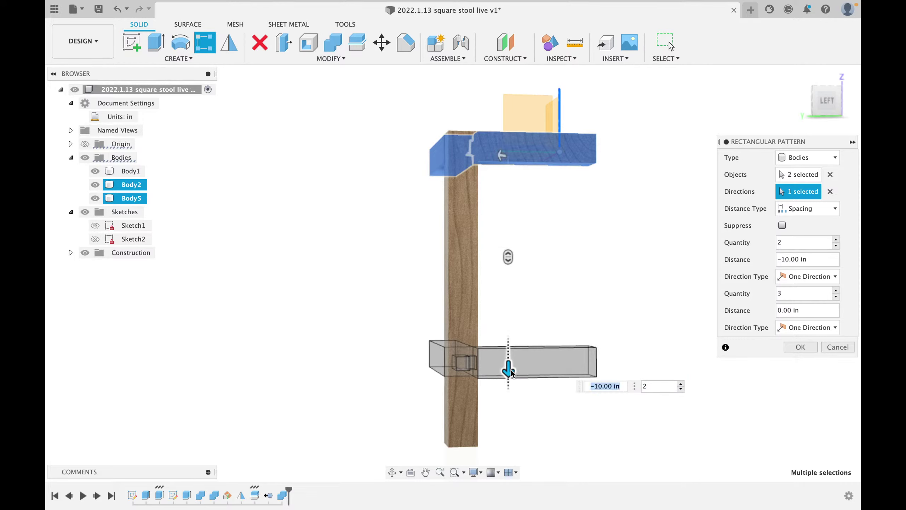
pyautogui.press('Tab')
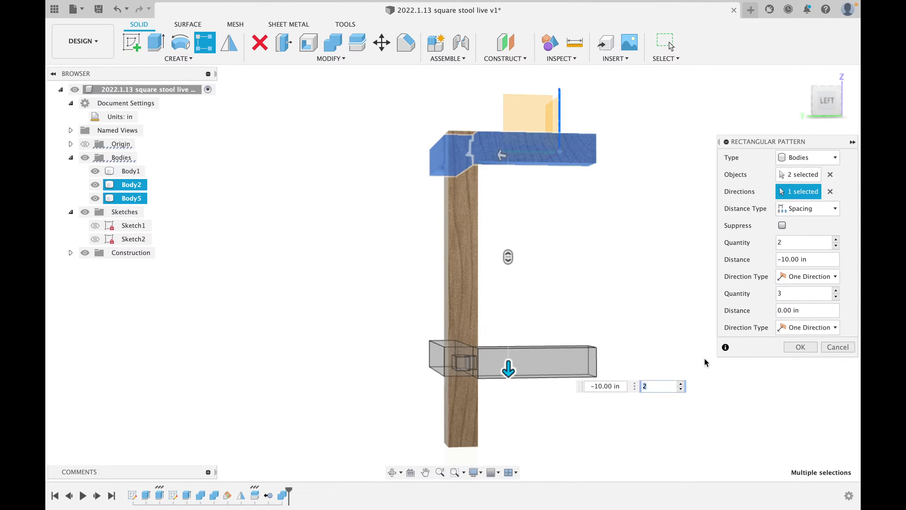
pyautogui.click(790, 347)
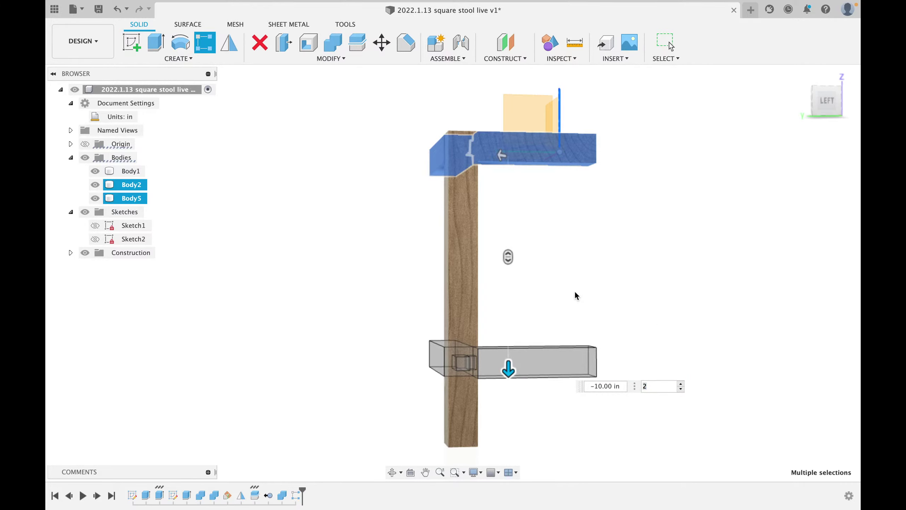
pyautogui.moveTo(510, 287)
pyautogui.keyDown('shift'); pyautogui.mouseDown(button='middle')
pyautogui.moveTo(558, 303)
pyautogui.moveTo(611, 298)
pyautogui.moveTo(531, 303)
pyautogui.moveTo(491, 291)
pyautogui.moveTo(518, 299)
pyautogui.moveTo(524, 269)
pyautogui.moveTo(511, 283)
pyautogui.mouseUp(button='middle'); pyautogui.keyUp('shift')
pyautogui.click(464, 396)
pyautogui.press('Escape')
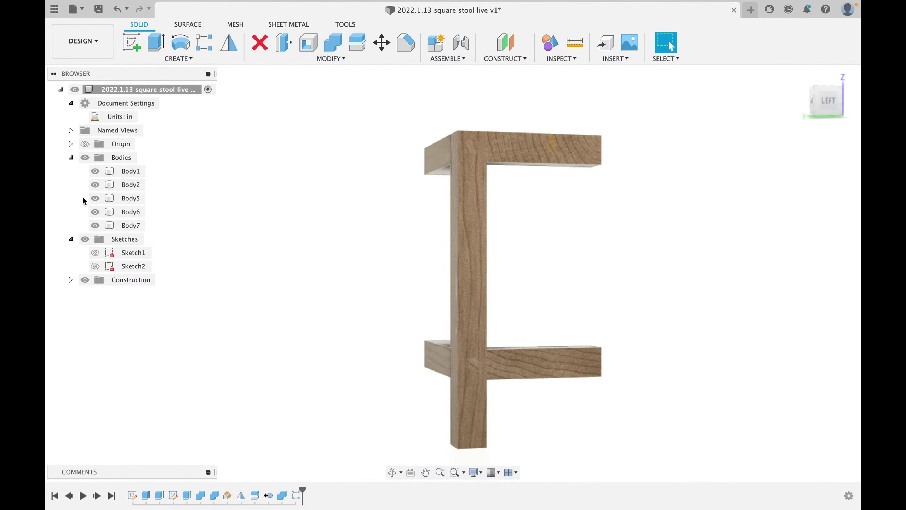
# - Hide the two lower rails to check the leg beneath them, restoring both bodies
pyautogui.click(95, 226)
pyautogui.click(95, 212)
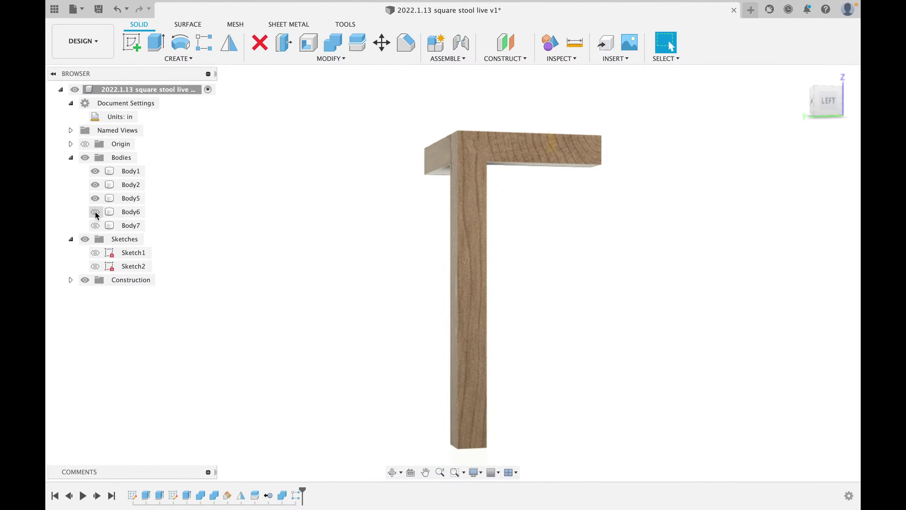
pyautogui.click(96, 212)
pyautogui.click(95, 225)
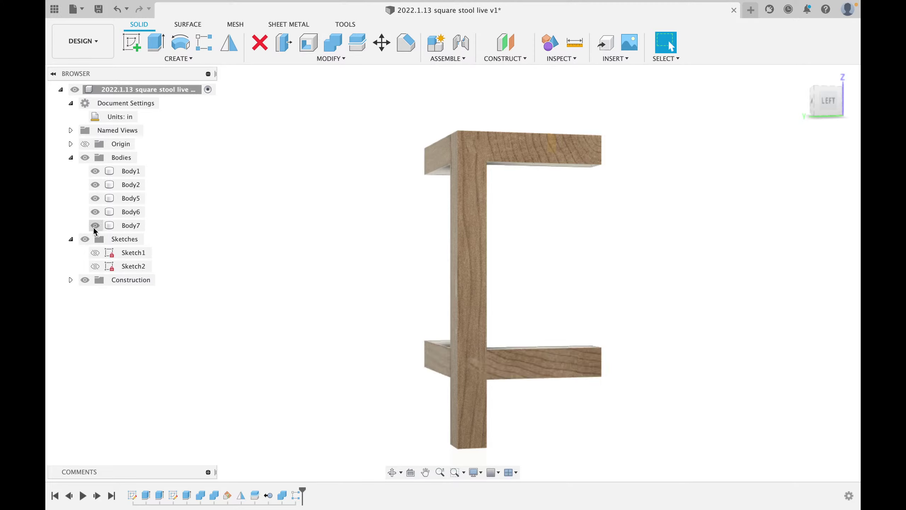
# - Cut the leg with Combine, using the lower copy of the original rail (Body6) as the tool and keeping it
pyautogui.click(333, 43)
pyautogui.click(469, 299)
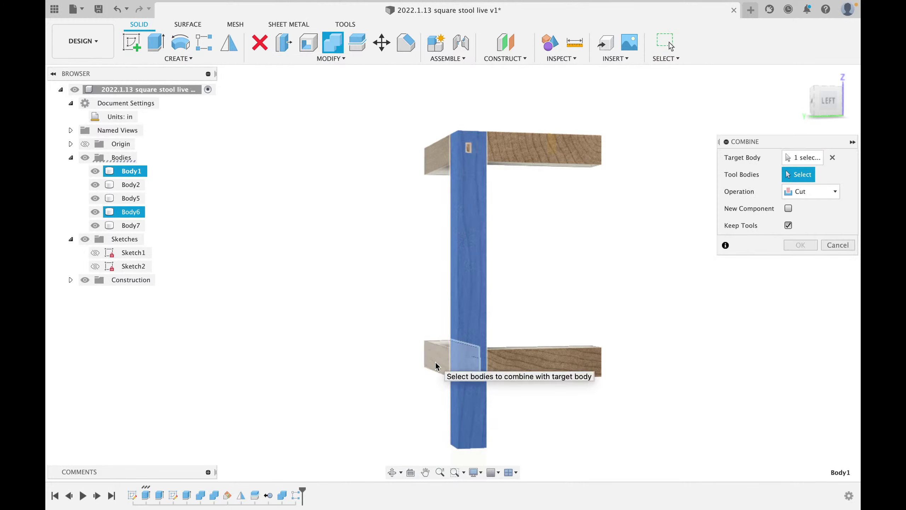
pyautogui.click(432, 355)
pyautogui.click(800, 245)
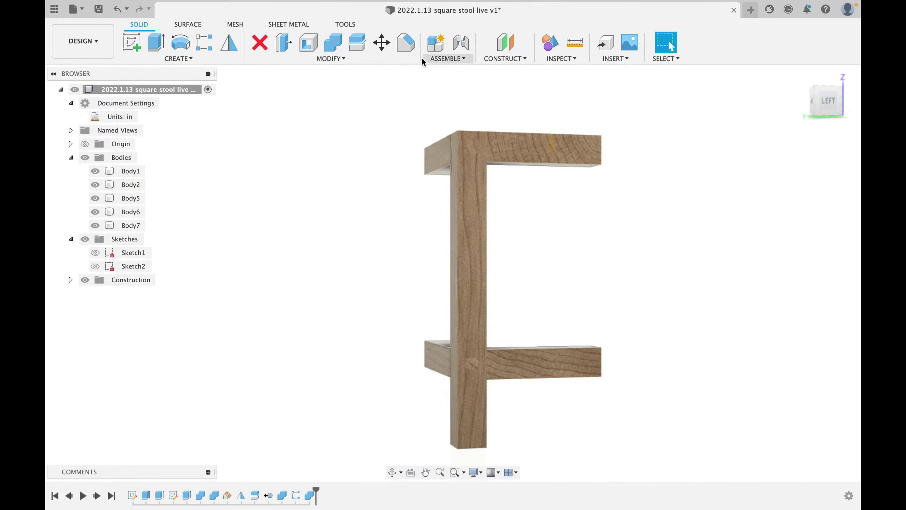
# - Cut the second lower mortise in the leg with Combine, using the lower copy of the mirrored rail (Body7) as the kept tool
pyautogui.click(333, 43)
pyautogui.click(541, 370)
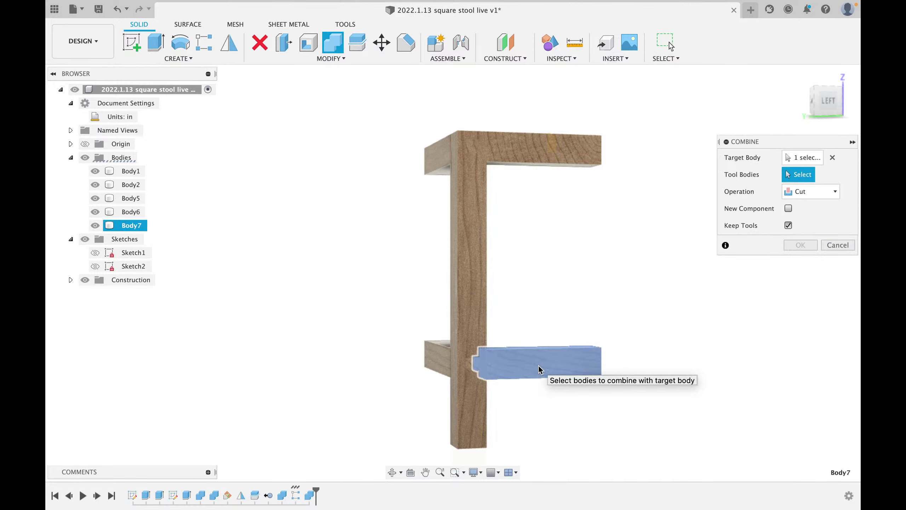
pyautogui.click(832, 157)
pyautogui.click(462, 318)
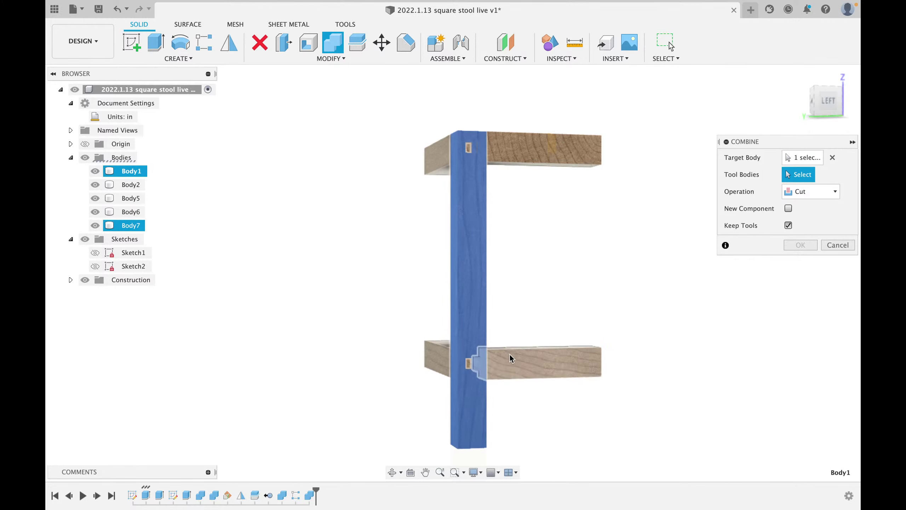
pyautogui.click(512, 358)
pyautogui.click(807, 246)
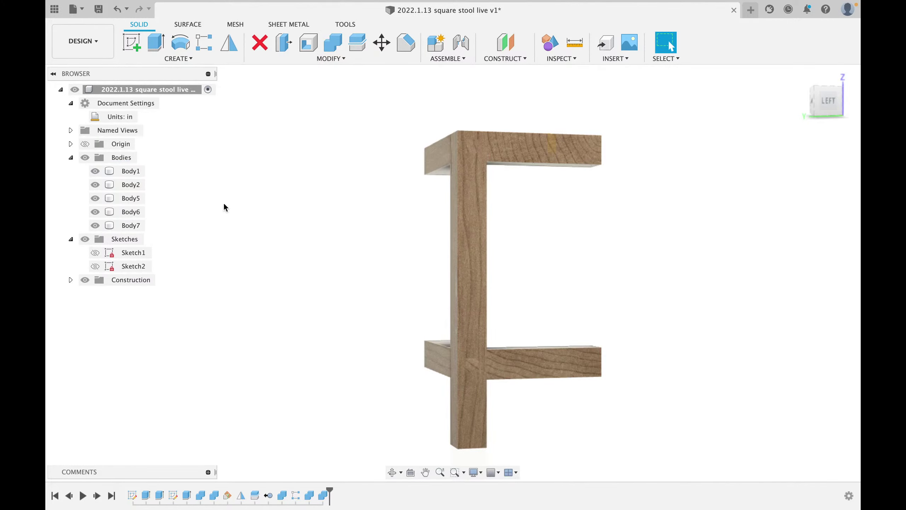
# - Hide the four rail bodies (Body2, Body5, Body6 and Body7) to examine the mortises cut through the leg
pyautogui.click(95, 225)
pyautogui.click(95, 212)
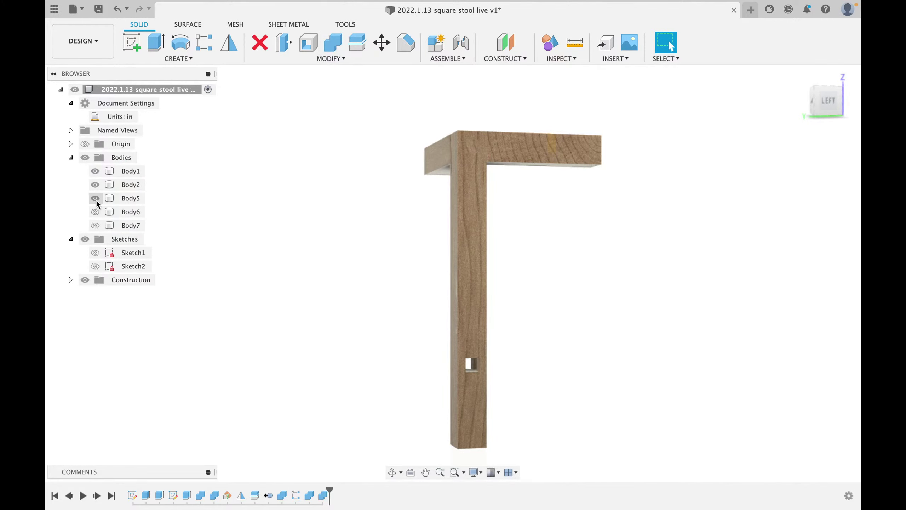
pyautogui.click(95, 198)
pyautogui.click(95, 184)
pyautogui.moveTo(509, 315)
pyautogui.keyDown('shift'); pyautogui.mouseDown(button='middle')
pyautogui.moveTo(528, 316)
pyautogui.moveTo(425, 322)
pyautogui.moveTo(451, 348)
pyautogui.moveTo(504, 320)
pyautogui.moveTo(510, 306)
pyautogui.moveTo(518, 330)
pyautogui.moveTo(508, 319)
pyautogui.mouseUp(button='middle'); pyautogui.keyUp('shift')
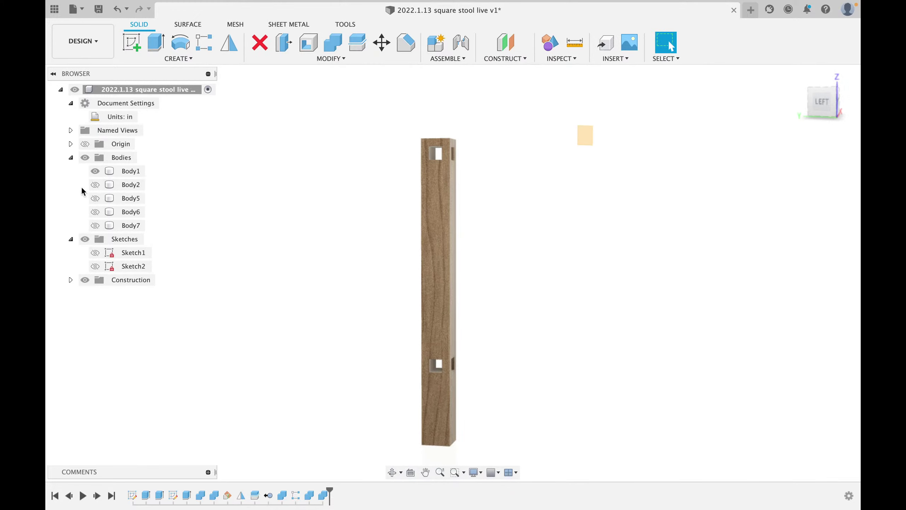
# - Show the four hidden rail bodies around the leg again
pyautogui.click(99, 185)
pyautogui.click(98, 186)
pyautogui.click(104, 211)
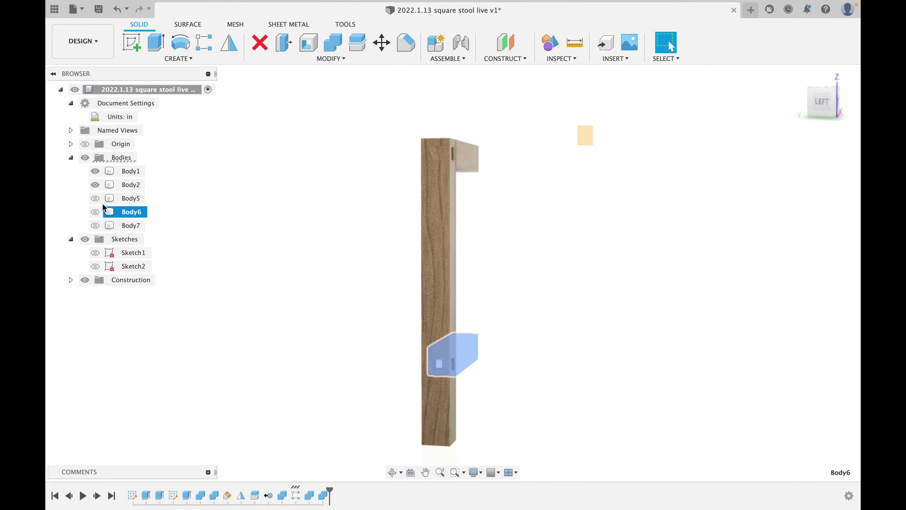
pyautogui.click(98, 200)
pyautogui.click(97, 213)
pyautogui.click(99, 240)
pyautogui.click(96, 226)
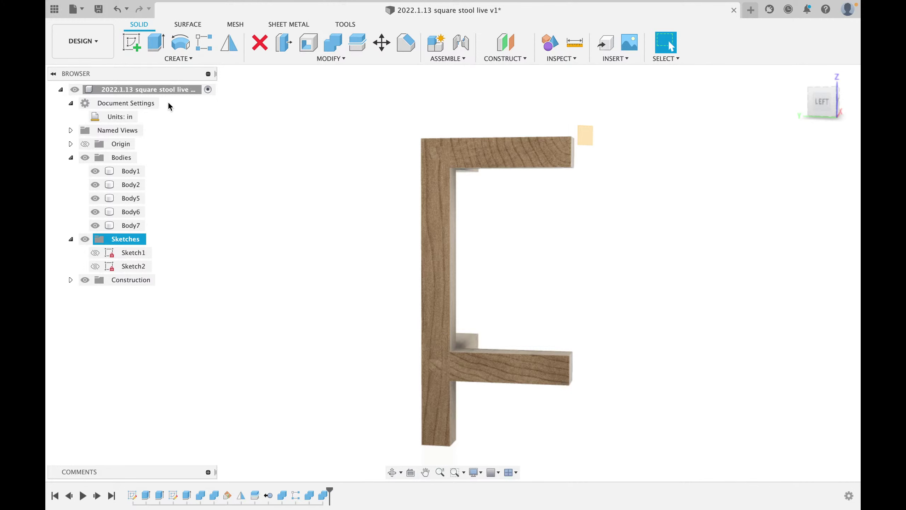
# - Create an internal component named legs under the top-level design and move the leg body (Body1) into it
pyautogui.rightClick(163, 88)
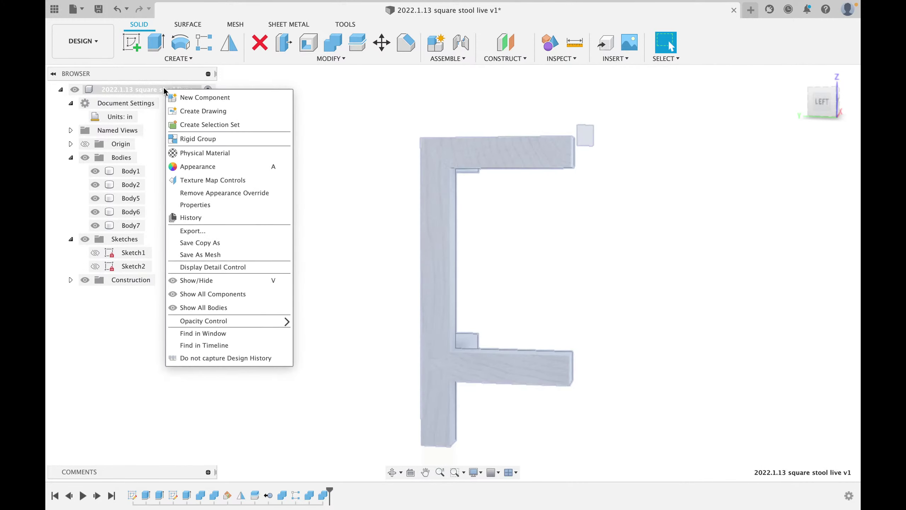
pyautogui.click(200, 97)
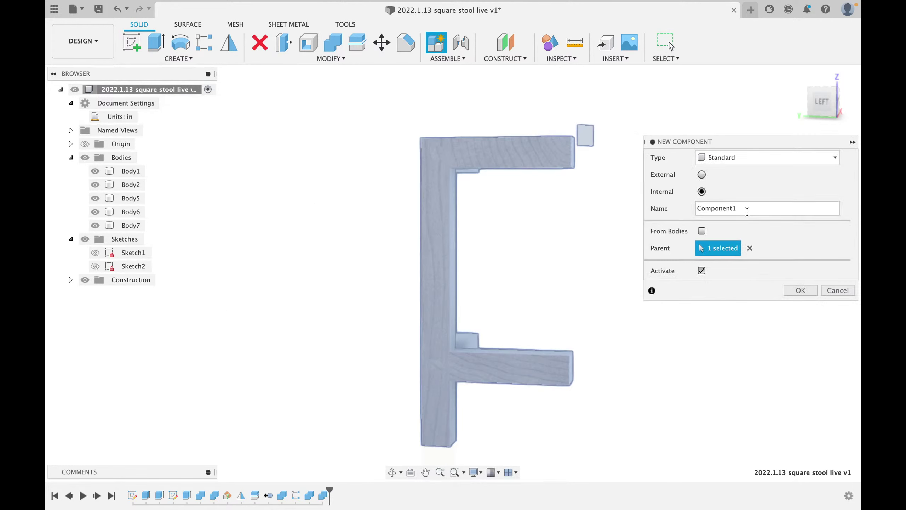
pyautogui.moveTo(747, 209); pyautogui.dragTo(684, 208)
pyautogui.write('legs')
pyautogui.press('Return')
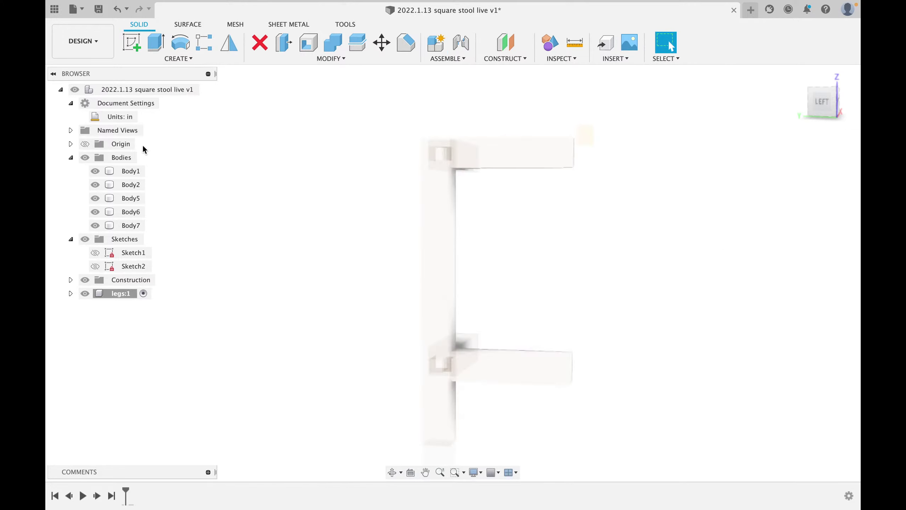
pyautogui.moveTo(130, 171); pyautogui.dragTo(124, 299)
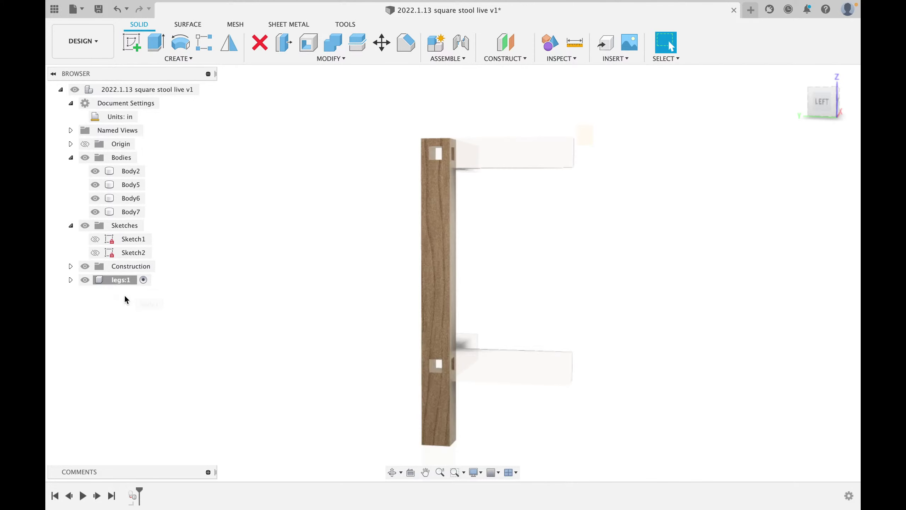
# - Create a second internal component named railsAndStretchers under the top-level design
pyautogui.rightClick(163, 87)
pyautogui.click(204, 112)
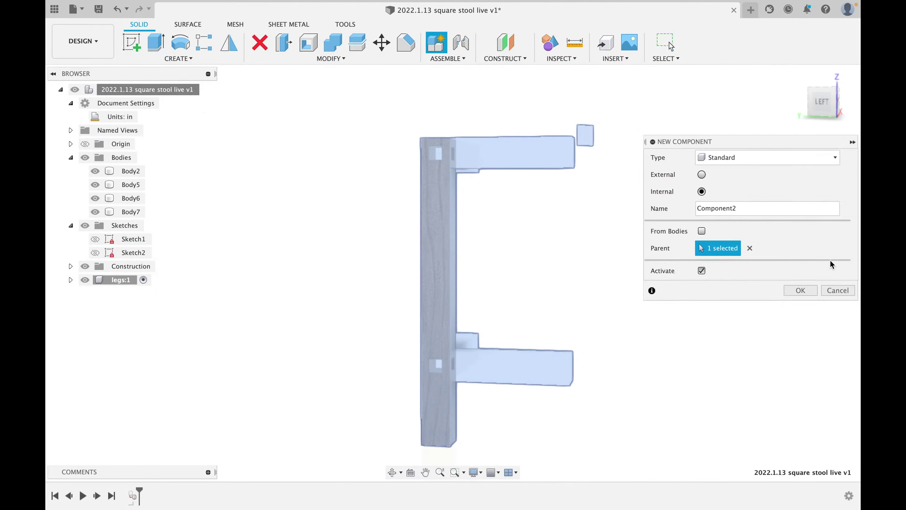
pyautogui.moveTo(750, 207); pyautogui.dragTo(654, 200)
pyautogui.write('railsAndStretchers')
pyautogui.click(800, 290)
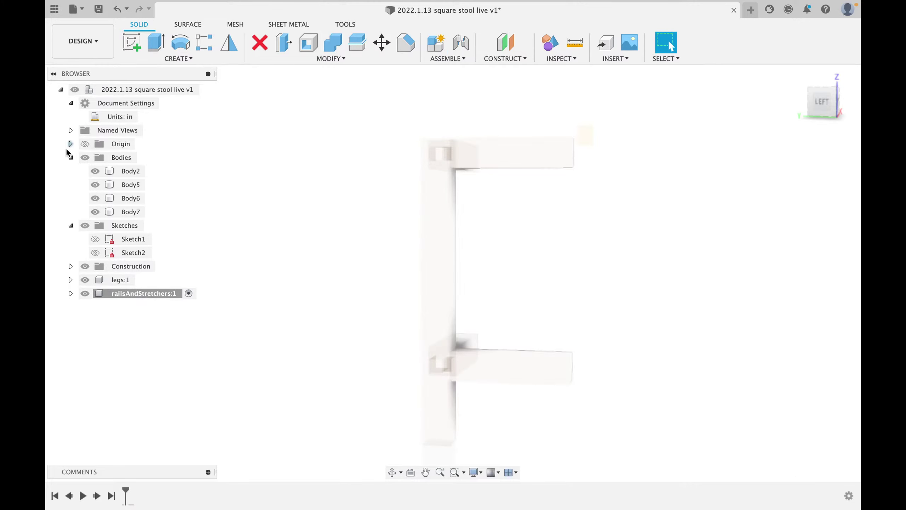
# - Move the four rail bodies into the railsAndStretchers component and reactivate the top-level design
pyautogui.click(131, 171)
pyautogui.keyDown('shift'); pyautogui.click(134, 213); pyautogui.keyUp('shift')
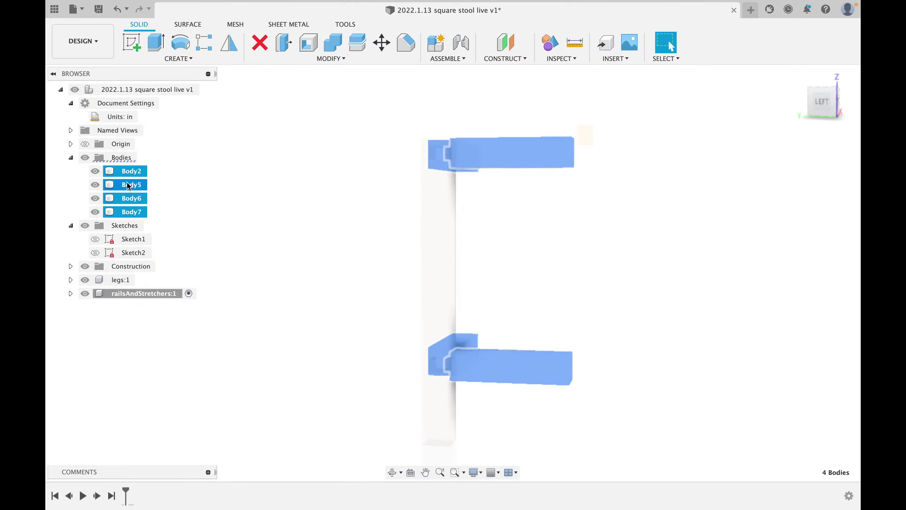
pyautogui.moveTo(126, 171); pyautogui.dragTo(136, 288)
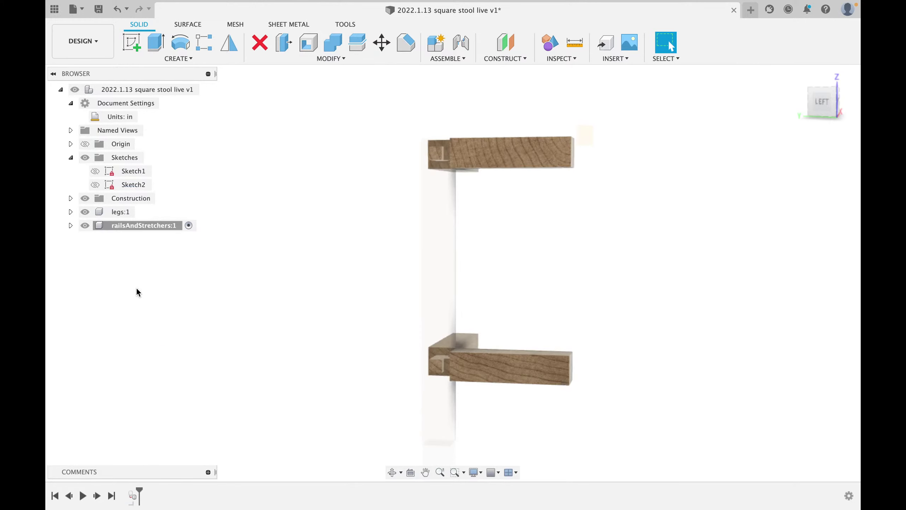
pyautogui.click(202, 91)
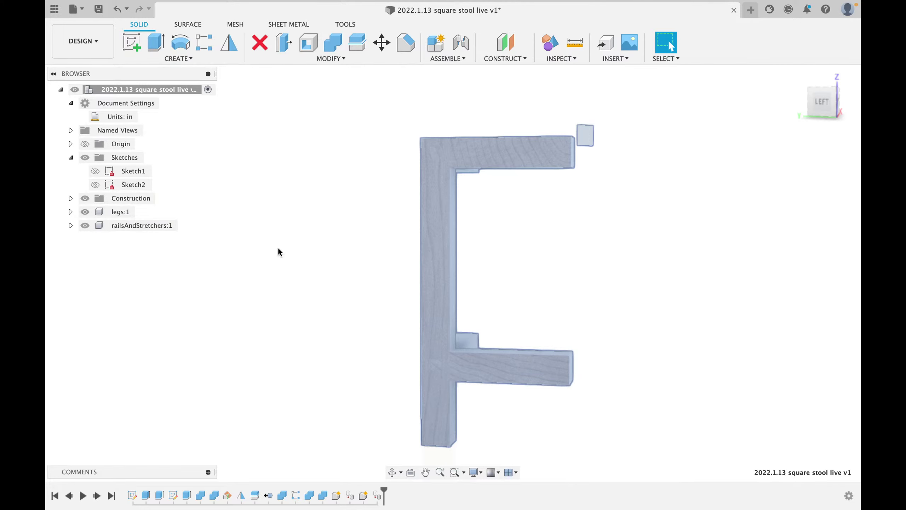
pyautogui.click(336, 233)
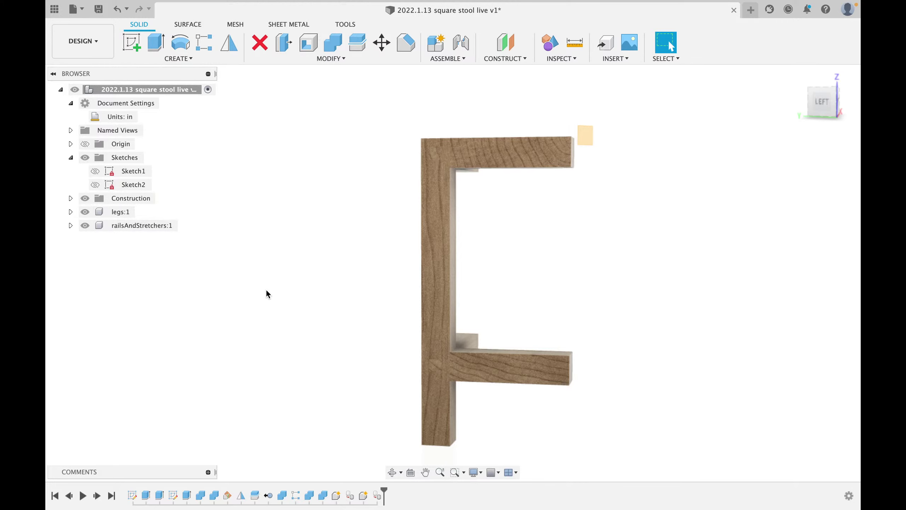
# - Edit the rectangular pattern of the rails so its spacing is -12.00 in, lowering the bottom pair
pyautogui.scroll(-2, 419, 286)
pyautogui.keyDown('shift'); pyautogui.moveTo(418, 285); pyautogui.dragTo(472, 309, button='middle'); pyautogui.keyUp('shift')
pyautogui.keyDown('shift'); pyautogui.moveTo(472, 309); pyautogui.dragTo(431, 291); pyautogui.keyUp('shift')
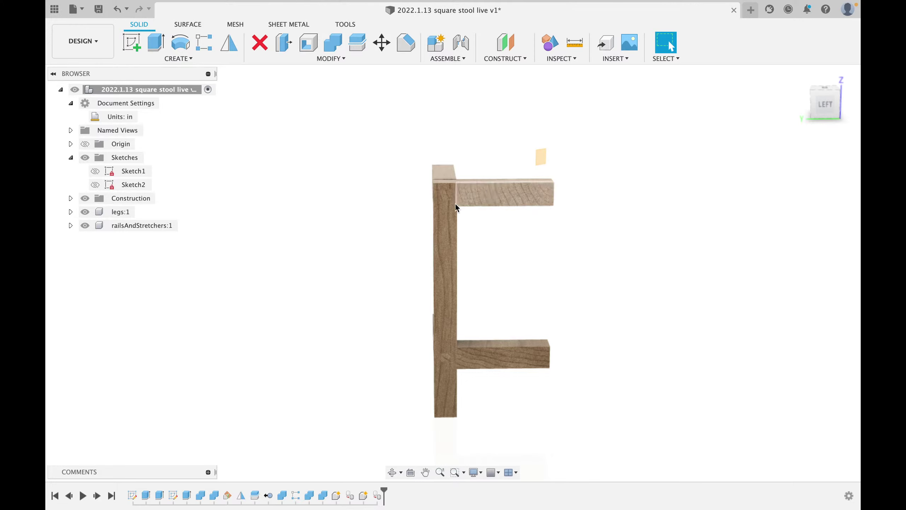
pyautogui.keyDown('shift'); pyautogui.moveTo(455, 205); pyautogui.dragTo(393, 214, button='middle'); pyautogui.keyUp('shift')
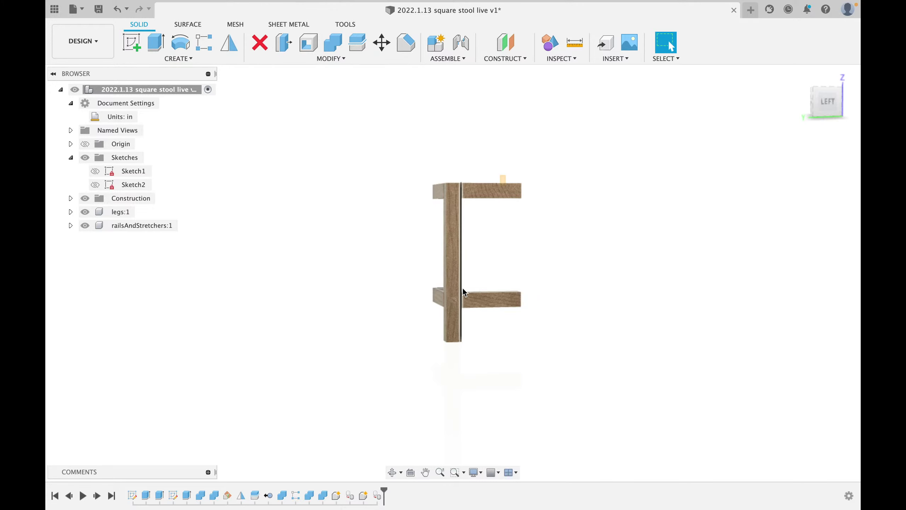
pyautogui.scroll(5, 463, 291)
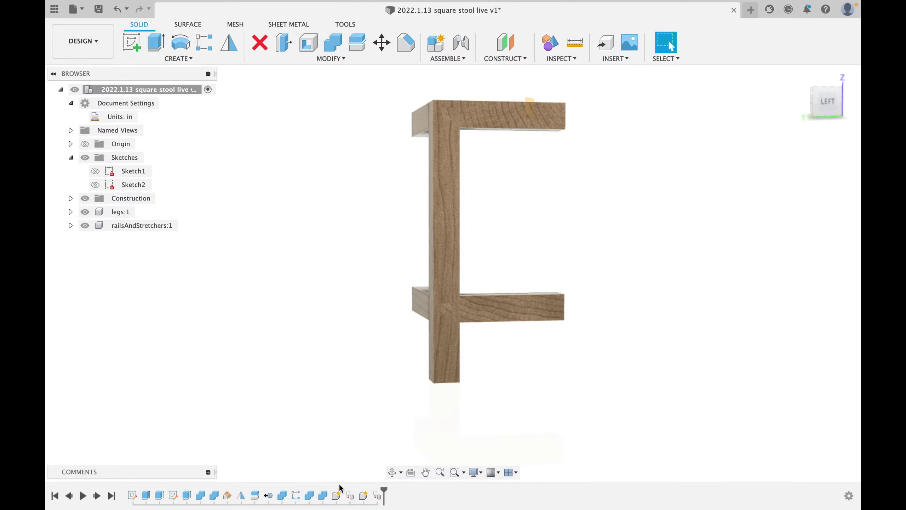
pyautogui.rightClick(299, 500)
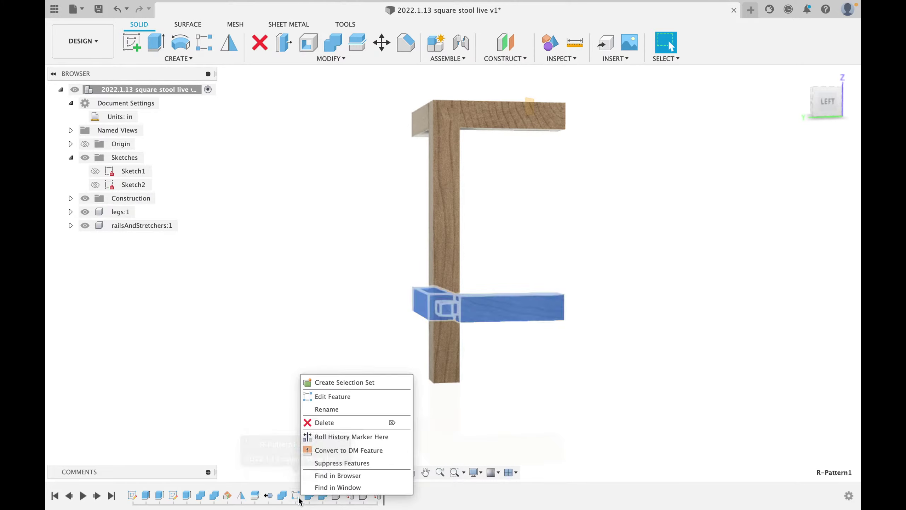
pyautogui.click(333, 397)
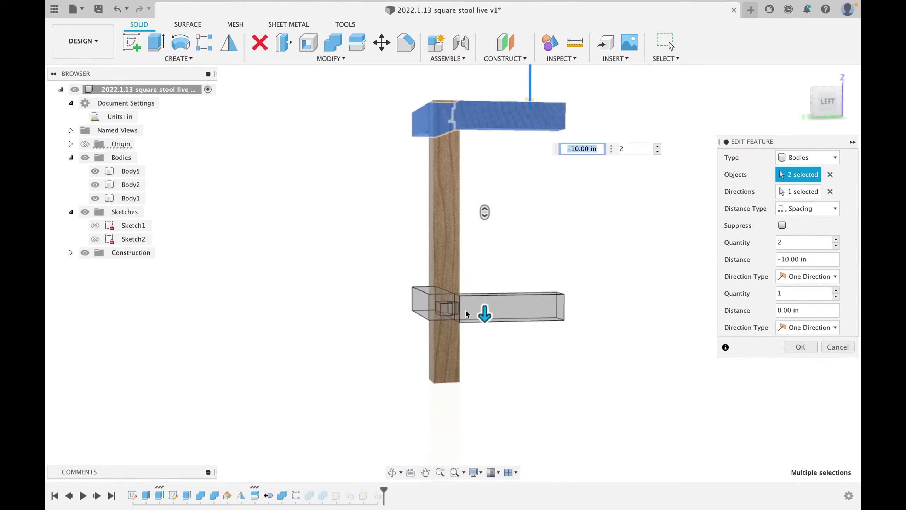
pyautogui.moveTo(482, 313); pyautogui.dragTo(478, 347)
pyautogui.click(798, 347)
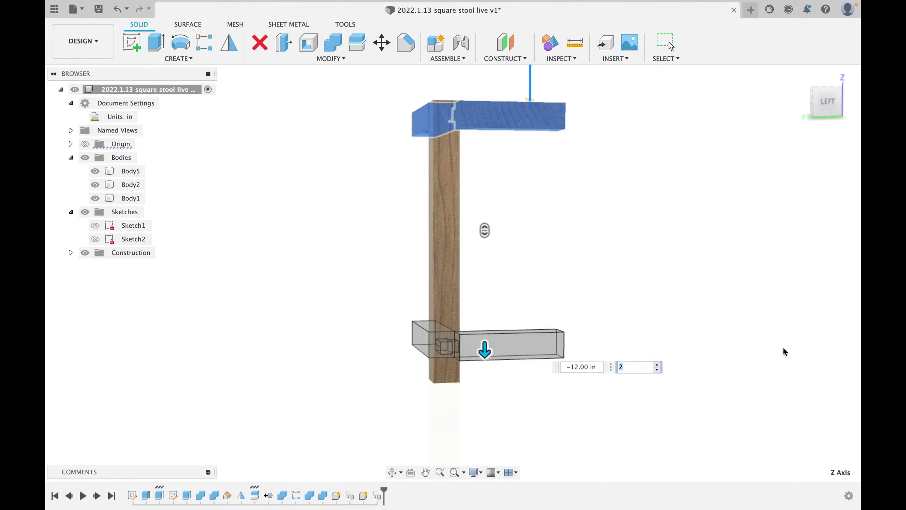
# - Mirror the upper and lower rails running along the Y axis across the XZ origin plane, using the Join operation
pyautogui.scroll(-2, 400, 288)
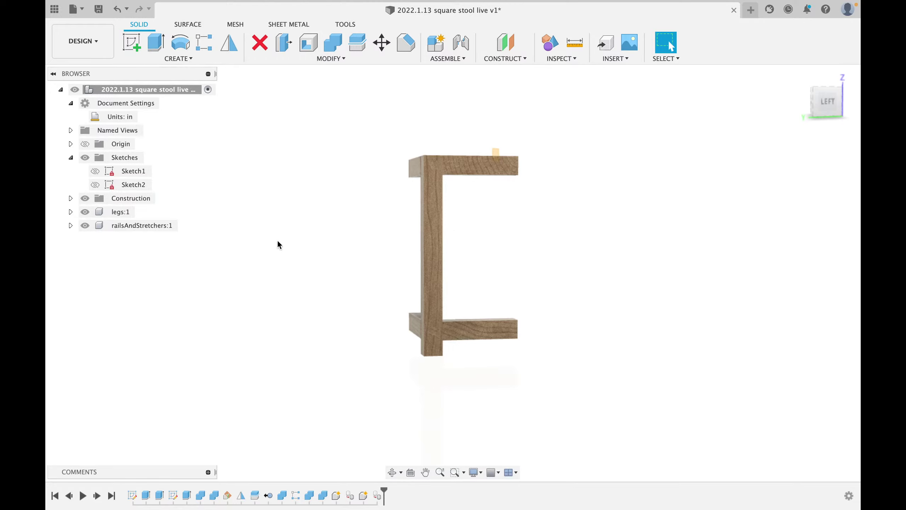
pyautogui.scroll(-2, 341, 287)
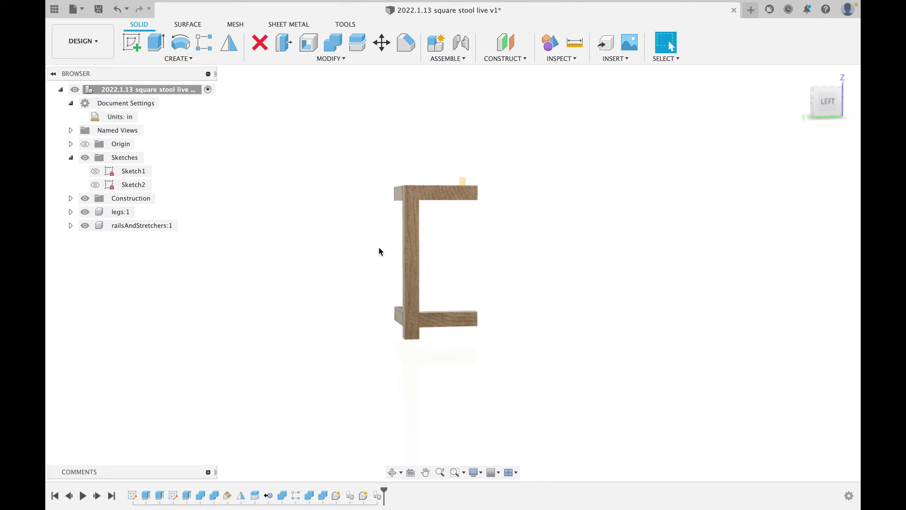
pyautogui.keyDown('shift'); pyautogui.moveTo(339, 207); pyautogui.dragTo(350, 264, button='middle'); pyautogui.keyUp('shift')
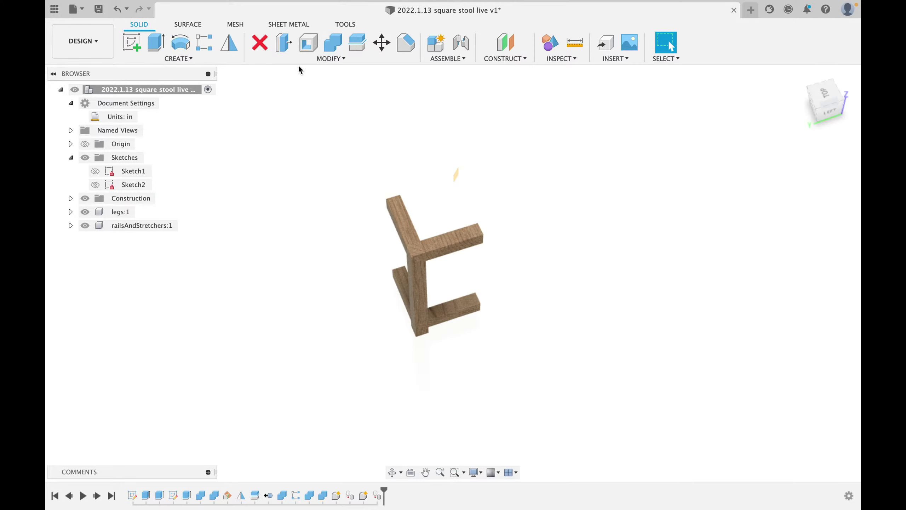
pyautogui.click(235, 45)
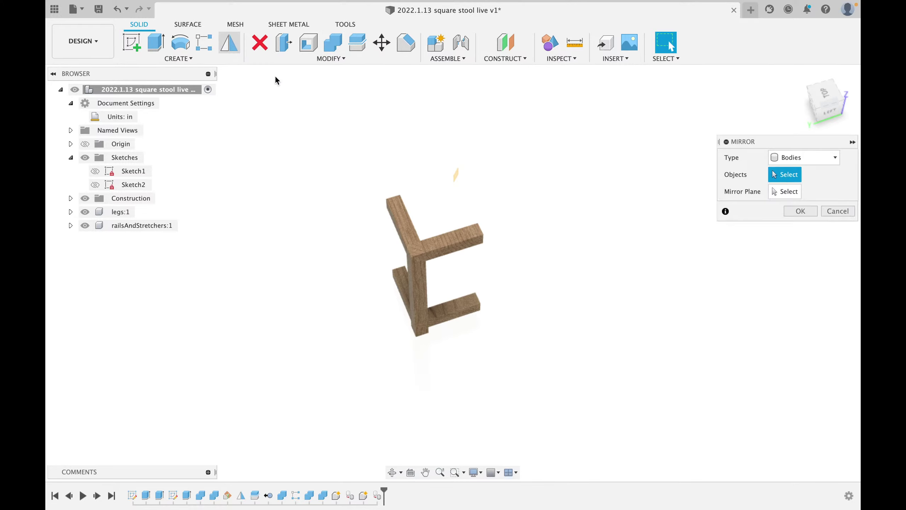
pyautogui.click(446, 244)
pyautogui.click(457, 305)
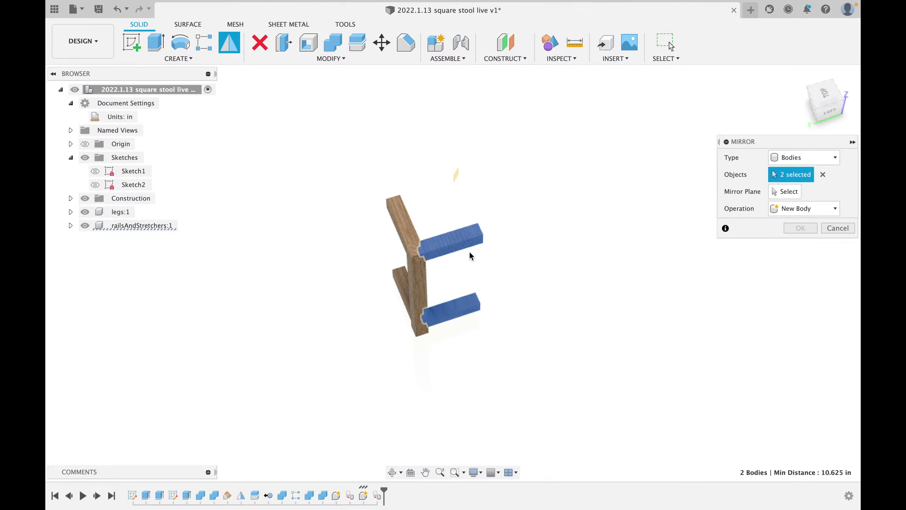
pyautogui.click(795, 192)
pyautogui.click(456, 132)
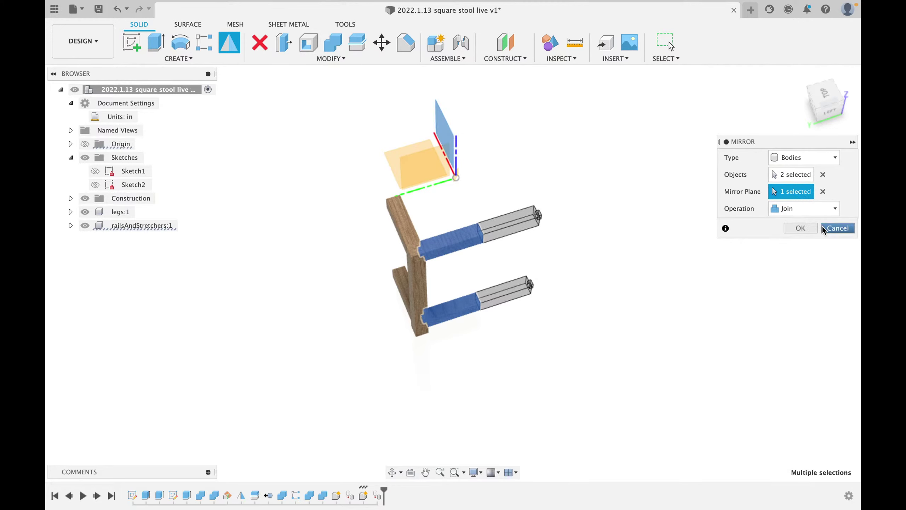
pyautogui.click(800, 228)
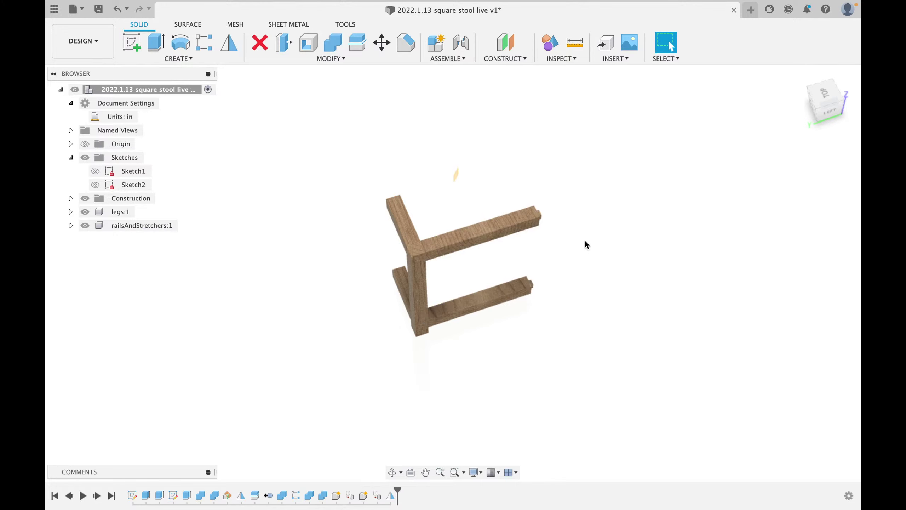
# - Mirror the upper and lower rails running along the X axis across the YZ origin plane, using the Join operation
pyautogui.rightClick(552, 154)
pyautogui.click(556, 122)
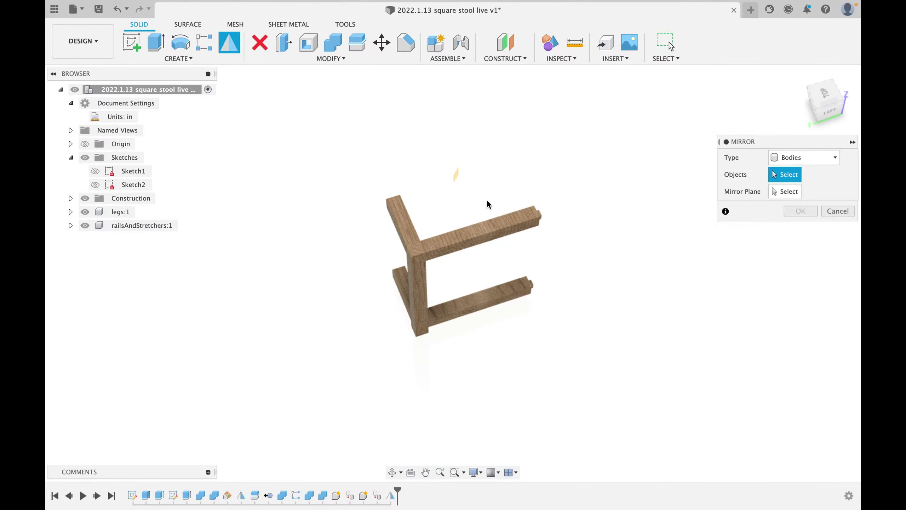
pyautogui.keyDown('shift'); pyautogui.moveTo(410, 221); pyautogui.dragTo(454, 214, button='middle'); pyautogui.keyUp('shift')
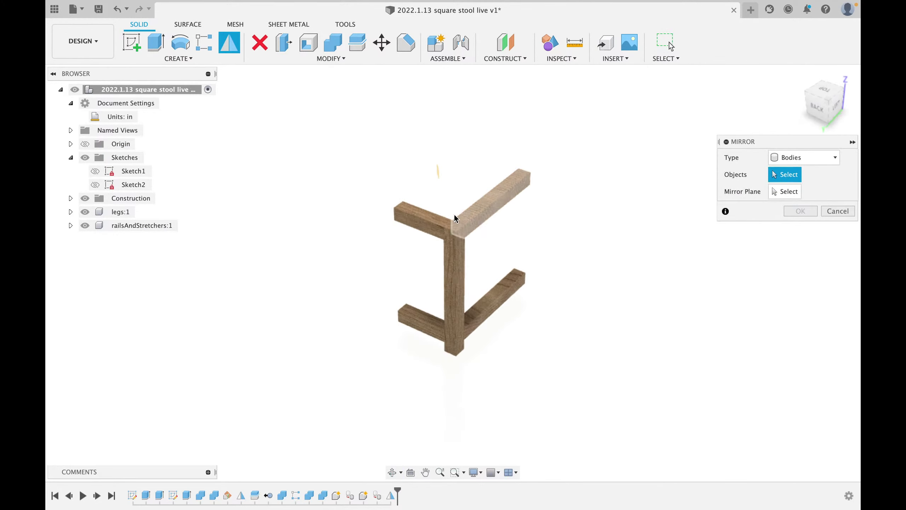
pyautogui.click(432, 218)
pyautogui.click(399, 322)
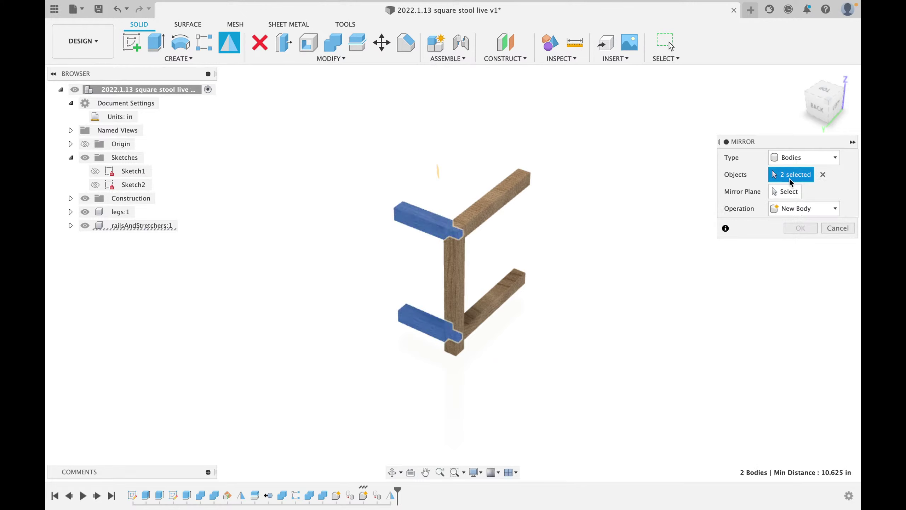
pyautogui.click(787, 191)
pyautogui.click(412, 161)
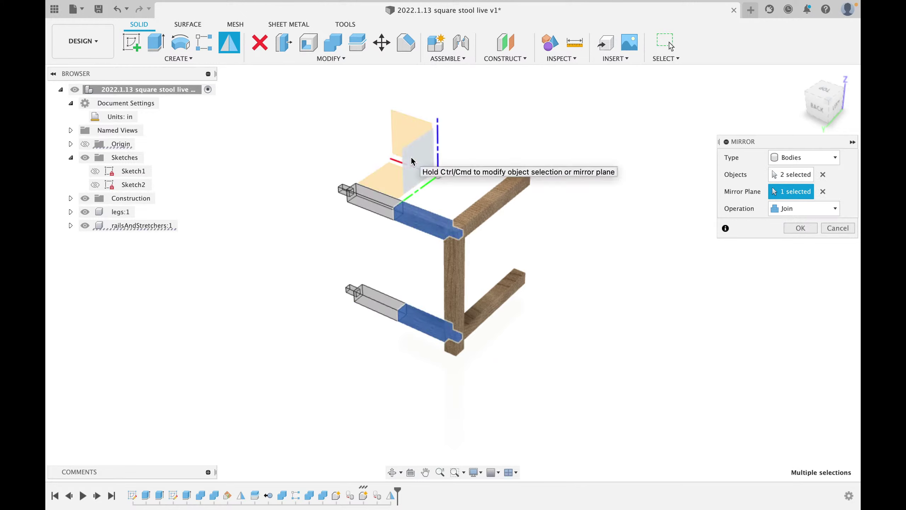
pyautogui.click(800, 229)
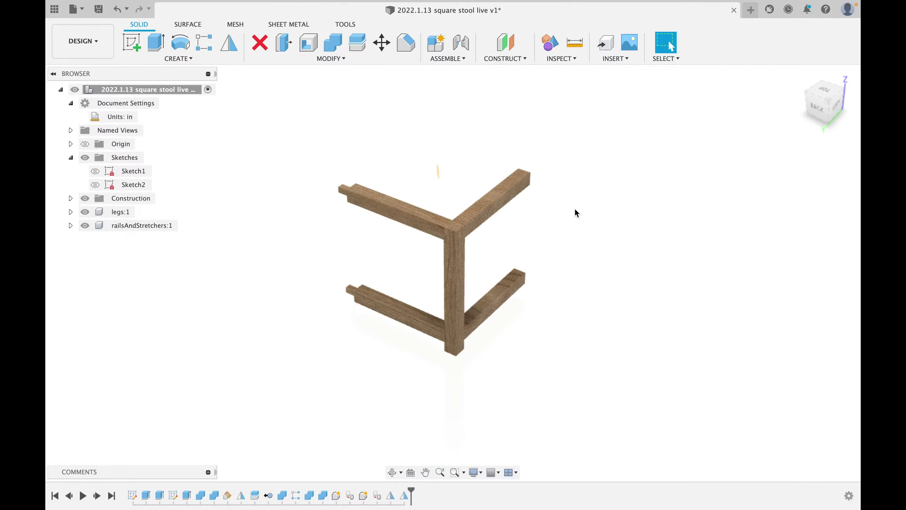
# - Mirror the existing leg across the XZ origin plane as a new body
pyautogui.keyDown('shift'); pyautogui.moveTo(586, 202); pyautogui.dragTo(567, 224, button='middle'); pyautogui.keyUp('shift')
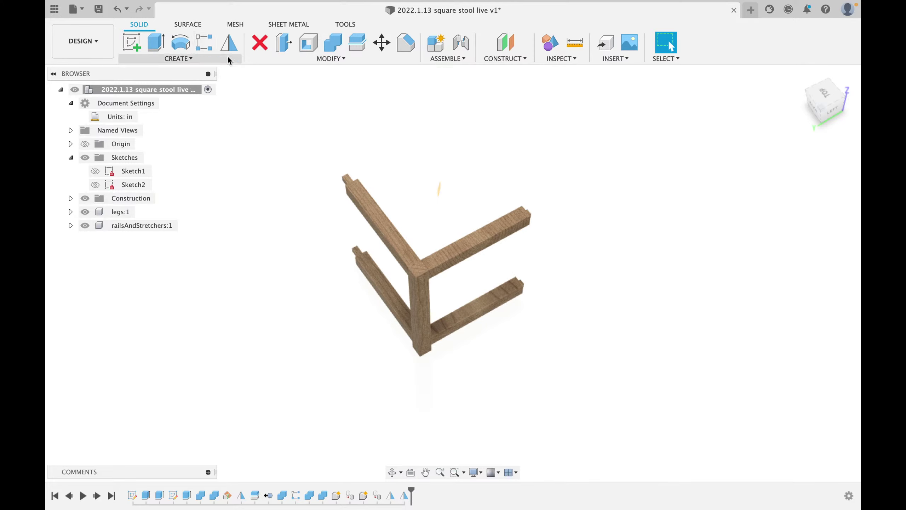
pyautogui.click(231, 44)
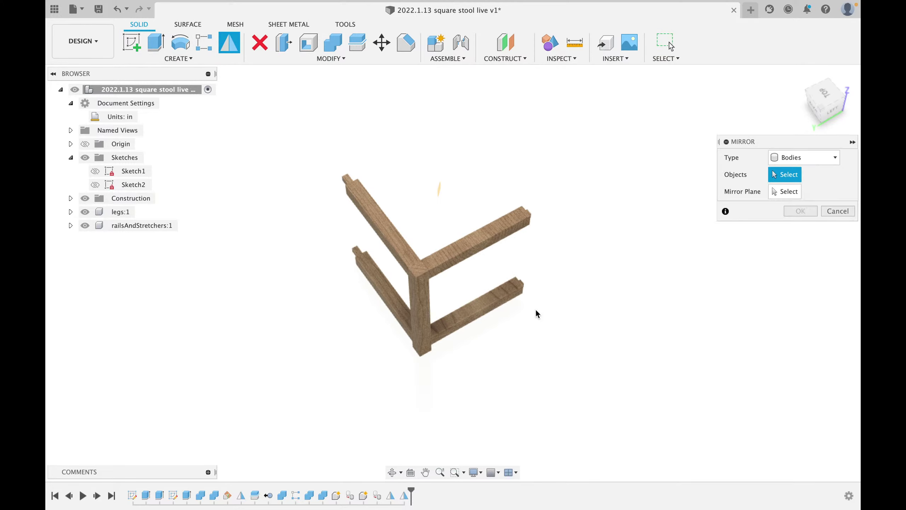
pyautogui.click(426, 306)
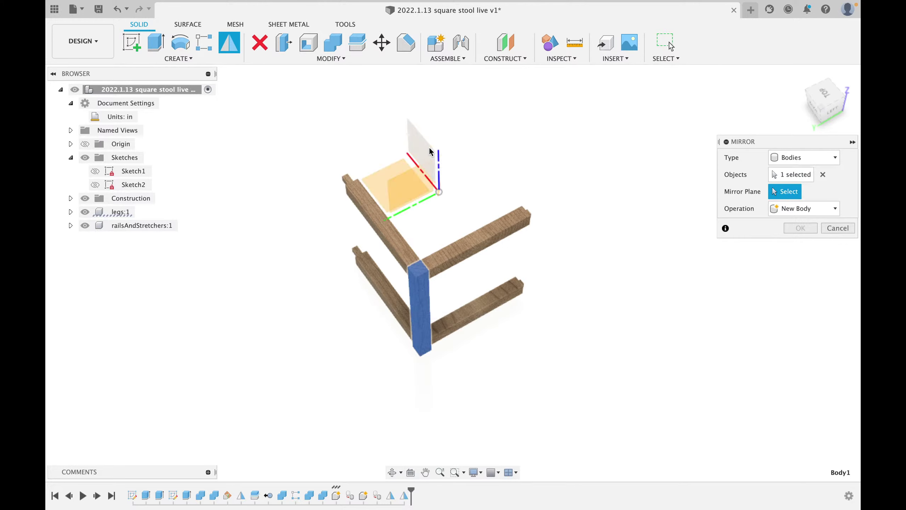
pyautogui.click(430, 152)
pyautogui.click(799, 228)
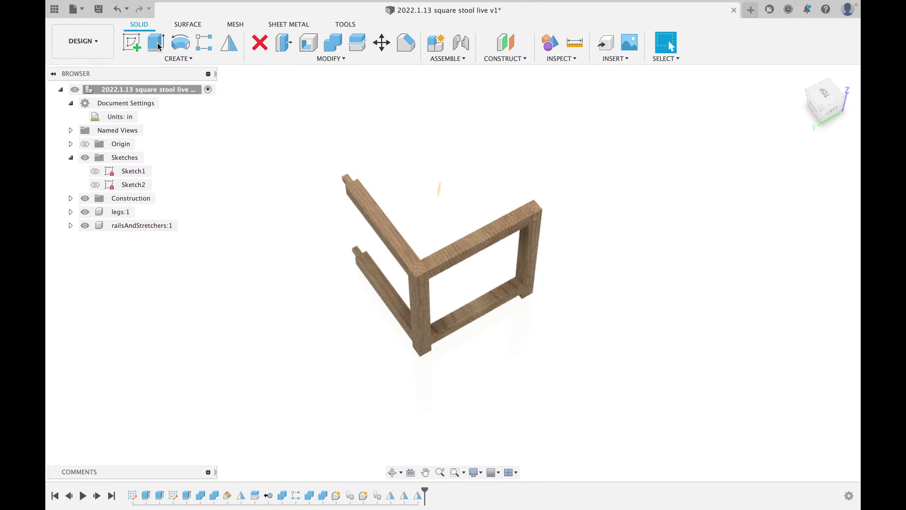
# - Mirror both legs across the YZ origin plane as new bodies to fill the other two corners
pyautogui.click(230, 45)
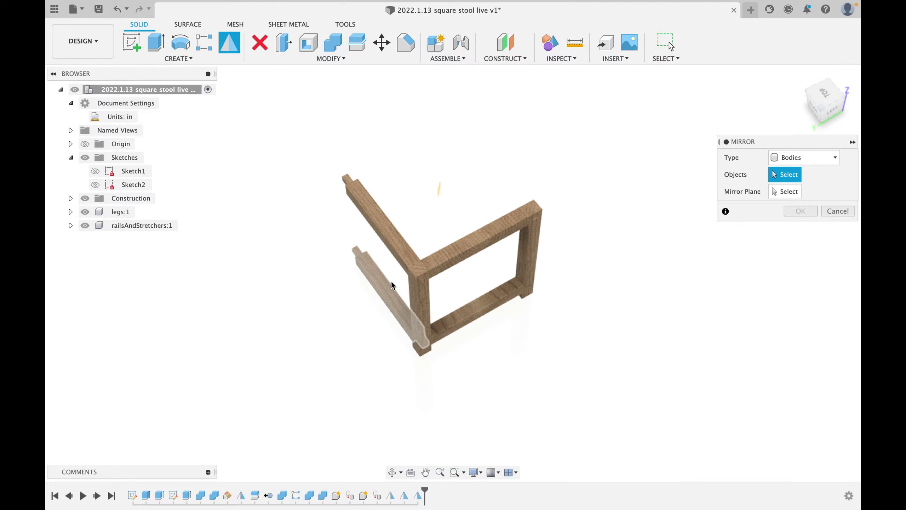
pyautogui.click(419, 309)
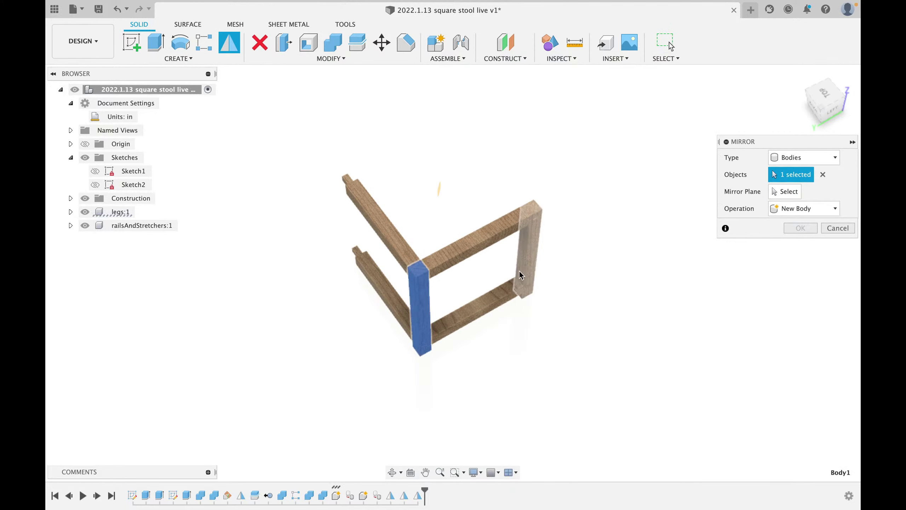
pyautogui.click(523, 264)
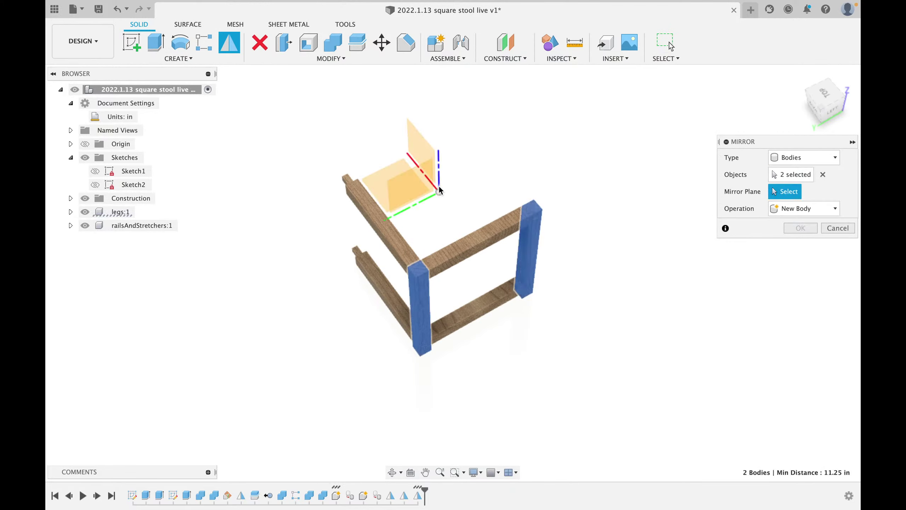
pyautogui.click(411, 186)
pyautogui.click(801, 228)
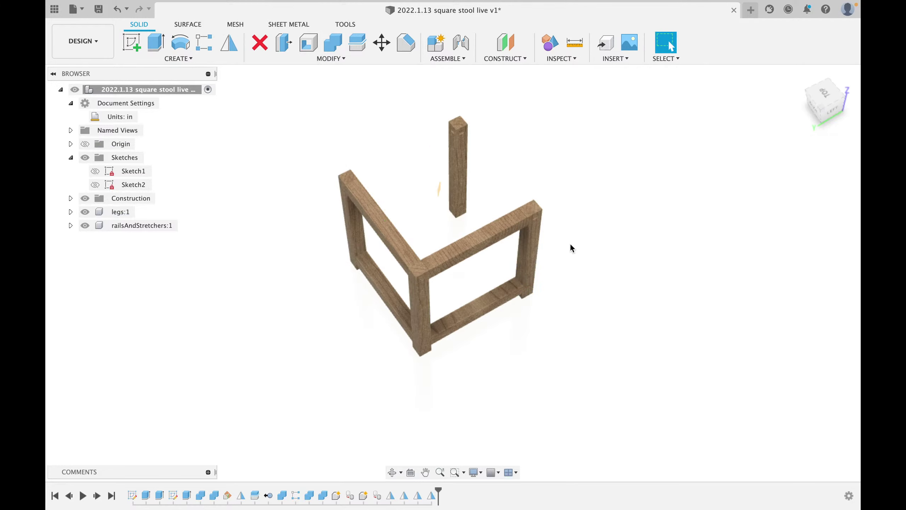
# - Mirror the upper and lower rails running along the X axis across the XZ origin plane as new bodies
pyautogui.rightClick(552, 154)
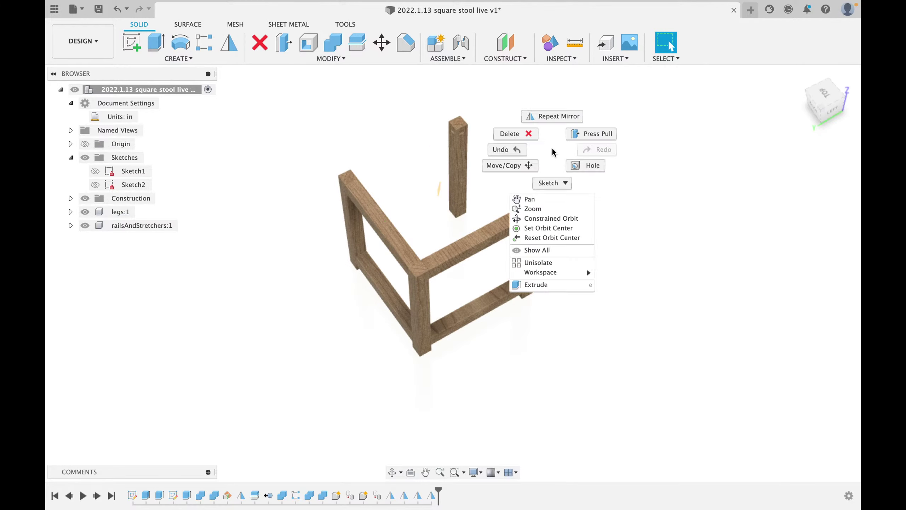
pyautogui.click(549, 128)
pyautogui.click(392, 300)
pyautogui.click(395, 238)
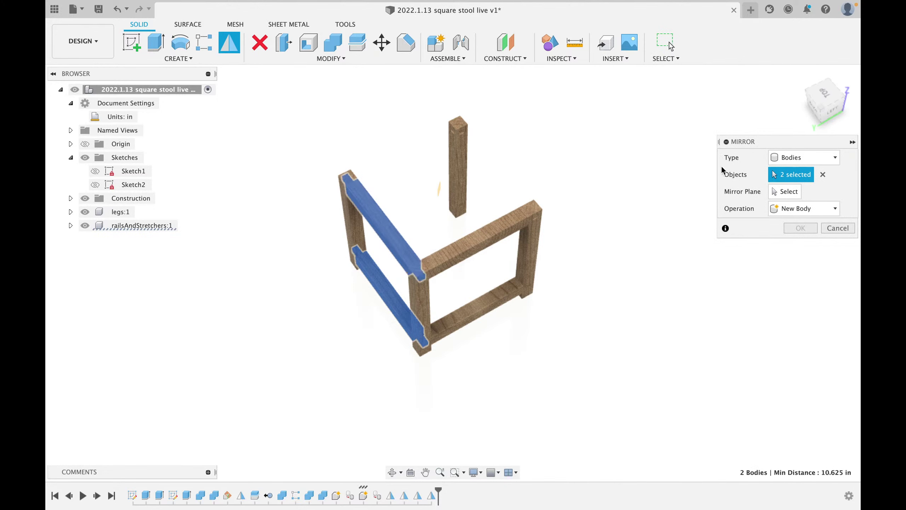
pyautogui.click(787, 192)
pyautogui.click(412, 147)
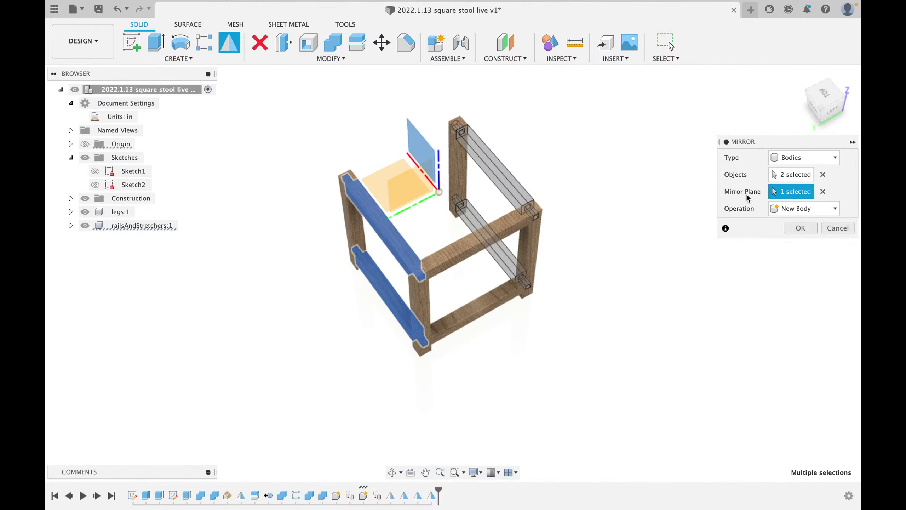
pyautogui.click(801, 228)
# - Mirror the upper and lower rails running along the Y axis across the YZ origin plane as new bodies
pyautogui.rightClick(585, 138)
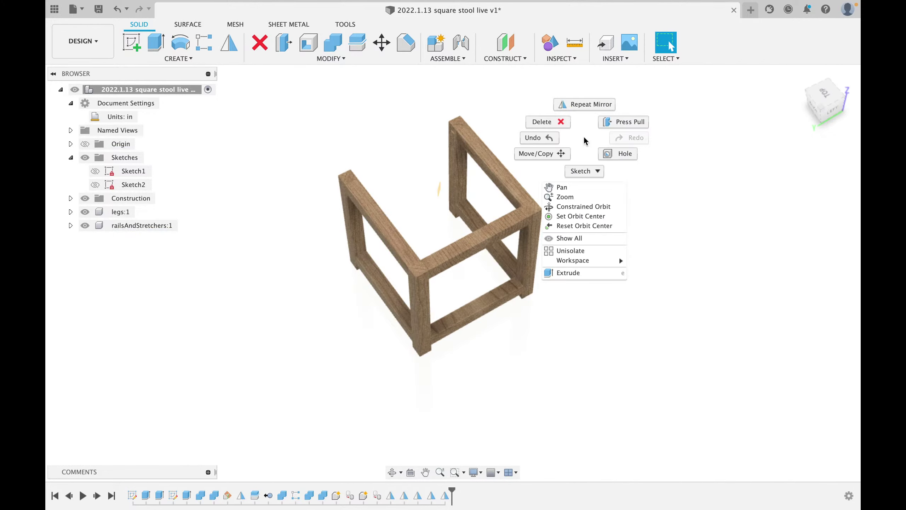
pyautogui.click(585, 106)
pyautogui.click(488, 251)
pyautogui.click(496, 299)
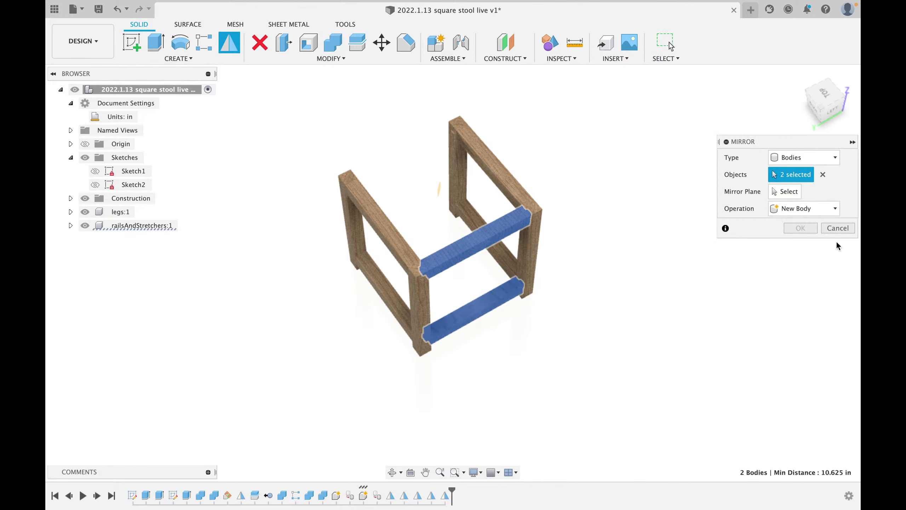
pyautogui.click(786, 191)
pyautogui.click(430, 178)
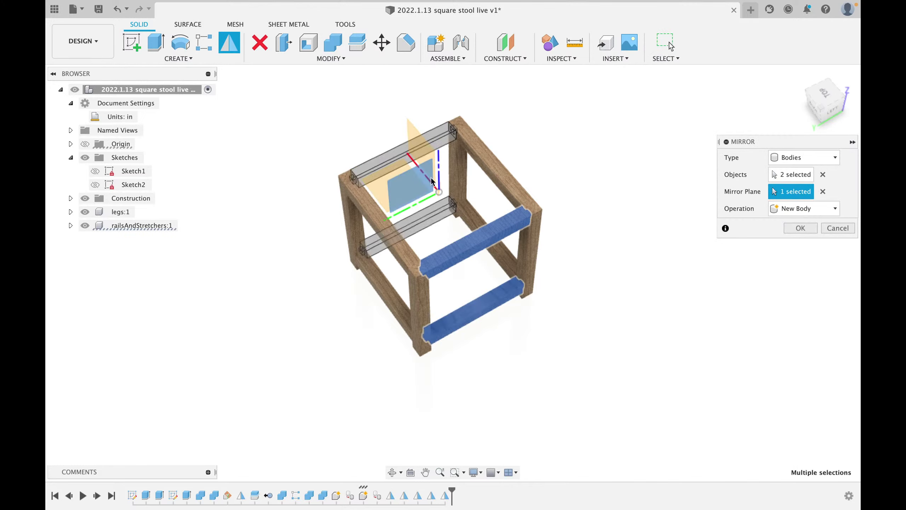
pyautogui.click(794, 227)
pyautogui.keyDown('shift'); pyautogui.moveTo(582, 253); pyautogui.dragTo(587, 288, button='middle'); pyautogui.keyUp('shift')
pyautogui.press('Escape')
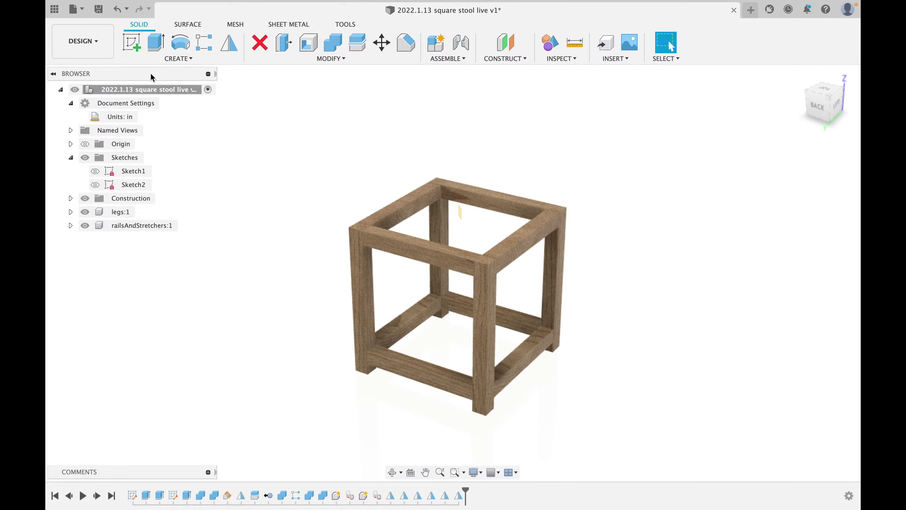
pyautogui.click(158, 47)
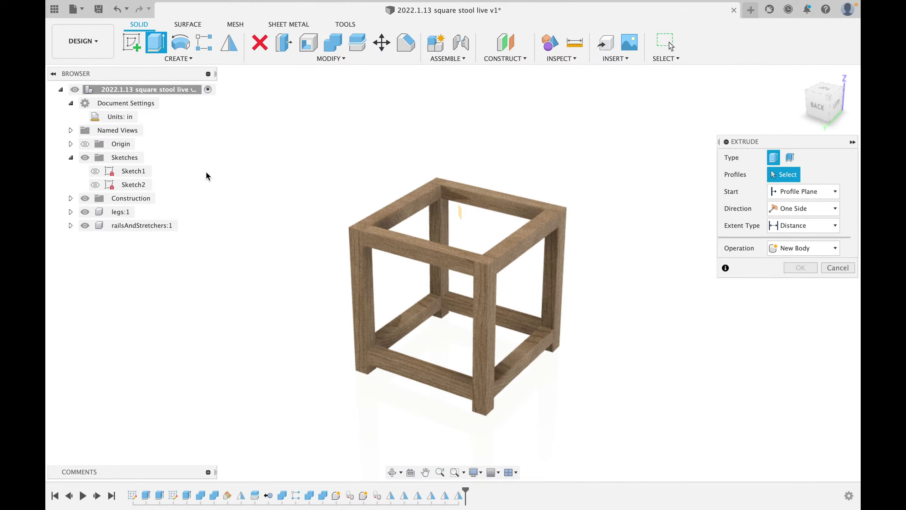
pyautogui.click(95, 172)
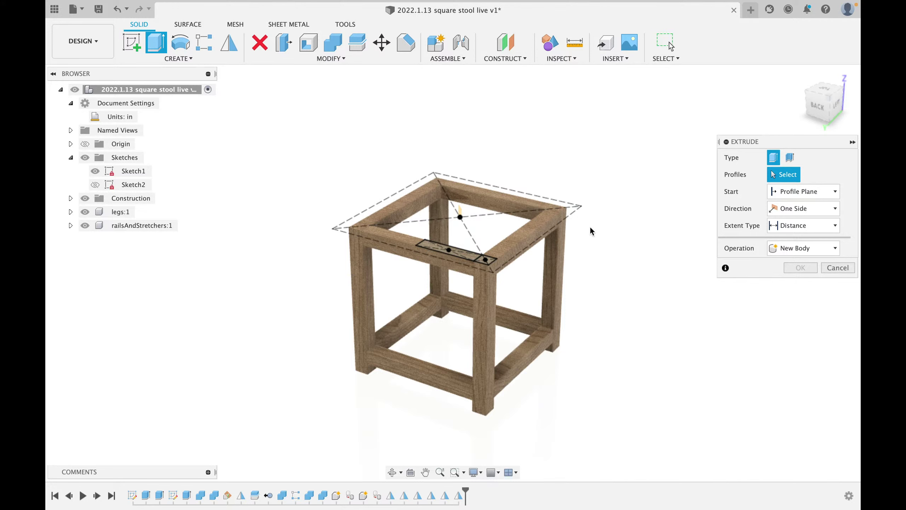
pyautogui.click(839, 267)
# - Edit Sketch1, convert the four edges of the outer square from construction to solid lines, and finish the sketch
pyautogui.rightClick(132, 171)
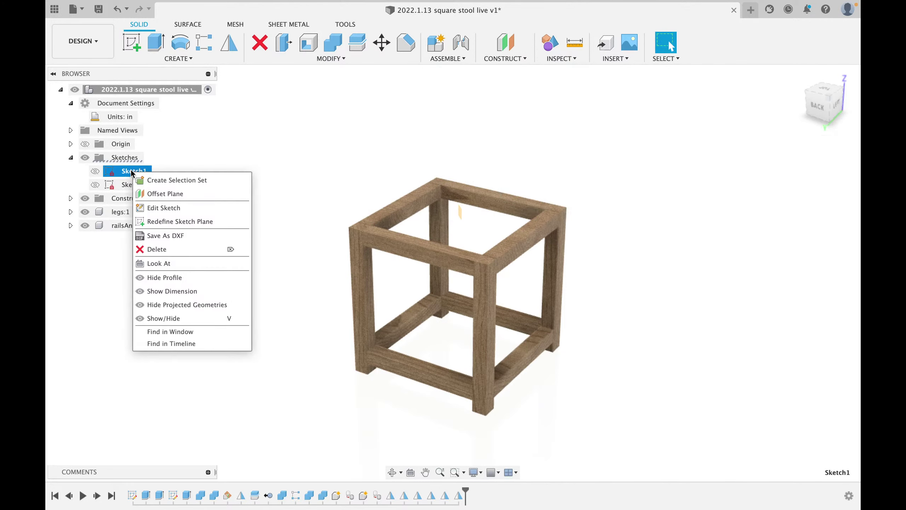
pyautogui.click(183, 207)
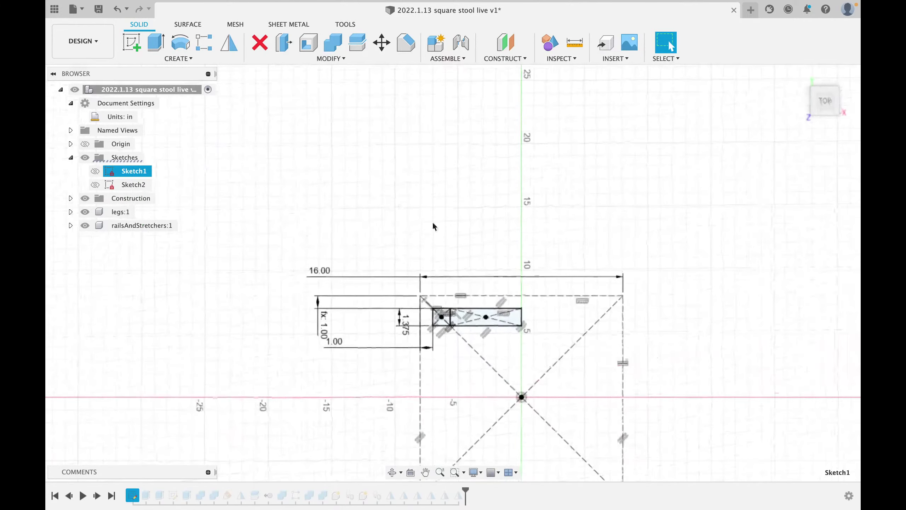
pyautogui.moveTo(489, 357); pyautogui.dragTo(423, 300, button='middle')
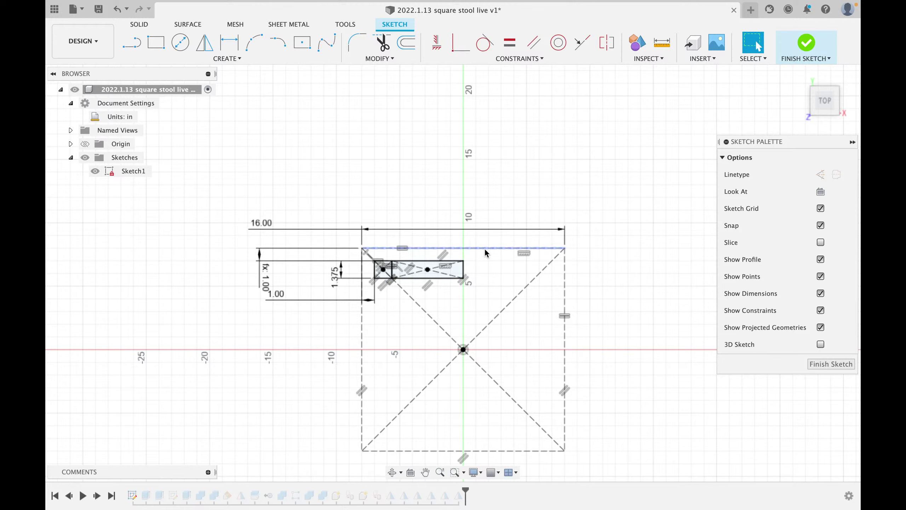
pyautogui.click(506, 249)
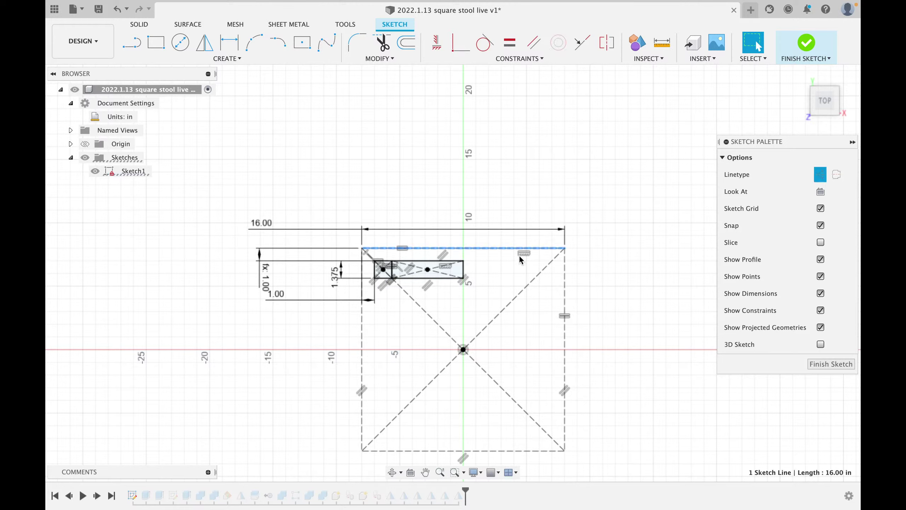
pyautogui.keyDown('shift'); pyautogui.click(565, 298); pyautogui.keyUp('shift')
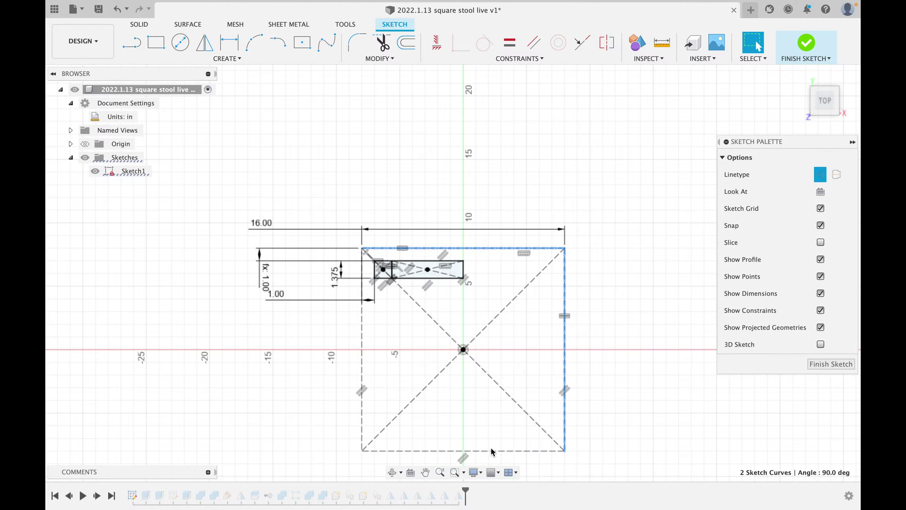
pyautogui.keyDown('shift'); pyautogui.click(487, 451); pyautogui.keyUp('shift')
pyautogui.keyDown('shift'); pyautogui.click(364, 333); pyautogui.keyUp('shift')
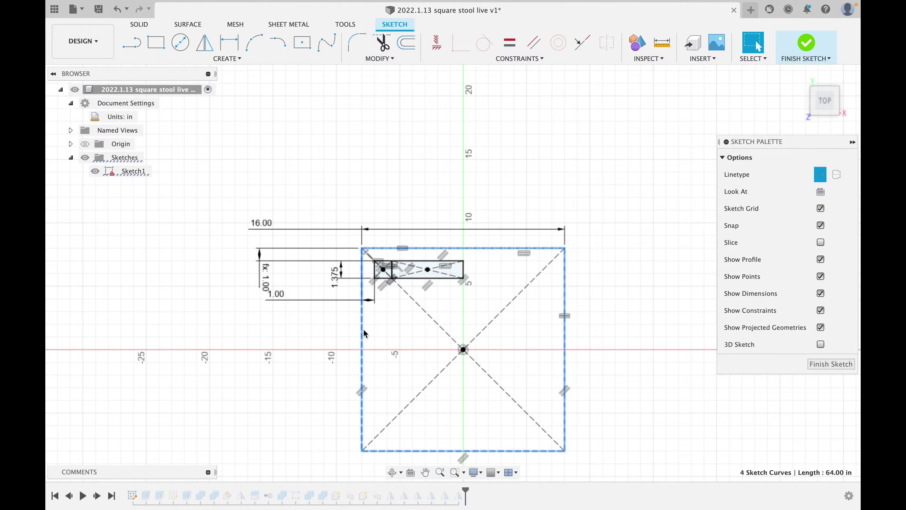
pyautogui.press('x')
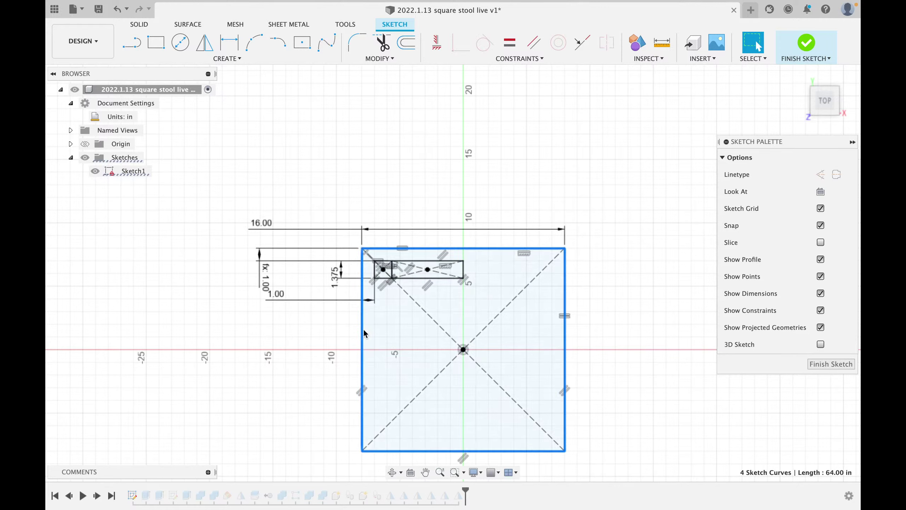
pyautogui.click(613, 304)
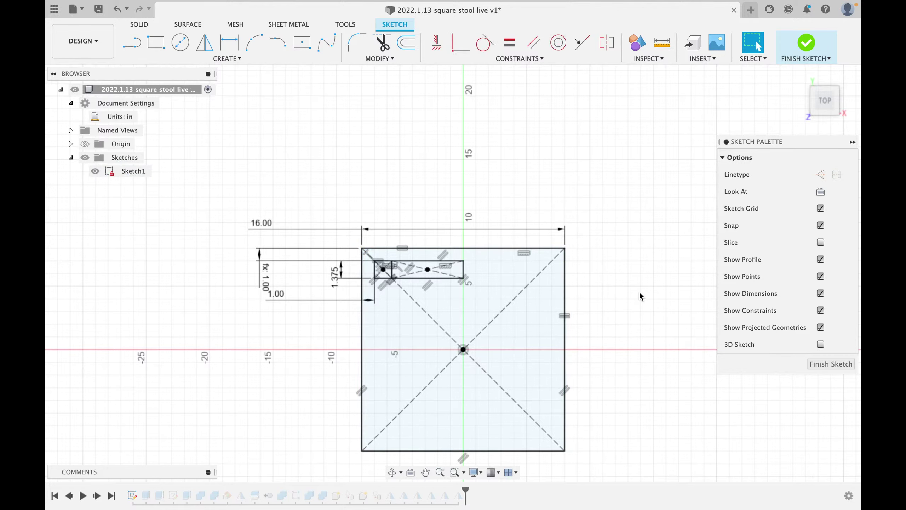
pyautogui.click(831, 364)
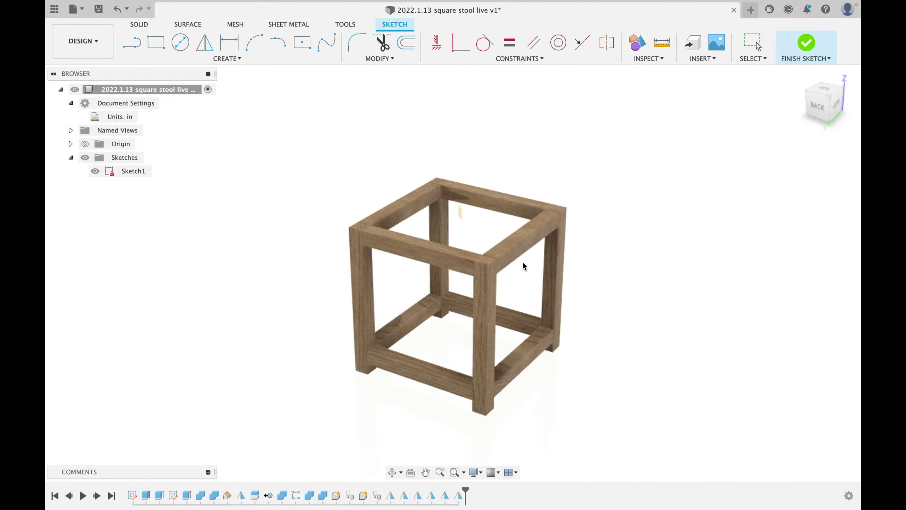
# - Show Sketch1 and select its large square profile plus the small rail and leg profiles inside it for an extrusion
pyautogui.click(155, 43)
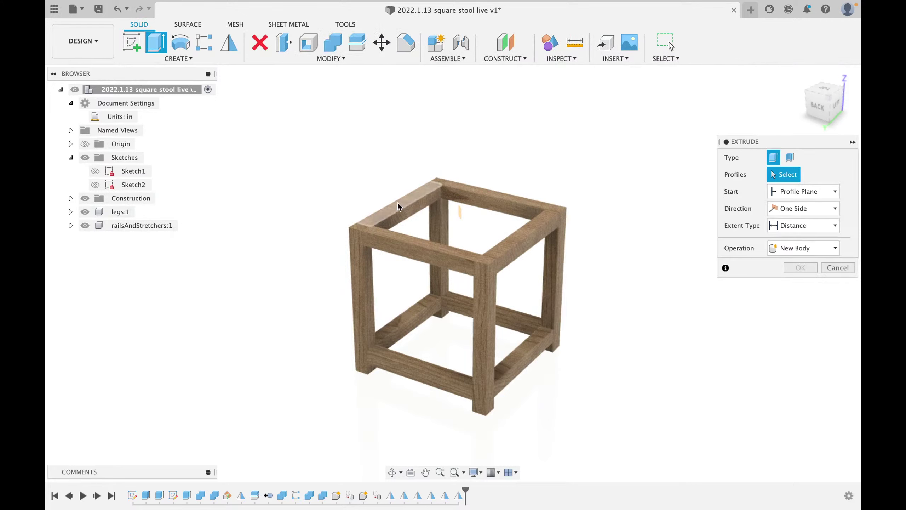
pyautogui.click(94, 172)
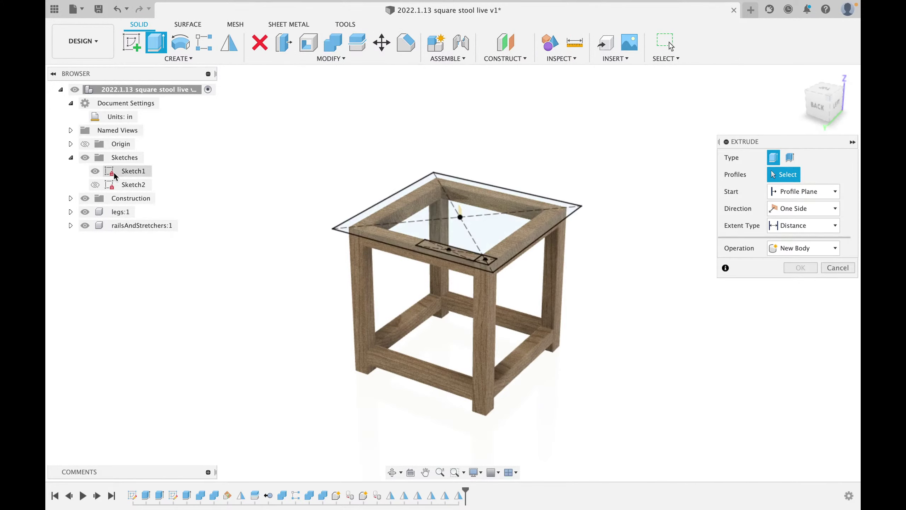
pyautogui.click(396, 234)
pyautogui.click(403, 206)
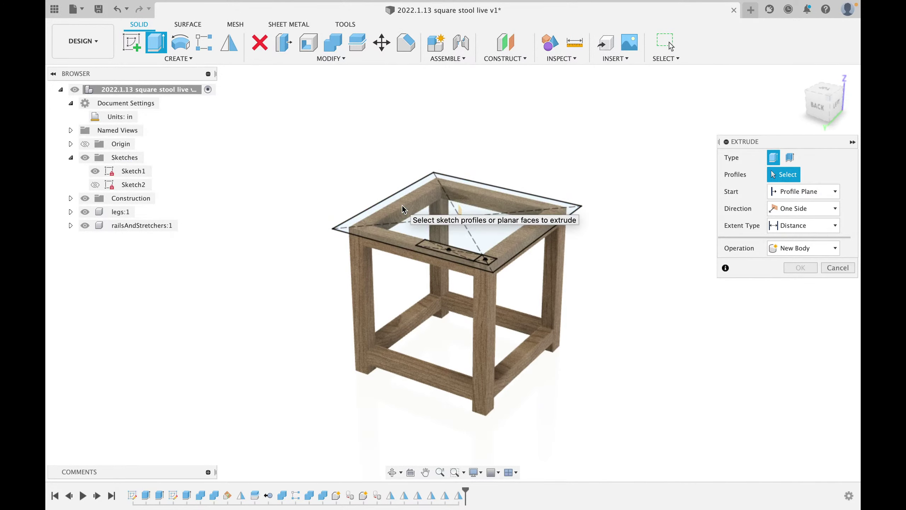
pyautogui.click(417, 214)
pyautogui.scroll(6, 452, 243)
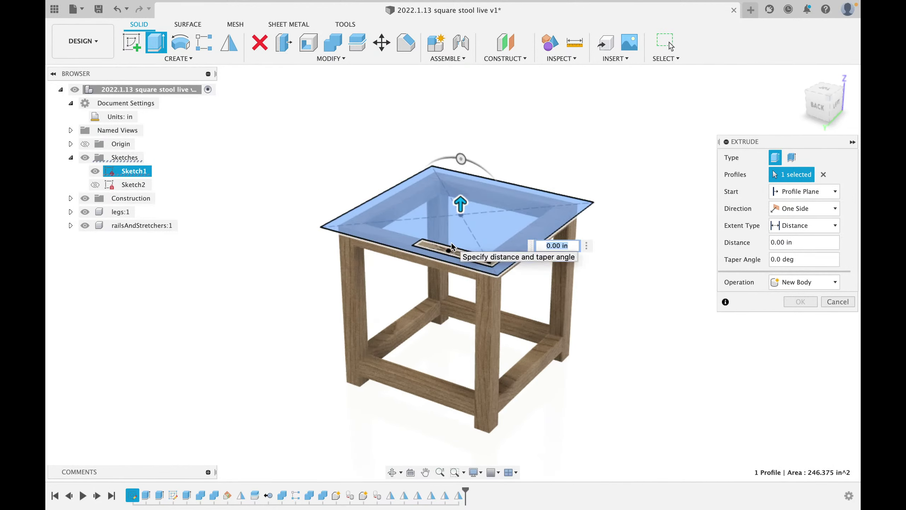
pyautogui.keyDown('shift'); pyautogui.moveTo(451, 242); pyautogui.dragTo(455, 272, button='middle'); pyautogui.keyUp('shift')
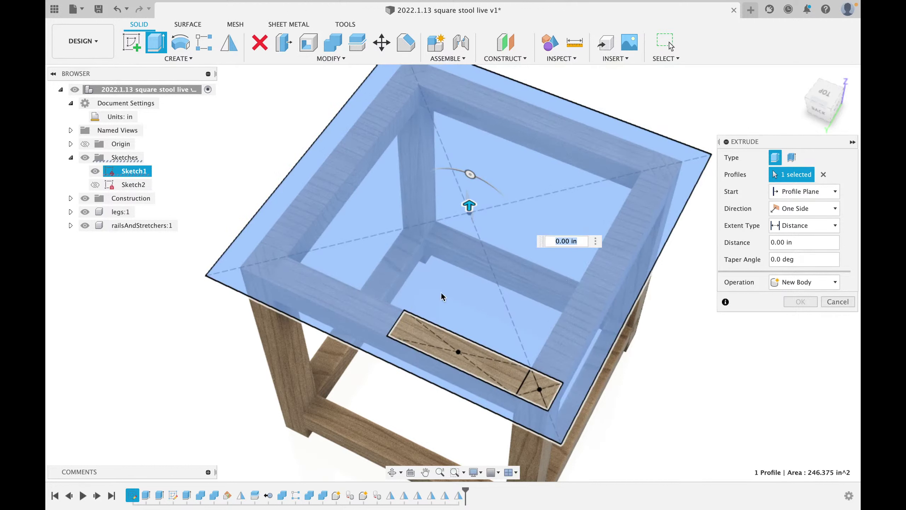
pyautogui.click(509, 348)
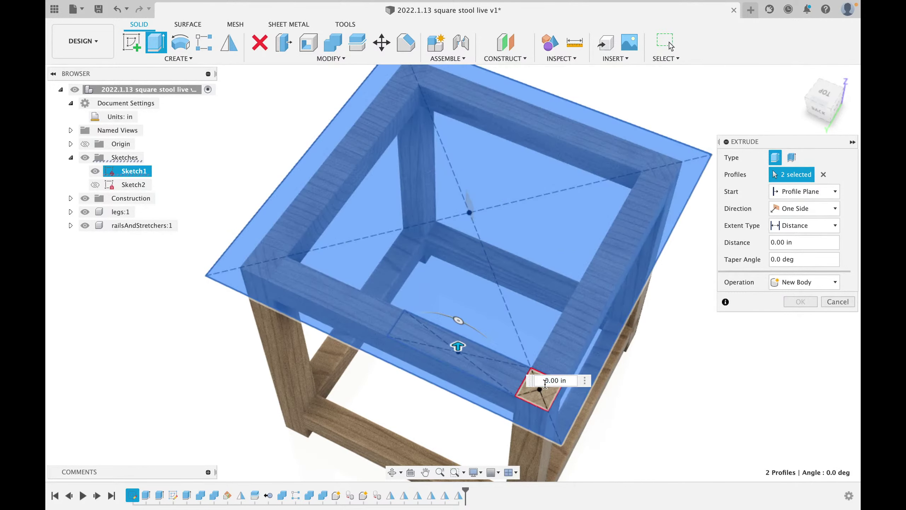
pyautogui.click(544, 389)
pyautogui.scroll(-4, 467, 282)
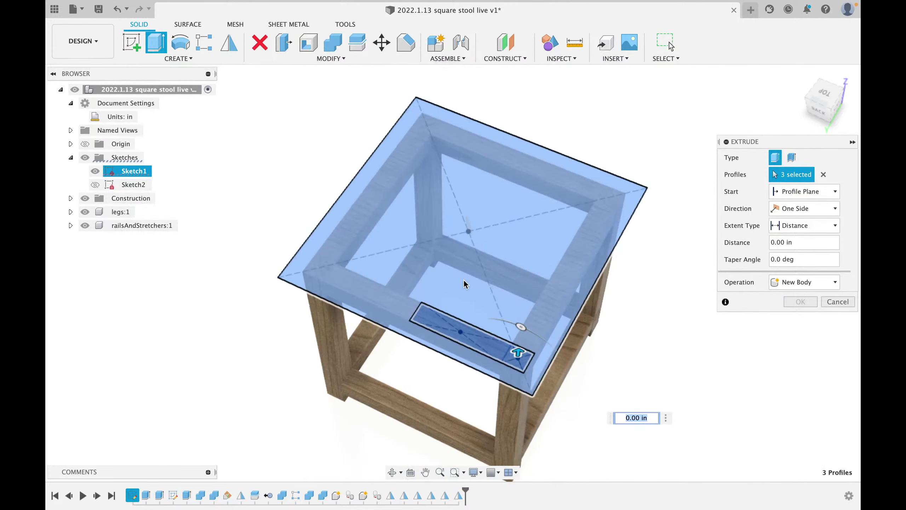
pyautogui.moveTo(466, 282)
pyautogui.keyDown('shift'); pyautogui.mouseDown(button='middle')
pyautogui.moveTo(475, 247)
pyautogui.moveTo(482, 286)
pyautogui.mouseUp(button='middle'); pyautogui.keyUp('shift')
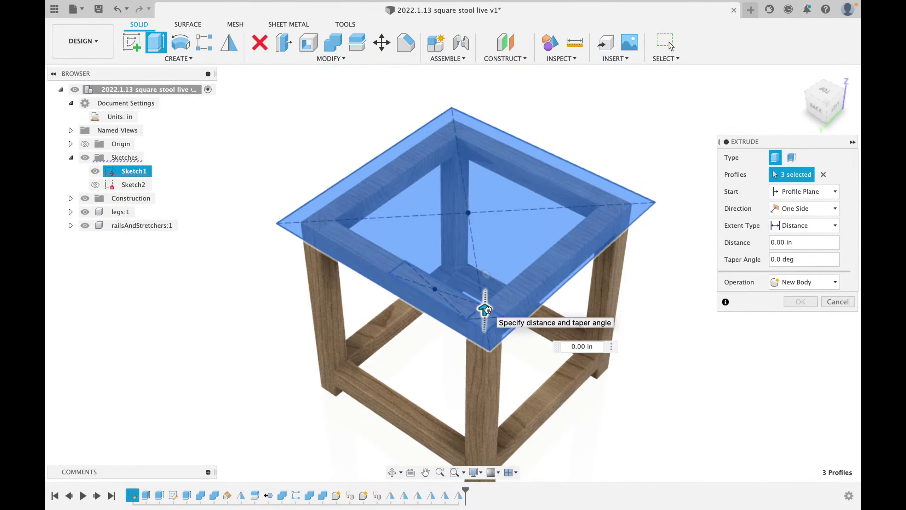
# - Extrude the three selected profiles upward 1.5 in as a new component for the seat
pyautogui.moveTo(488, 306); pyautogui.dragTo(488, 293)
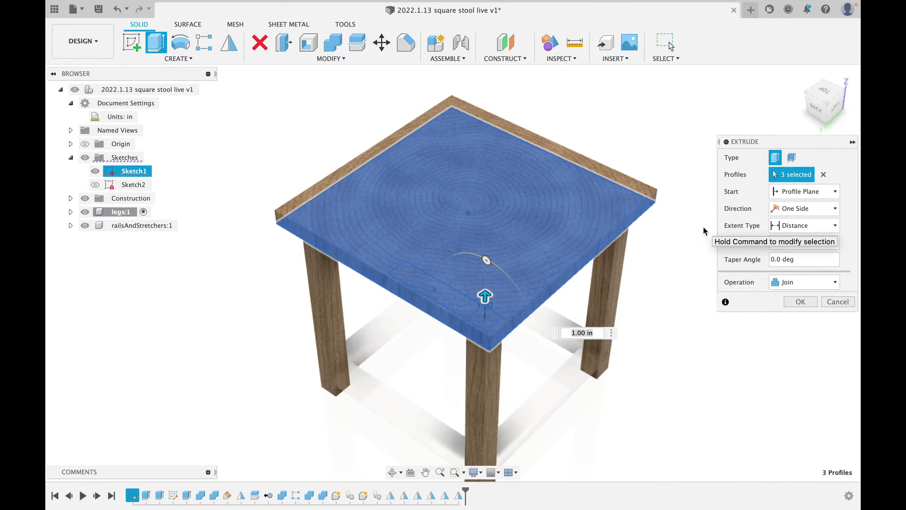
pyautogui.write('1.5')
pyautogui.click(824, 282)
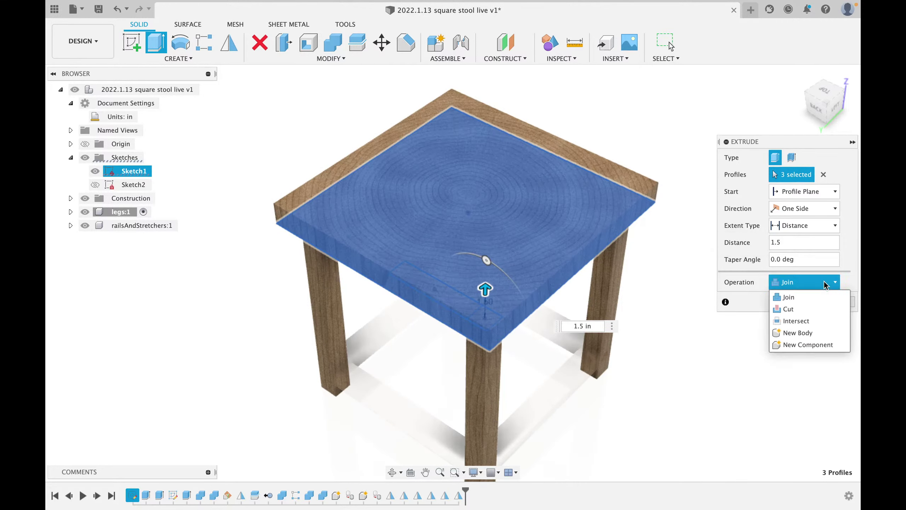
pyautogui.click(798, 344)
pyautogui.click(800, 301)
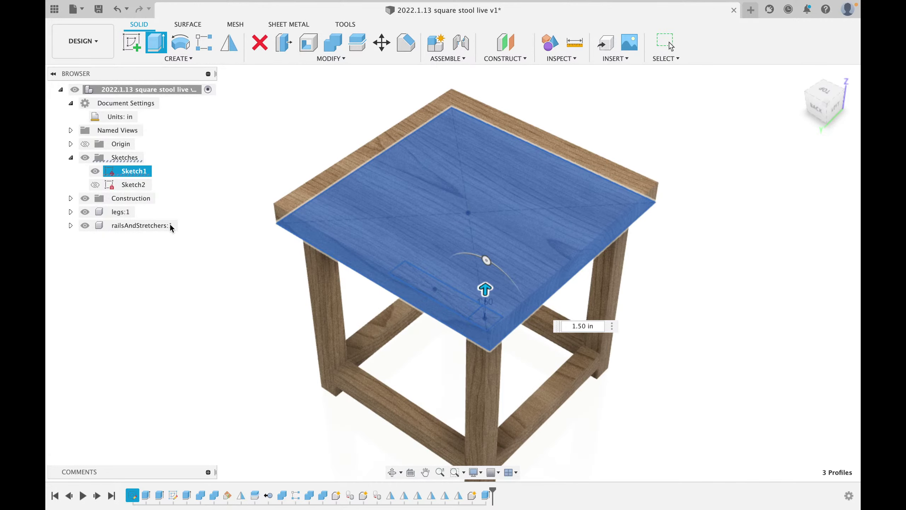
# - Rename the new seat component "top" and hide Sketch1
pyautogui.click(135, 239)
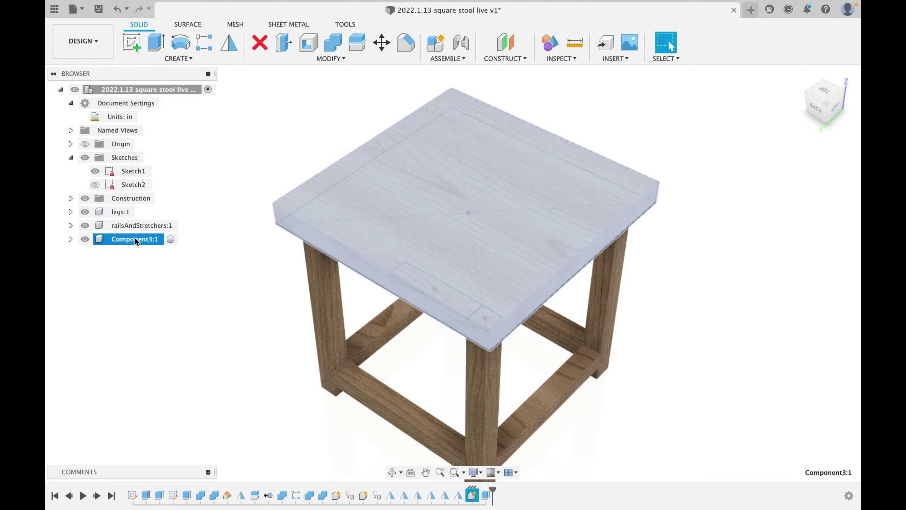
pyautogui.doubleClick(139, 241)
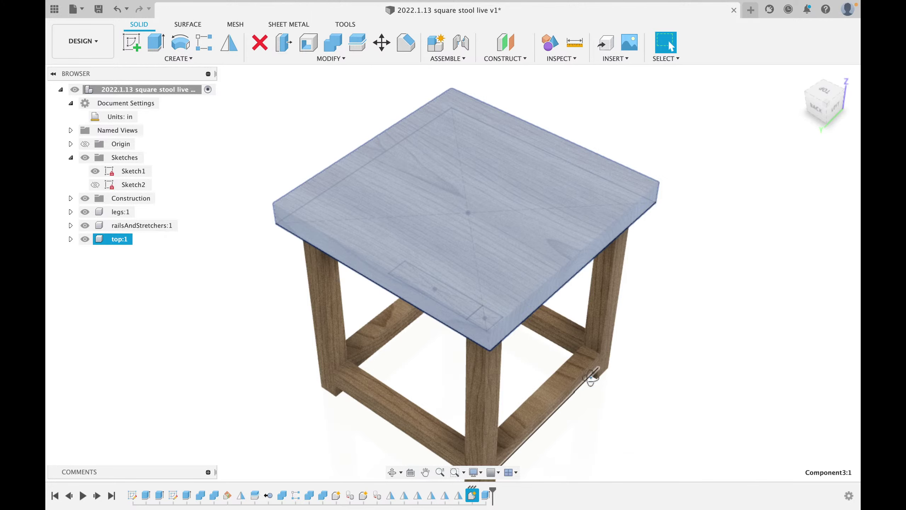
pyautogui.keyDown('shift'); pyautogui.moveTo(590, 378); pyautogui.dragTo(540, 331, button='middle'); pyautogui.keyUp('shift')
pyautogui.click(694, 318)
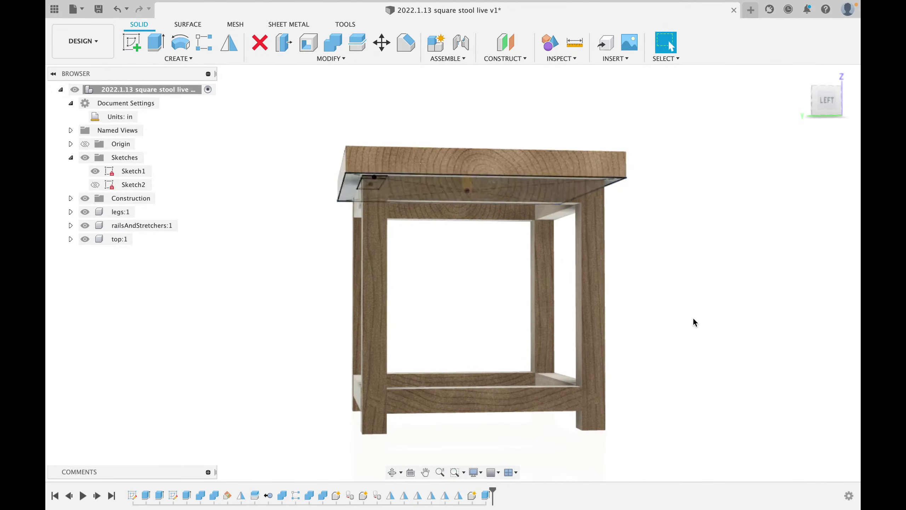
pyautogui.keyDown('shift'); pyautogui.moveTo(666, 296); pyautogui.dragTo(577, 285, button='middle'); pyautogui.keyUp('shift')
pyautogui.click(95, 171)
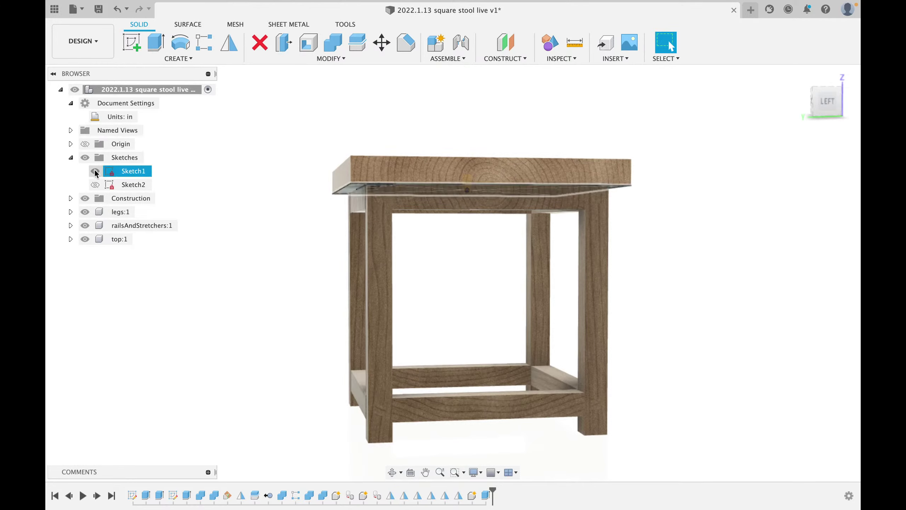
pyautogui.moveTo(683, 241)
pyautogui.keyDown('shift'); pyautogui.mouseDown(button='middle')
pyautogui.moveTo(741, 259)
pyautogui.moveTo(672, 278)
pyautogui.moveTo(653, 253)
pyautogui.moveTo(670, 223)
pyautogui.moveTo(706, 265)
pyautogui.moveTo(722, 265)
pyautogui.moveTo(725, 257)
pyautogui.moveTo(656, 263)
pyautogui.moveTo(712, 259)
pyautogui.mouseUp(button='middle'); pyautogui.keyUp('shift')
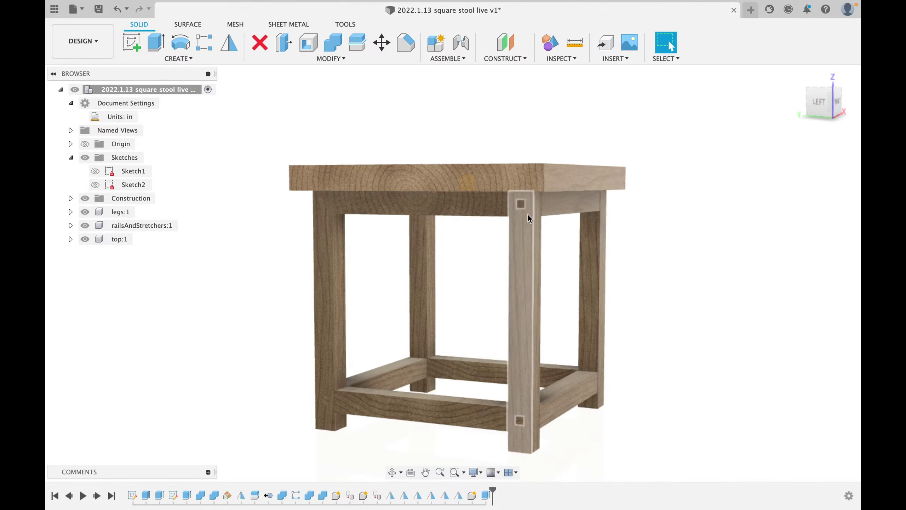
# - Chamfer the four lower edges of the seat top with an equal distance of 1/8 in
pyautogui.moveTo(656, 211)
pyautogui.keyDown('shift'); pyautogui.mouseDown(button='middle')
pyautogui.moveTo(630, 197)
pyautogui.moveTo(628, 180)
pyautogui.moveTo(649, 217)
pyautogui.mouseUp(button='middle'); pyautogui.keyUp('shift')
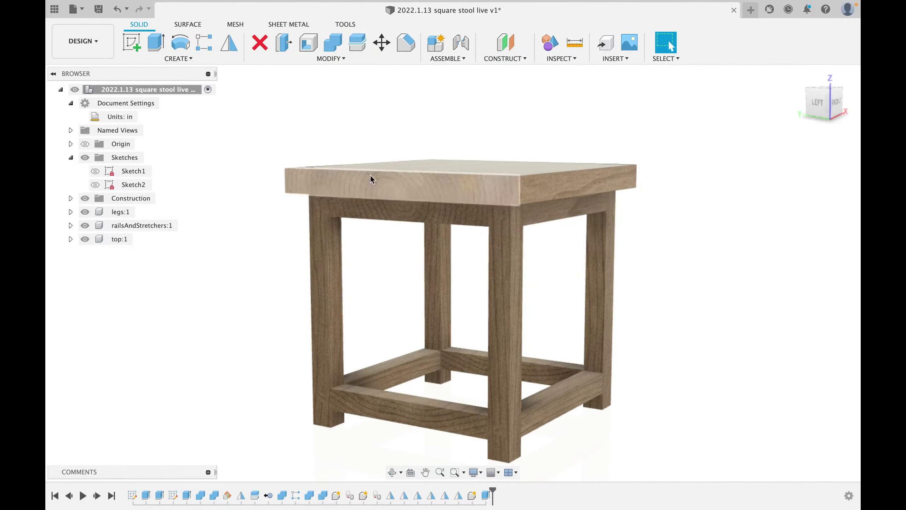
pyautogui.click(400, 51)
pyautogui.click(441, 202)
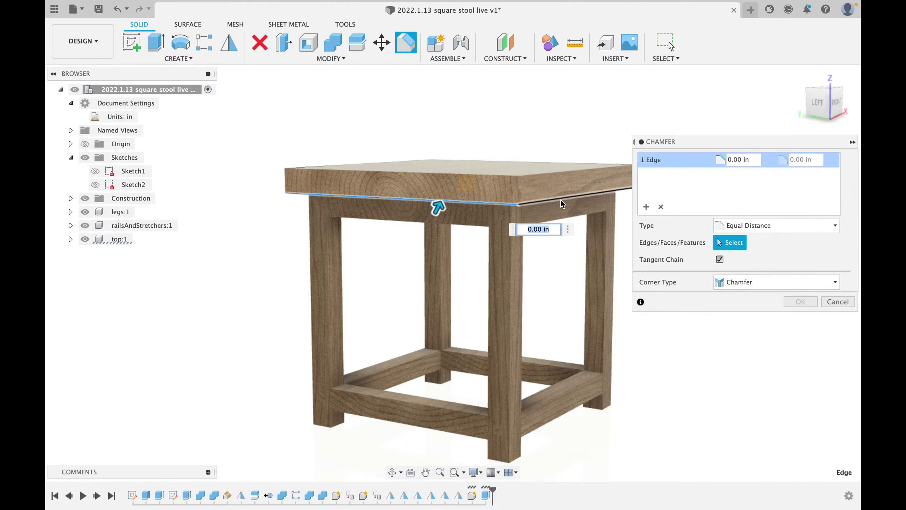
pyautogui.click(563, 203)
pyautogui.keyDown('shift'); pyautogui.moveTo(571, 202); pyautogui.dragTo(462, 196, button='middle'); pyautogui.keyUp('shift')
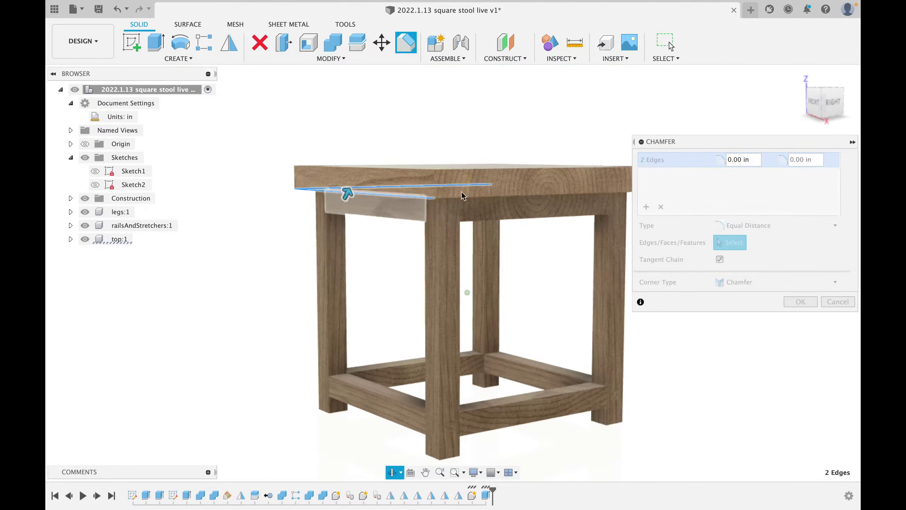
pyautogui.click(500, 194)
pyautogui.click(607, 208)
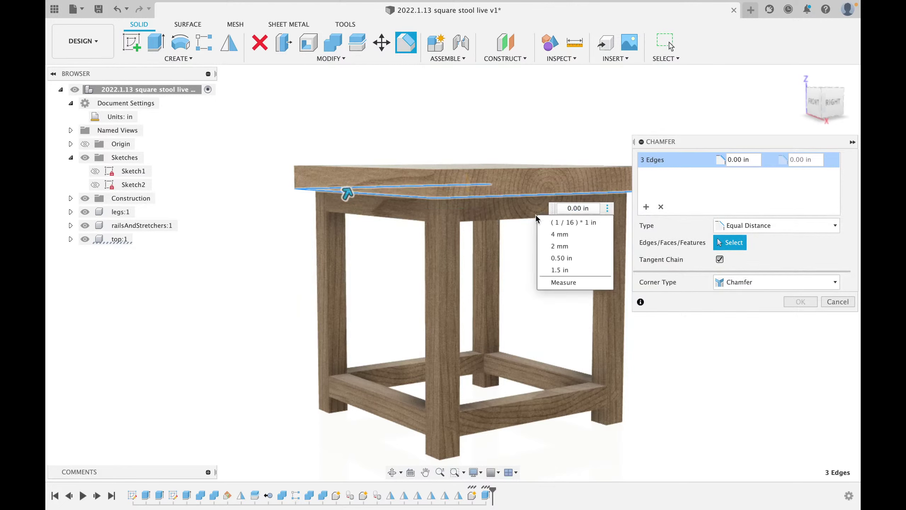
pyautogui.click(528, 210)
pyautogui.keyDown('shift'); pyautogui.moveTo(558, 172); pyautogui.dragTo(481, 175, button='middle'); pyautogui.keyUp('shift')
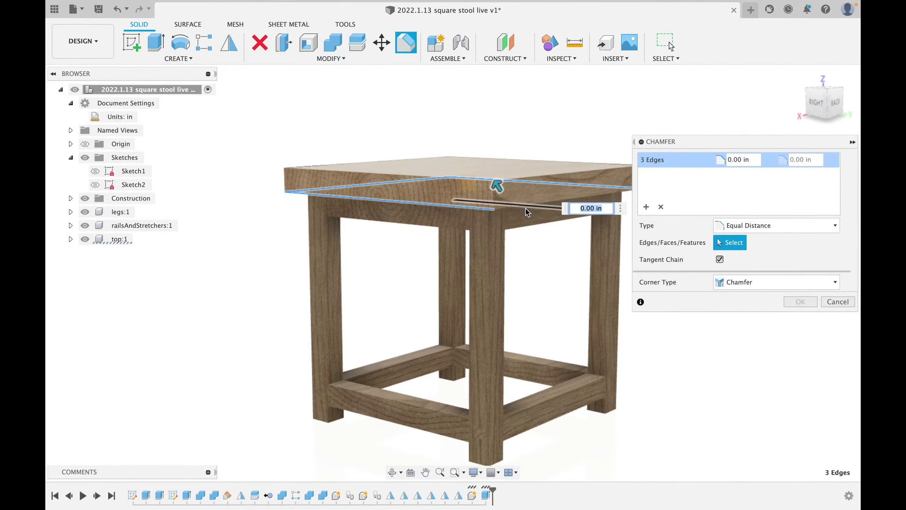
pyautogui.click(525, 209)
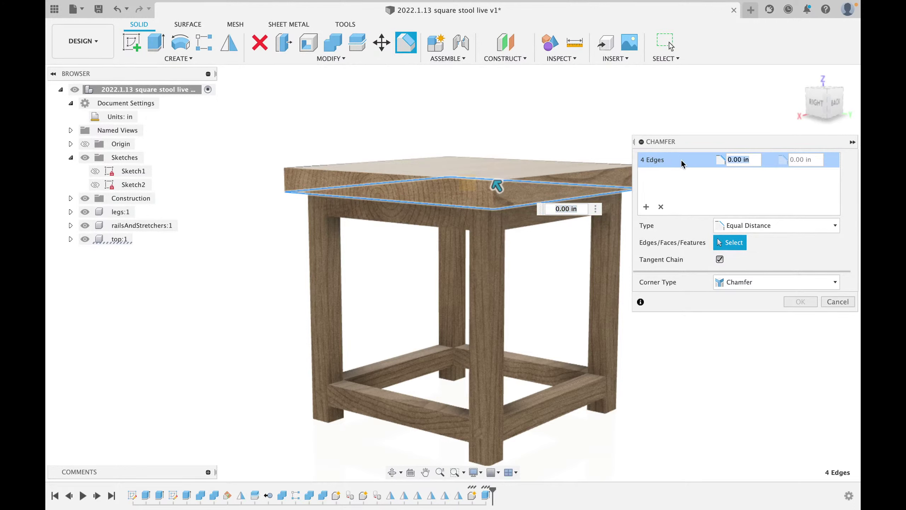
pyautogui.write('1/8')
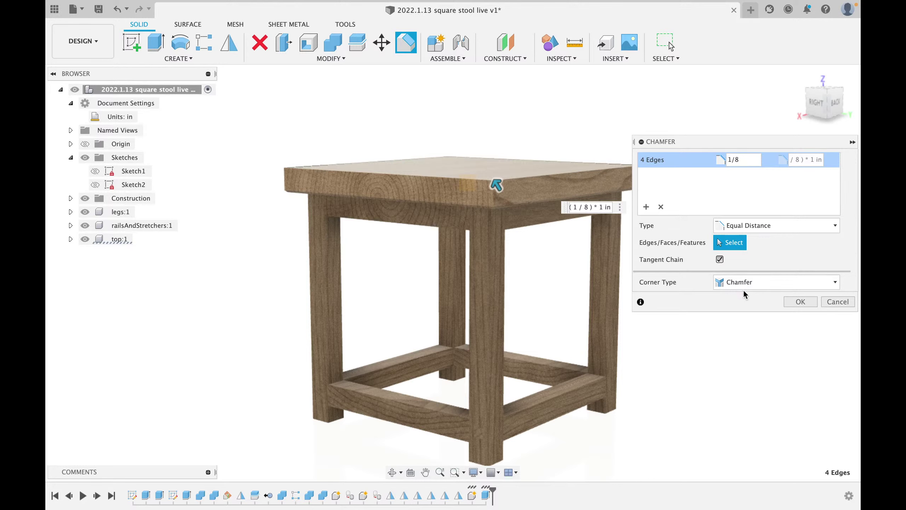
pyautogui.click(801, 302)
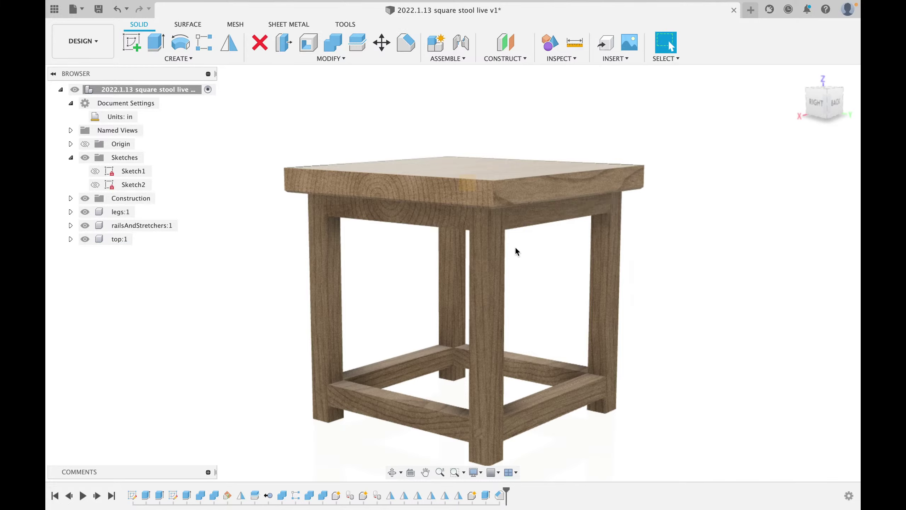
# - Edit the chamfer feature to enlarge the chamfer along the seat top's lower edges
pyautogui.keyDown('shift'); pyautogui.moveTo(515, 247); pyautogui.dragTo(454, 305, button='middle'); pyautogui.keyUp('shift')
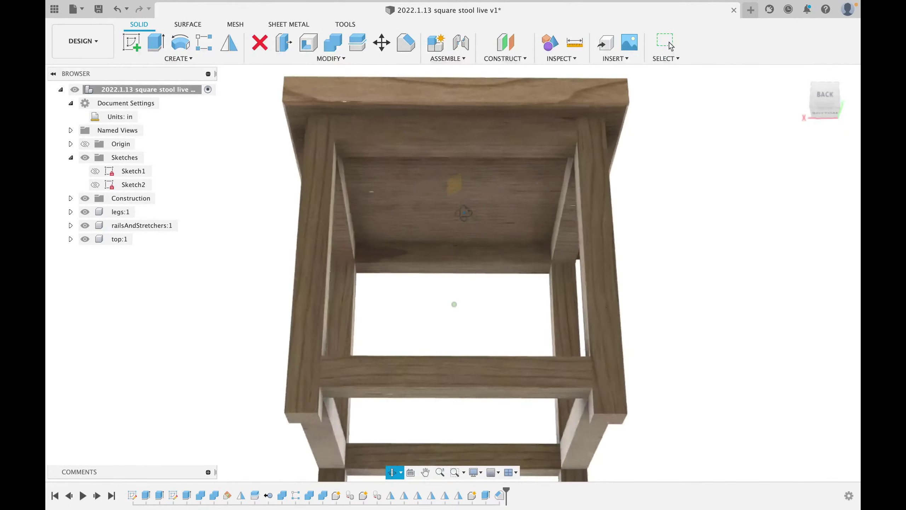
pyautogui.keyDown('shift'); pyautogui.moveTo(464, 213); pyautogui.dragTo(615, 232, button='middle'); pyautogui.keyUp('shift')
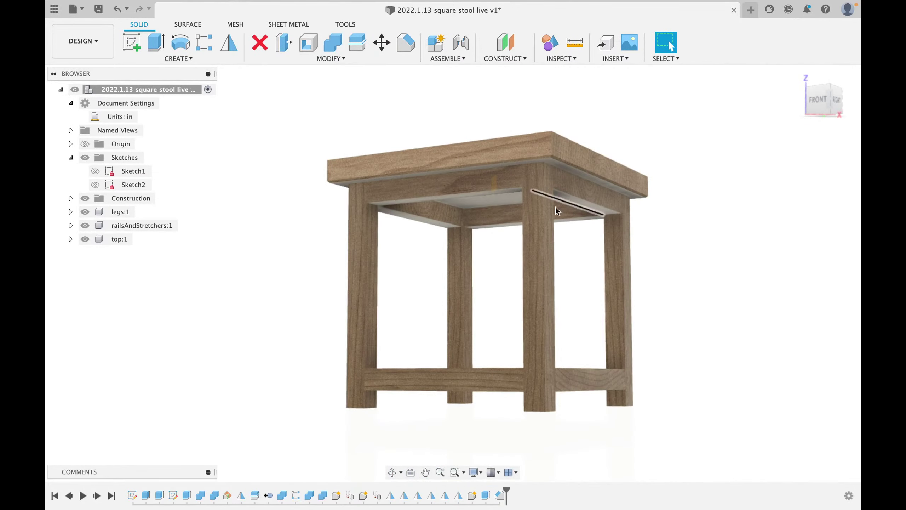
pyautogui.rightClick(502, 503)
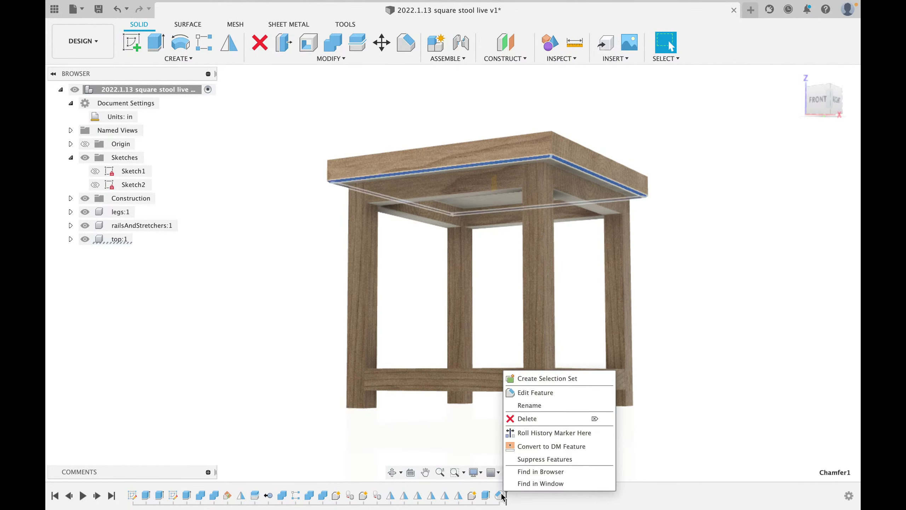
pyautogui.click(528, 393)
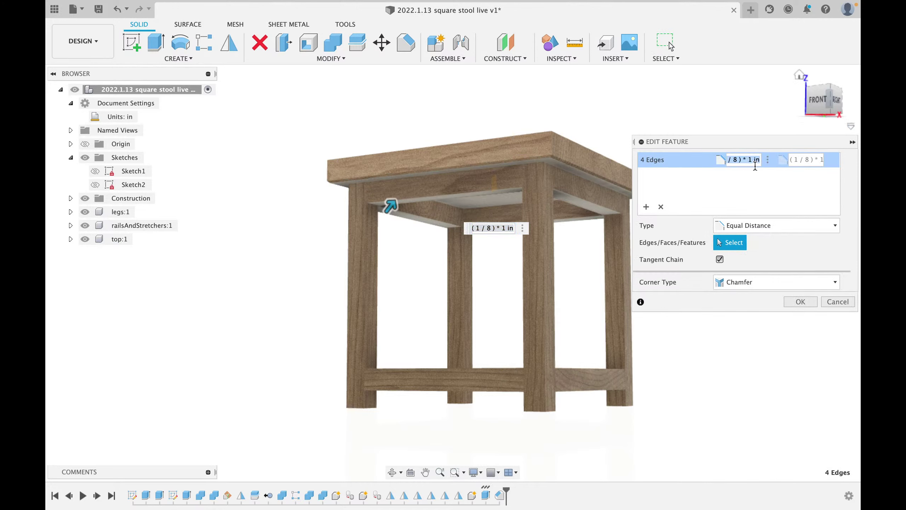
pyautogui.press('Return')
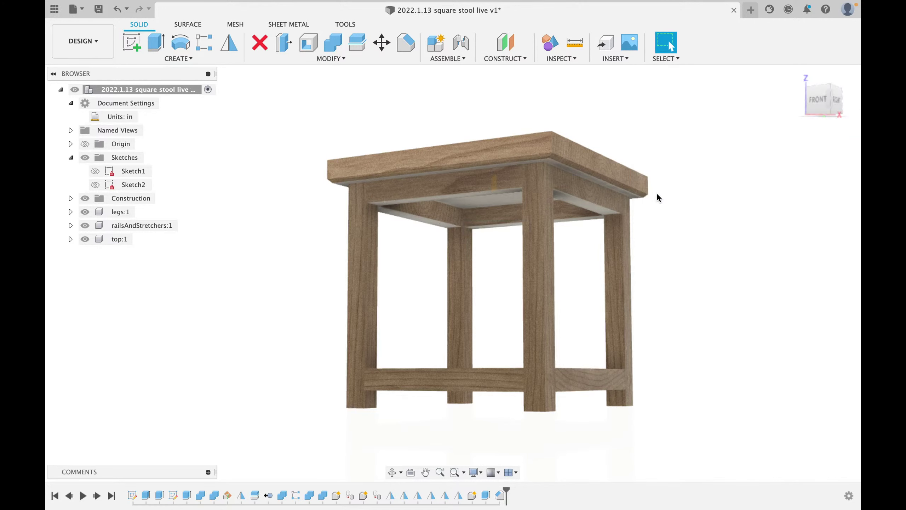
# - Examine the seat top's chamfered lower edges and the stool frame from several sides
pyautogui.keyDown('shift'); pyautogui.moveTo(658, 195); pyautogui.dragTo(556, 233, button='middle'); pyautogui.keyUp('shift')
pyautogui.scroll(3, 523, 222)
pyautogui.scroll(-4, 524, 221)
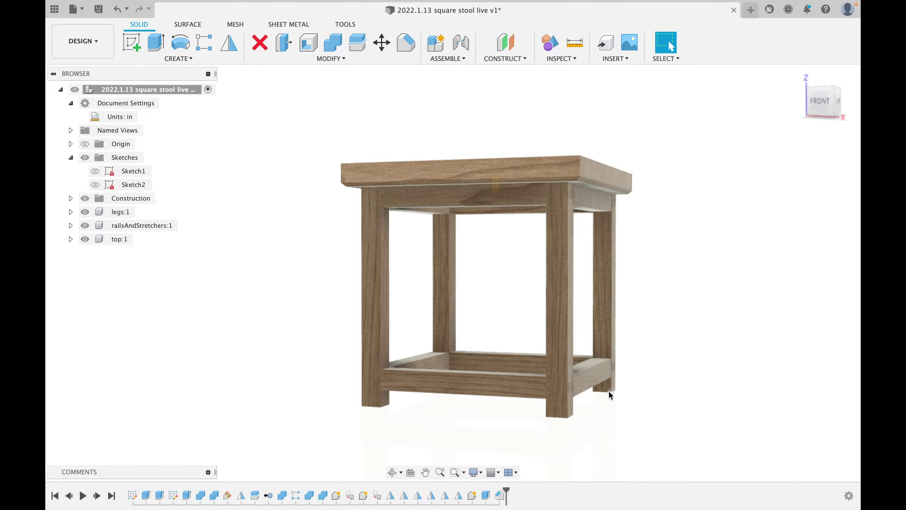
pyautogui.scroll(5, 597, 304)
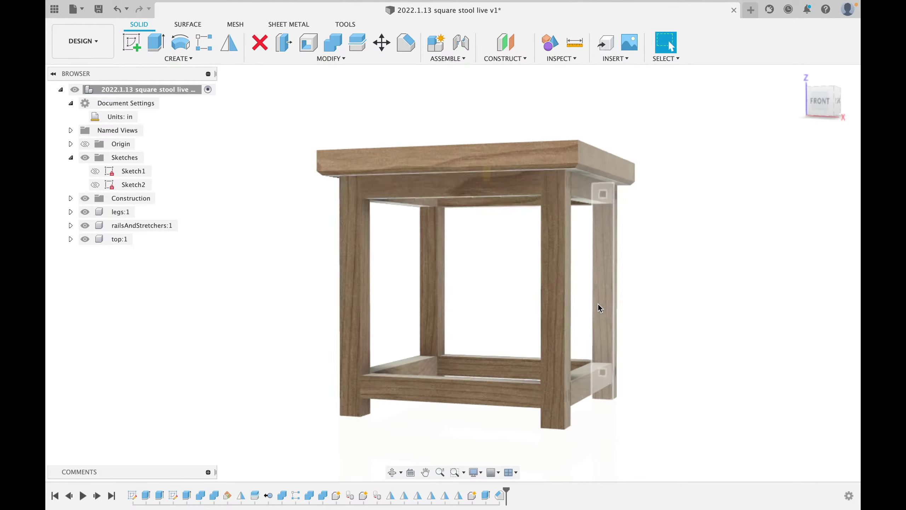
pyautogui.keyDown('shift'); pyautogui.moveTo(598, 304); pyautogui.dragTo(533, 313, button='middle'); pyautogui.keyUp('shift')
pyautogui.scroll(3, 422, 198)
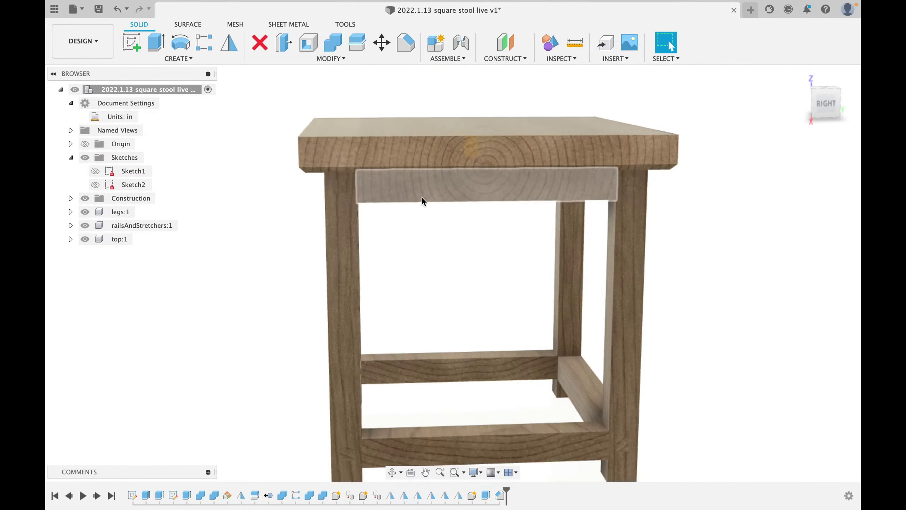
pyautogui.keyDown('shift'); pyautogui.moveTo(439, 197); pyautogui.dragTo(669, 41, button='middle'); pyautogui.keyUp('shift')
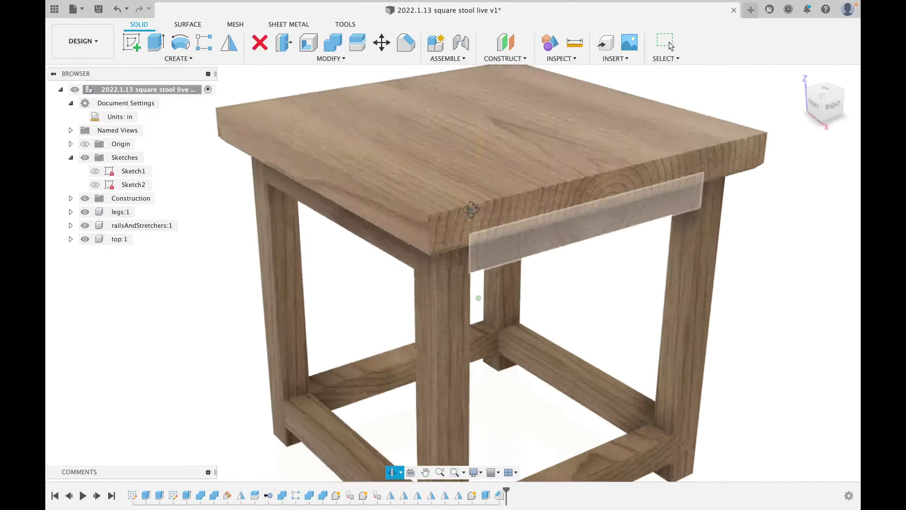
pyautogui.moveTo(473, 202)
pyautogui.keyDown('shift'); pyautogui.mouseDown(button='middle')
pyautogui.moveTo(499, 152)
pyautogui.moveTo(470, 197)
pyautogui.mouseUp(button='middle'); pyautogui.keyUp('shift')
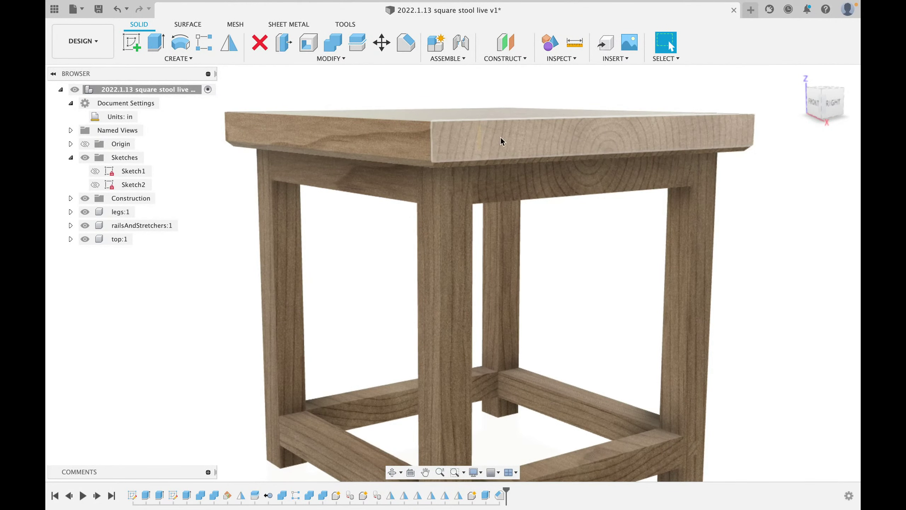
pyautogui.click(586, 187)
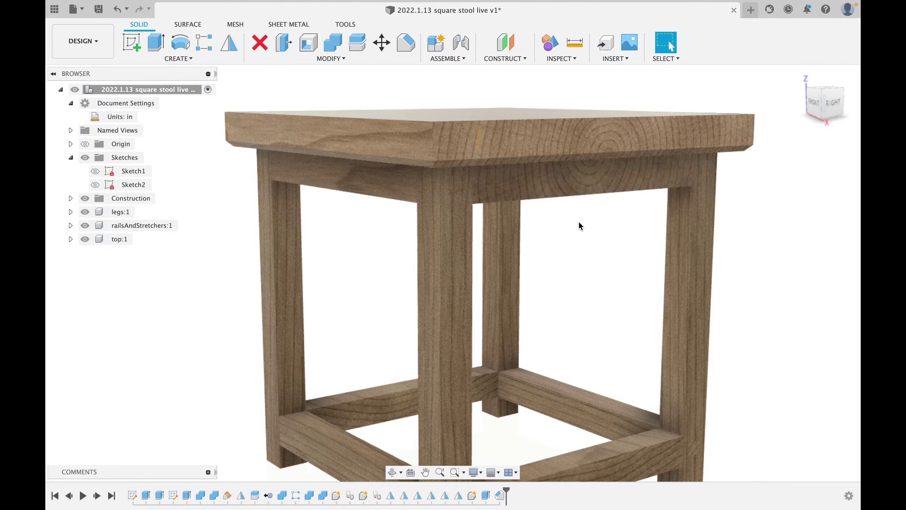
# - Rotate the wood texture of the right-hand upper rail to a 90 deg Y angle with Texture Map Controls
pyautogui.rightClick(571, 189)
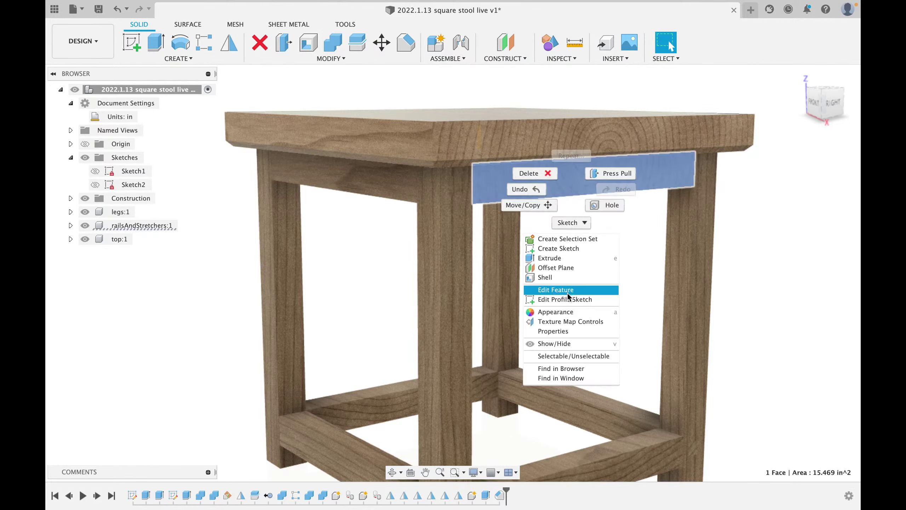
pyautogui.click(561, 322)
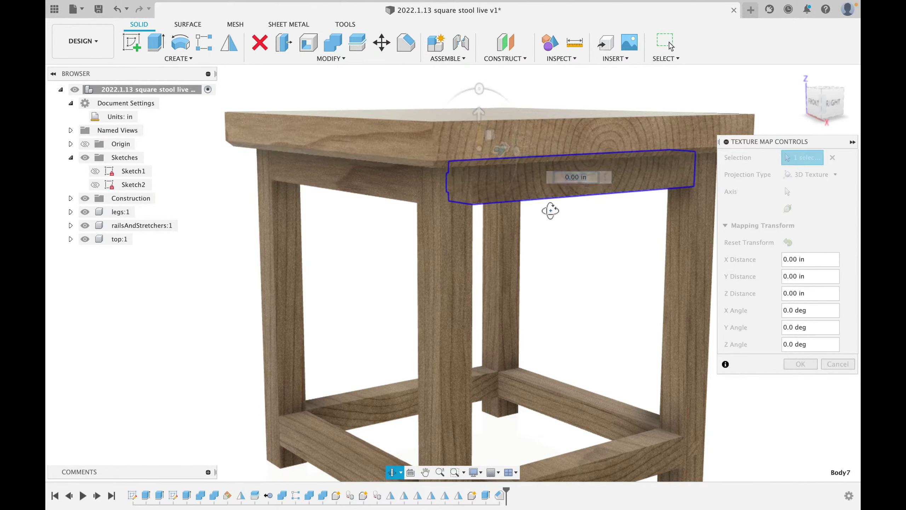
pyautogui.keyDown('shift'); pyautogui.moveTo(546, 209); pyautogui.dragTo(531, 156, button='middle'); pyautogui.keyUp('shift')
pyautogui.moveTo(540, 153); pyautogui.dragTo(482, 217)
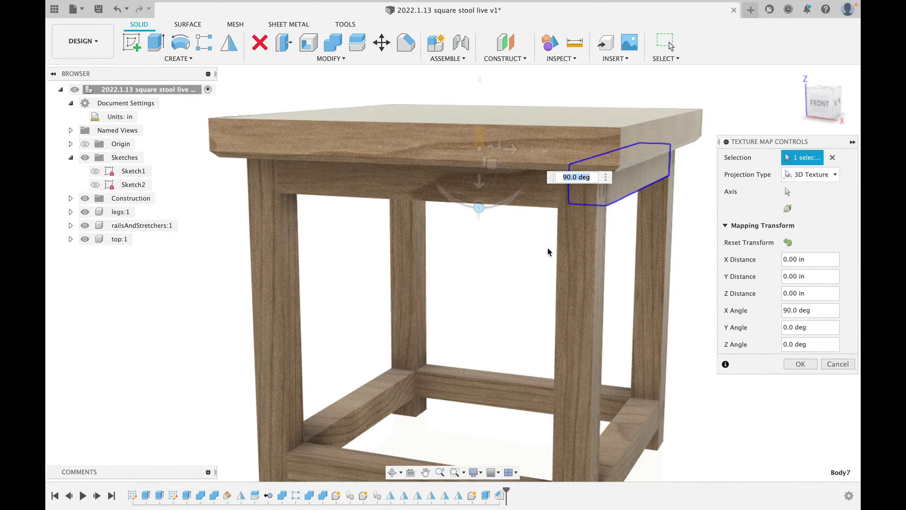
pyautogui.keyDown('shift'); pyautogui.moveTo(548, 253); pyautogui.dragTo(490, 252, button='middle'); pyautogui.keyUp('shift')
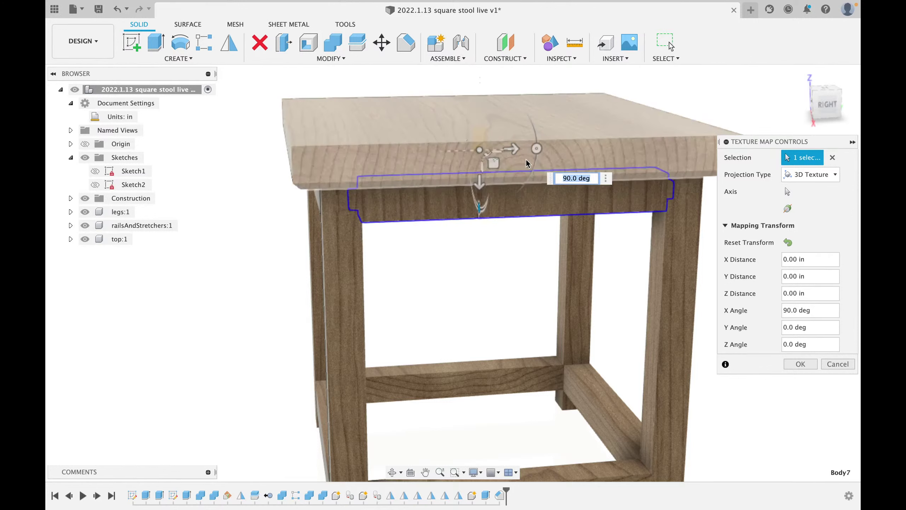
pyautogui.moveTo(536, 151); pyautogui.dragTo(482, 109)
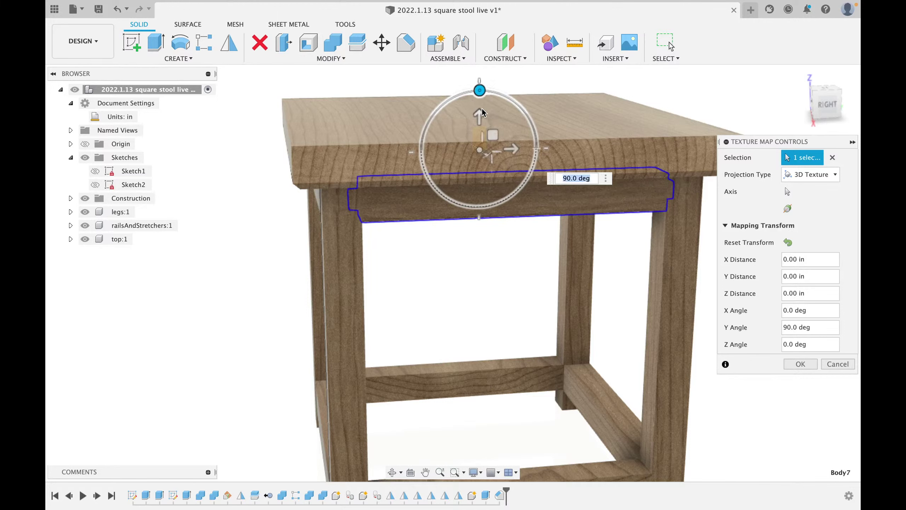
pyautogui.click(797, 364)
# - Turn the wood grain of the opposite upper rail, on the stool's left side, by setting its texture map's Y angle to 90 deg
pyautogui.keyDown('shift'); pyautogui.moveTo(708, 223); pyautogui.dragTo(535, 226, button='middle'); pyautogui.keyUp('shift')
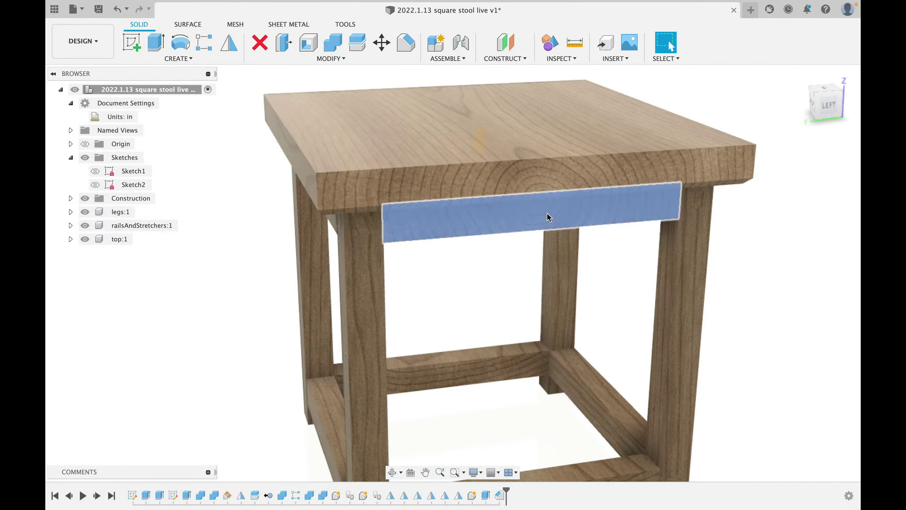
pyautogui.rightClick(546, 214)
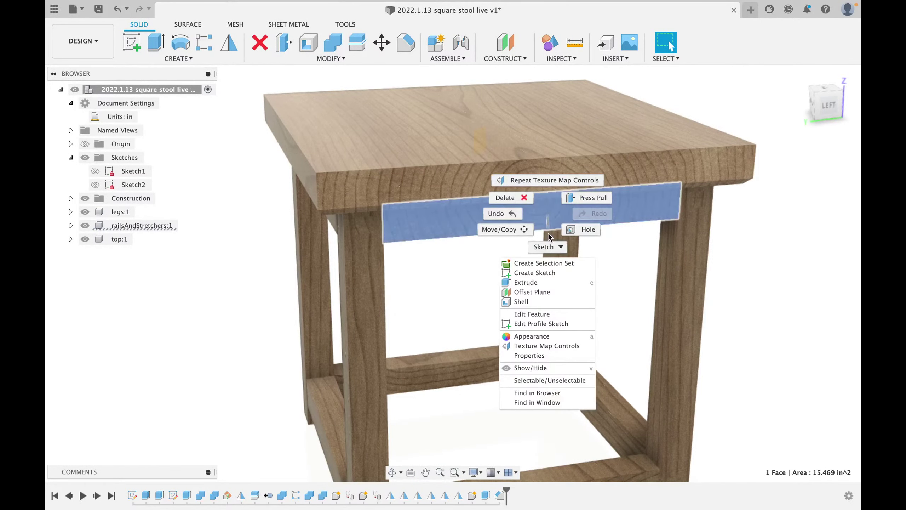
pyautogui.click(558, 346)
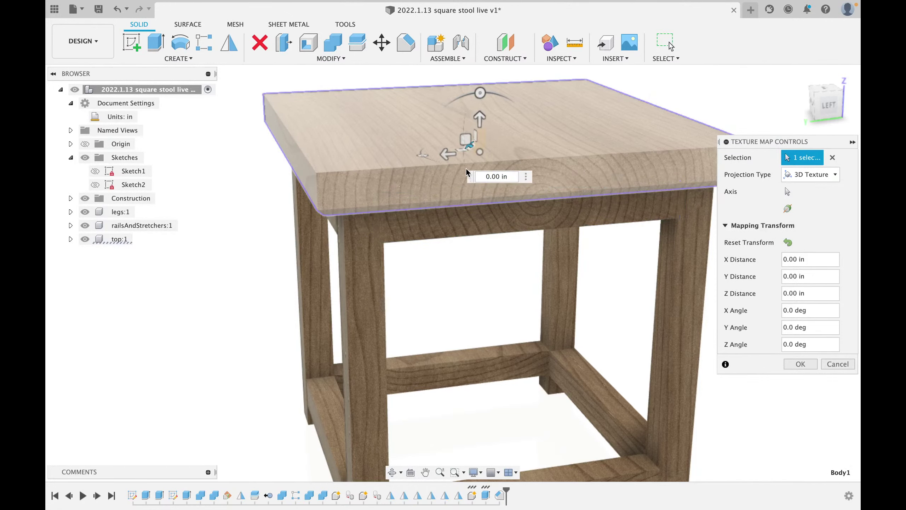
pyautogui.scroll(4, 419, 155)
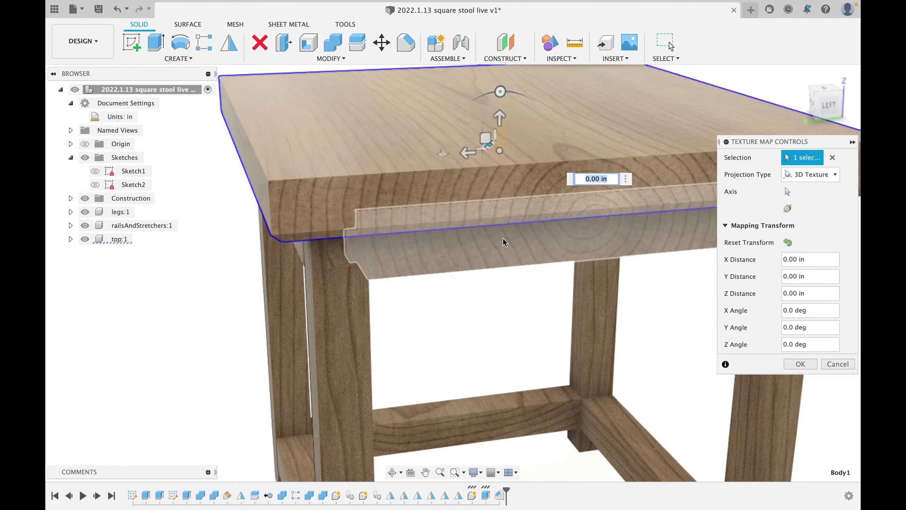
pyautogui.click(502, 238)
pyautogui.keyDown('shift'); pyautogui.moveTo(463, 164); pyautogui.dragTo(463, 199, button='middle'); pyautogui.keyUp('shift')
pyautogui.moveTo(443, 182); pyautogui.dragTo(528, 216)
pyautogui.keyDown('shift'); pyautogui.moveTo(527, 212); pyautogui.dragTo(546, 297, button='middle'); pyautogui.keyUp('shift')
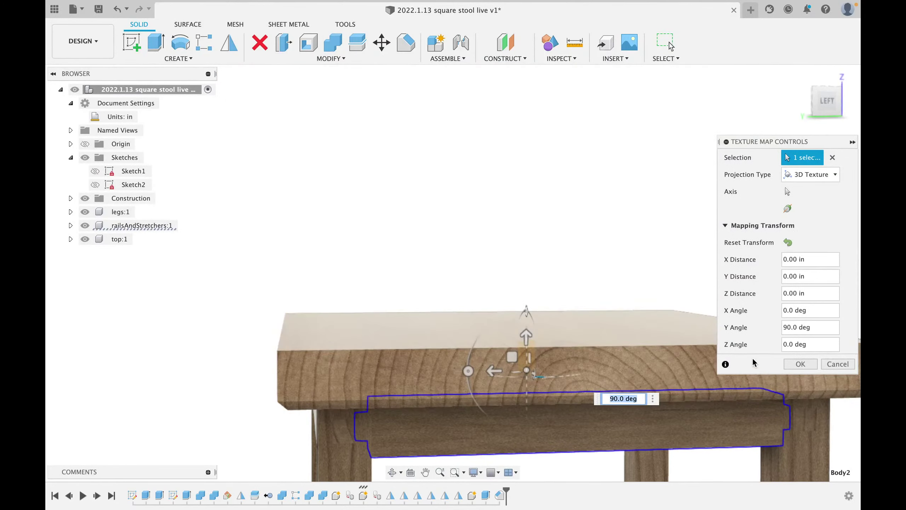
pyautogui.press('Return')
pyautogui.press('Return')
# - Examine the grain direction on the left upper rail and the overall look of the stool
pyautogui.moveTo(537, 354); pyautogui.dragTo(492, 229, button='middle')
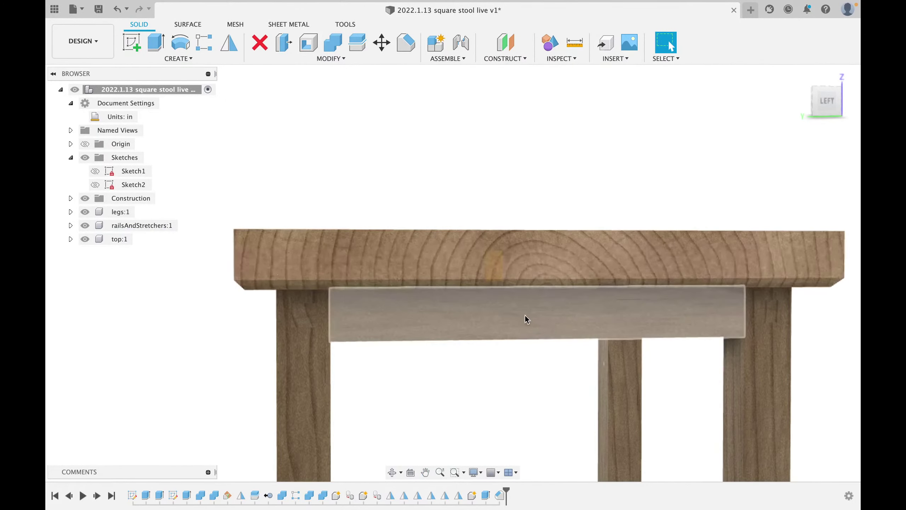
pyautogui.keyDown('shift'); pyautogui.moveTo(434, 321); pyautogui.dragTo(448, 340, button='middle'); pyautogui.keyUp('shift')
pyautogui.scroll(-3, 427, 350)
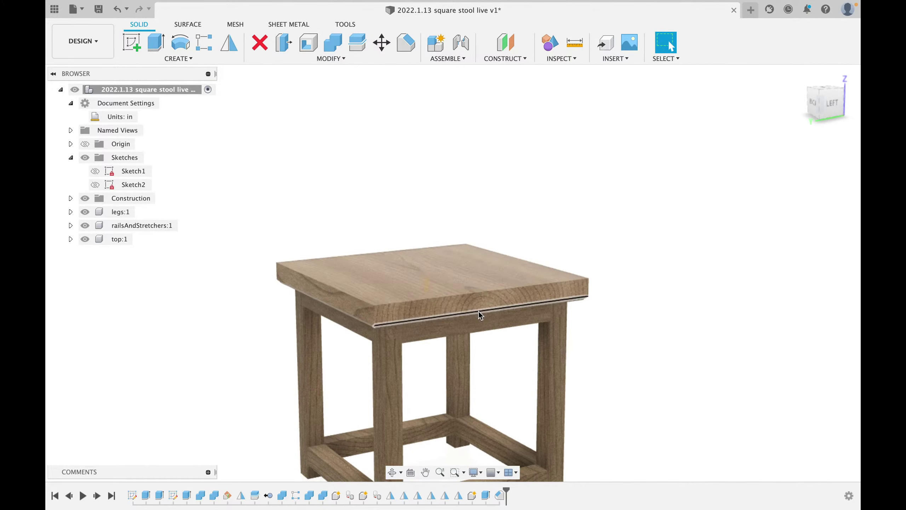
pyautogui.scroll(-3, 485, 364)
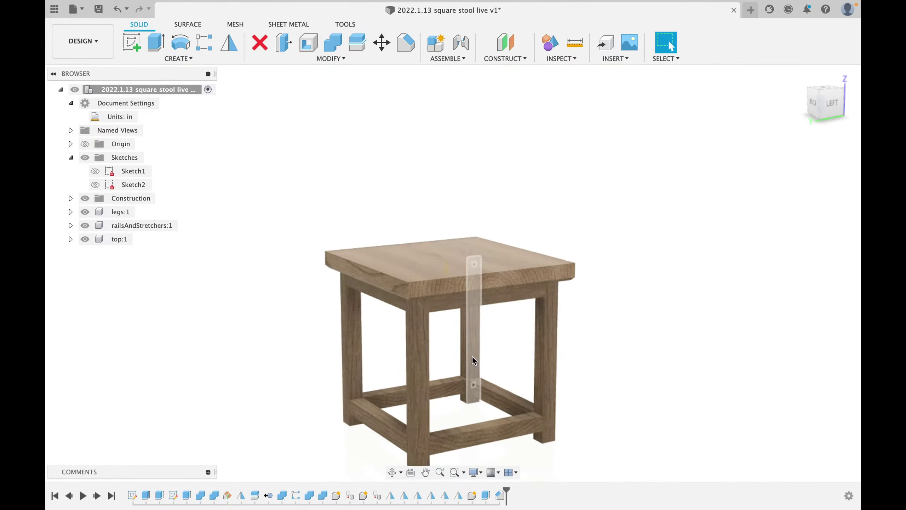
pyautogui.scroll(3, 472, 357)
pyautogui.scroll(1, 472, 316)
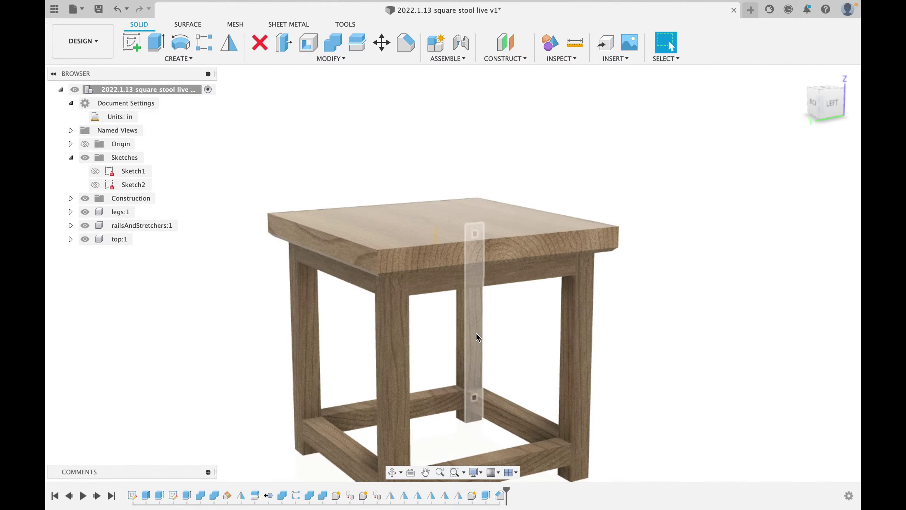
pyautogui.scroll(-2, 476, 333)
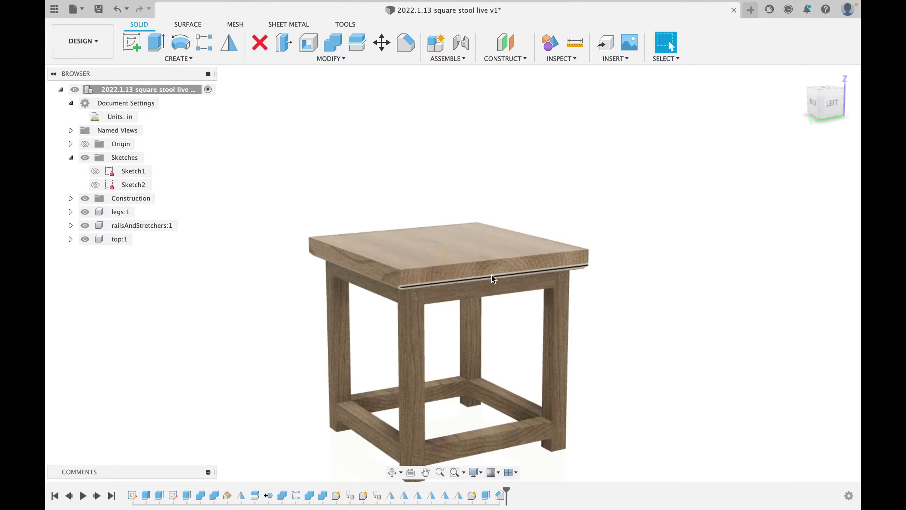
pyautogui.scroll(3, 492, 275)
pyautogui.scroll(2, 491, 275)
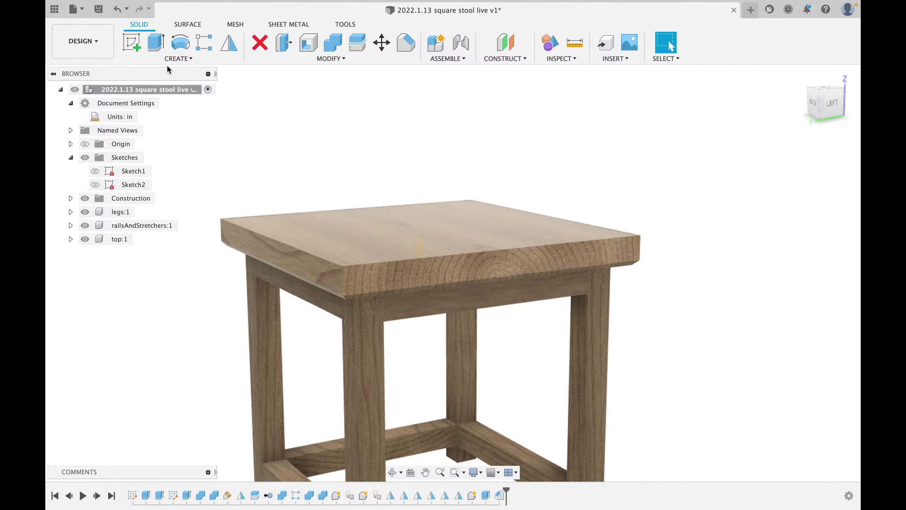
# - Hide the top component and start a new sketch on the top face of the left upper rail
pyautogui.click(85, 239)
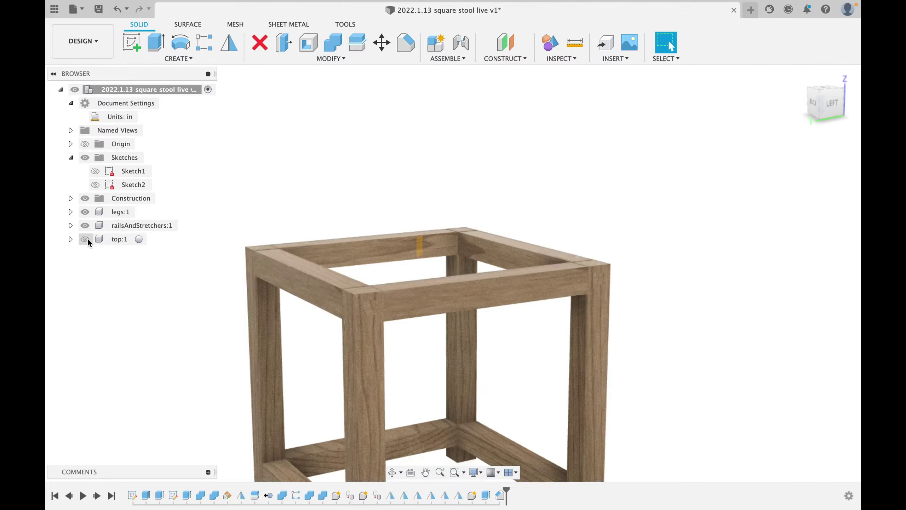
pyautogui.click(135, 40)
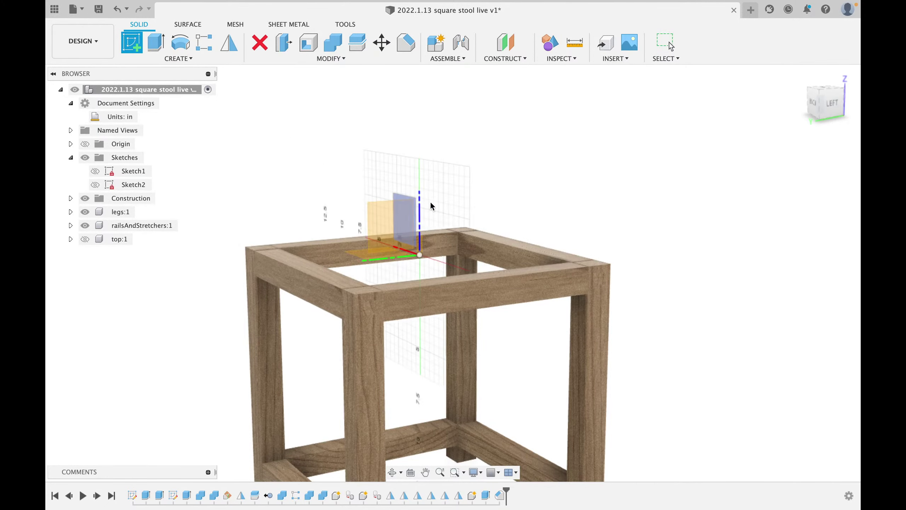
pyautogui.keyDown('shift'); pyautogui.moveTo(483, 252); pyautogui.dragTo(532, 349, button='middle'); pyautogui.keyUp('shift')
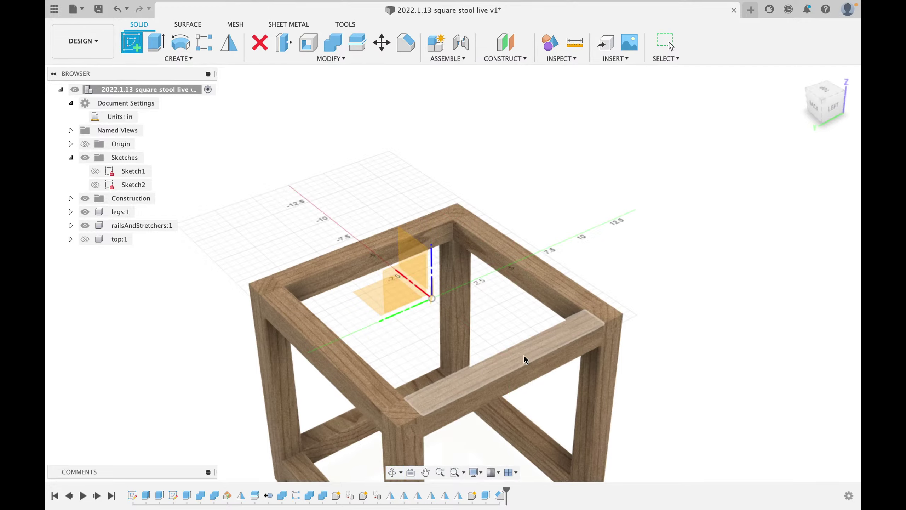
pyautogui.click(524, 356)
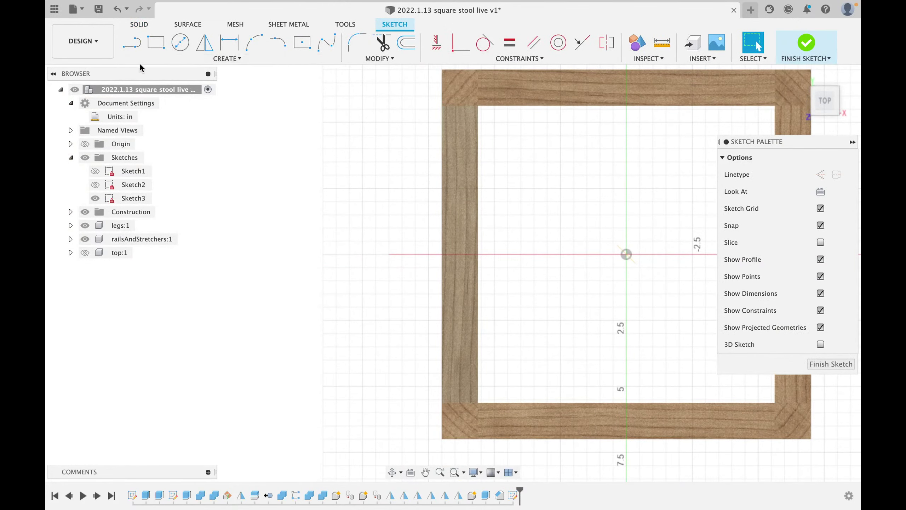
# - Draw a line along the rail's centre between the midpoints of its end edges and convert it to construction
pyautogui.click(131, 42)
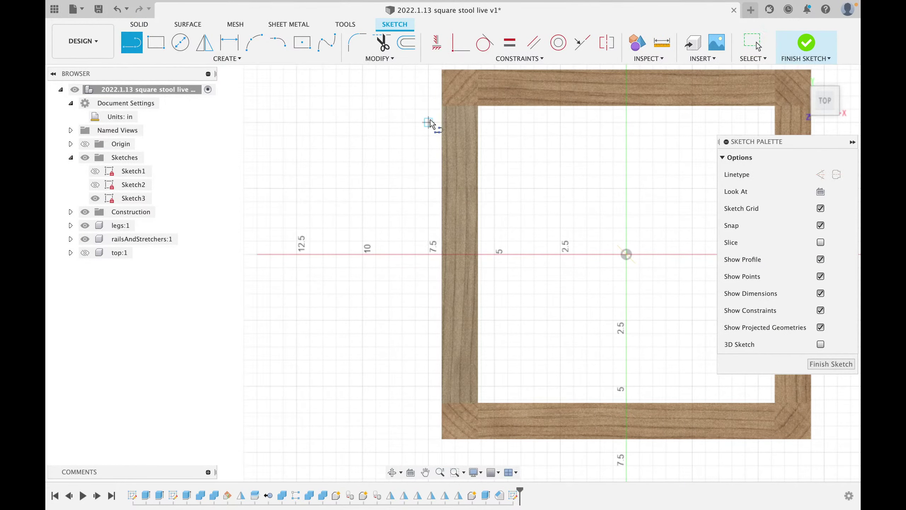
pyautogui.click(460, 104)
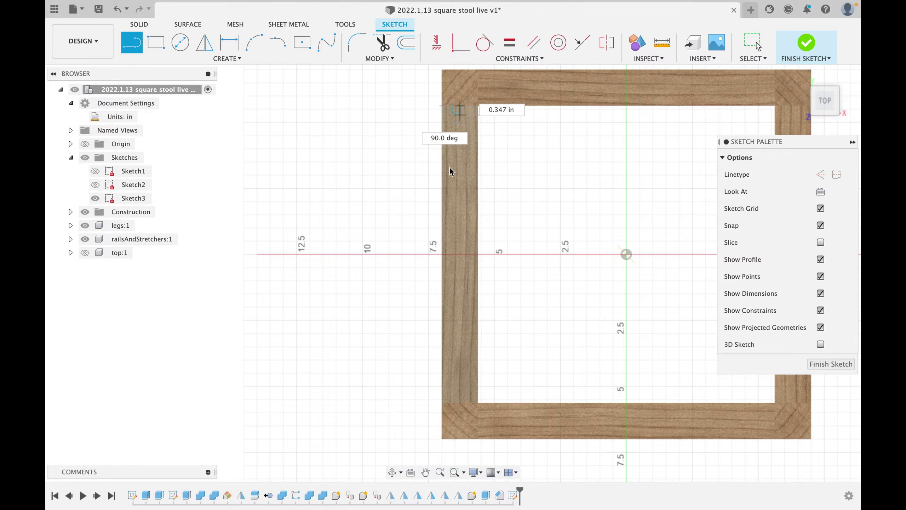
pyautogui.doubleClick(461, 403)
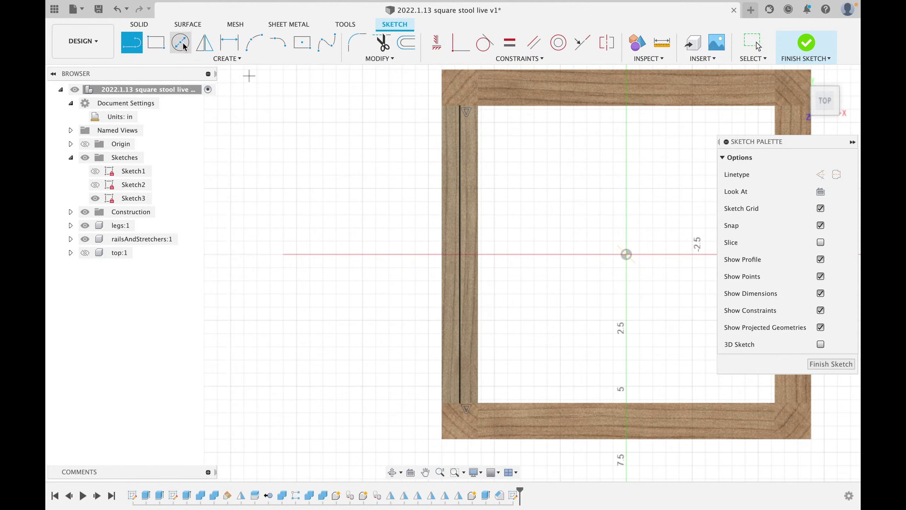
pyautogui.press('Escape')
pyautogui.click(460, 198)
pyautogui.press('x')
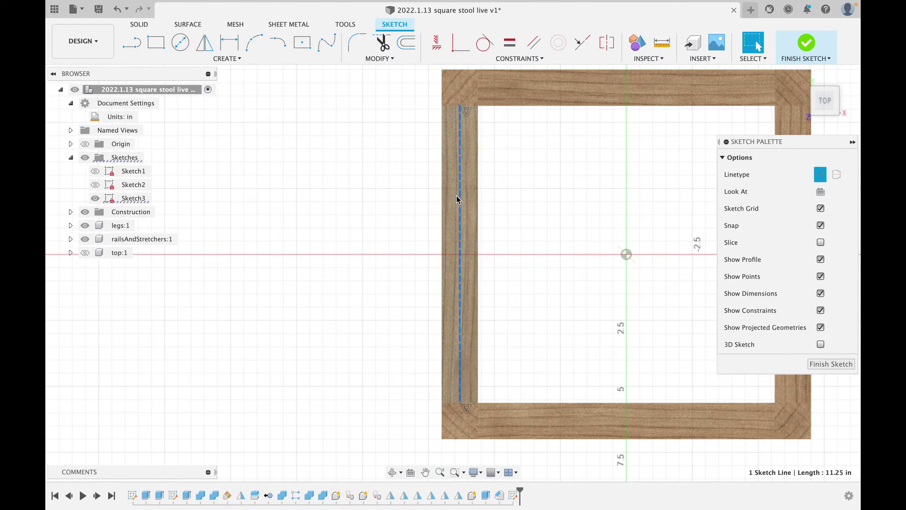
pyautogui.click(367, 202)
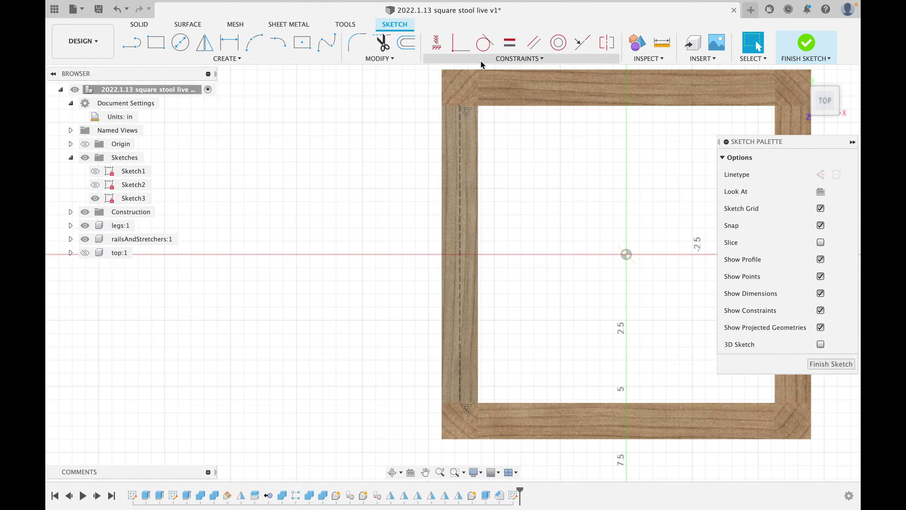
# - Draw a circle about 0.73 in in diameter centred on the midpoint of the rail's construction line
pyautogui.click(180, 42)
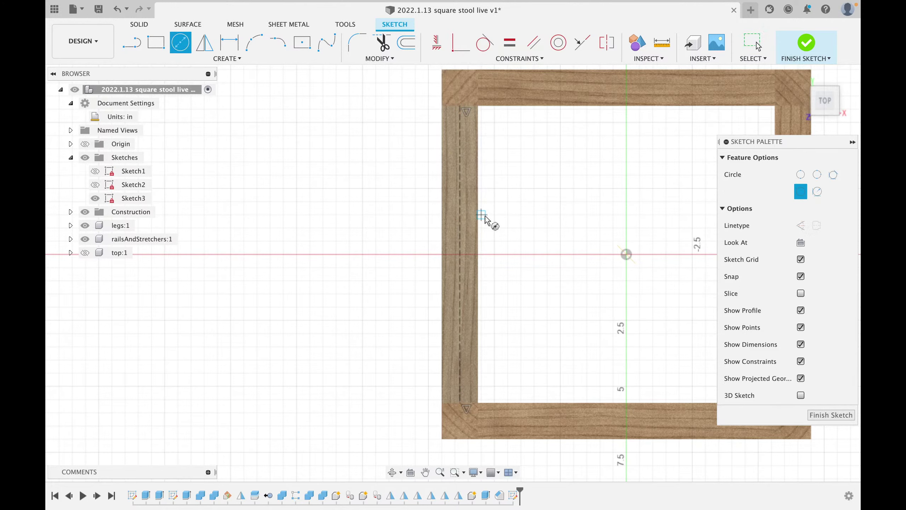
pyautogui.click(460, 254)
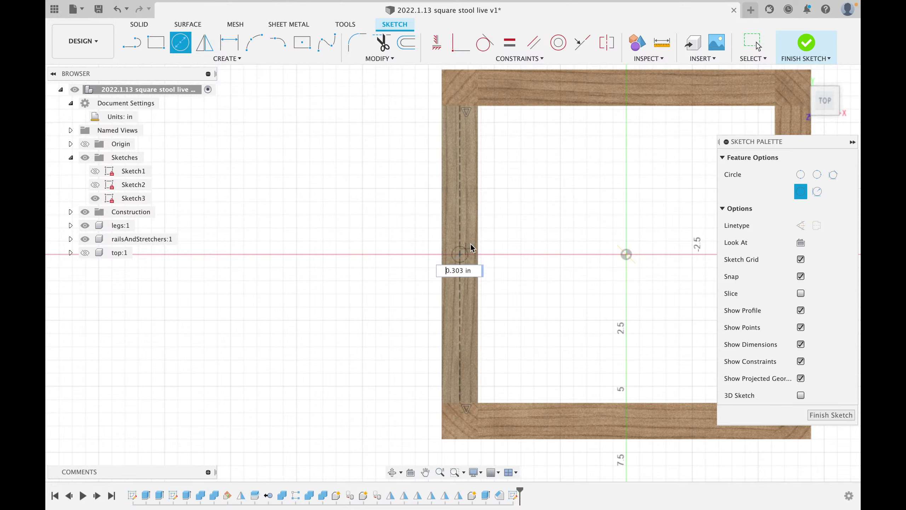
pyautogui.click(467, 252)
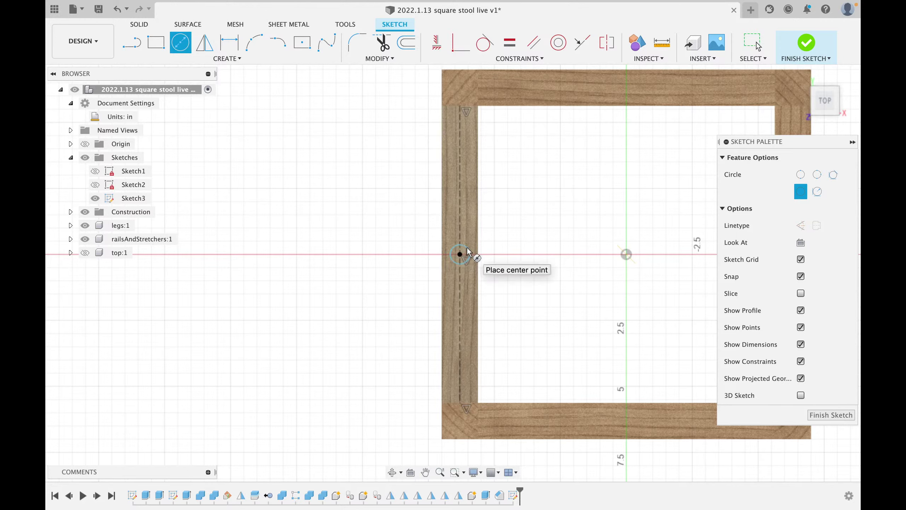
pyautogui.press('Escape')
# - Dimension the circle on the rail to a diameter of 0.5 in and finish the sketch
pyautogui.press('d')
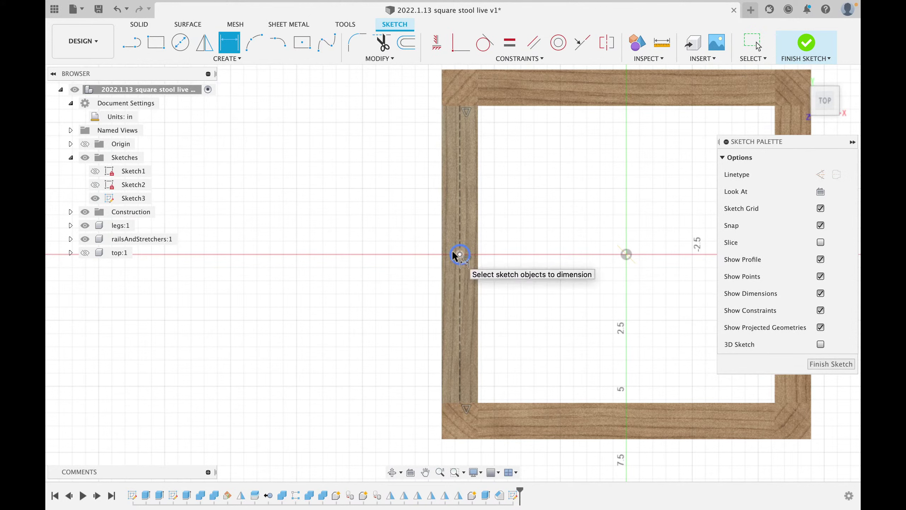
pyautogui.click(451, 262)
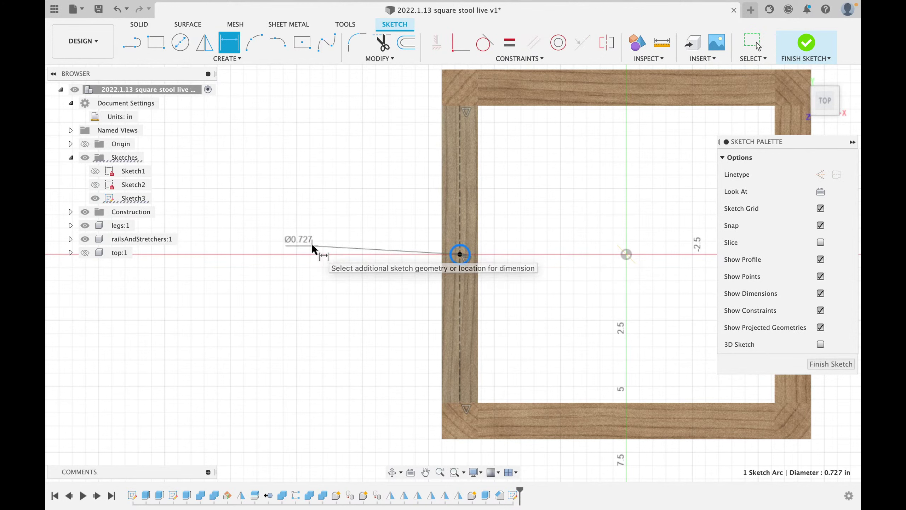
pyautogui.click(313, 249)
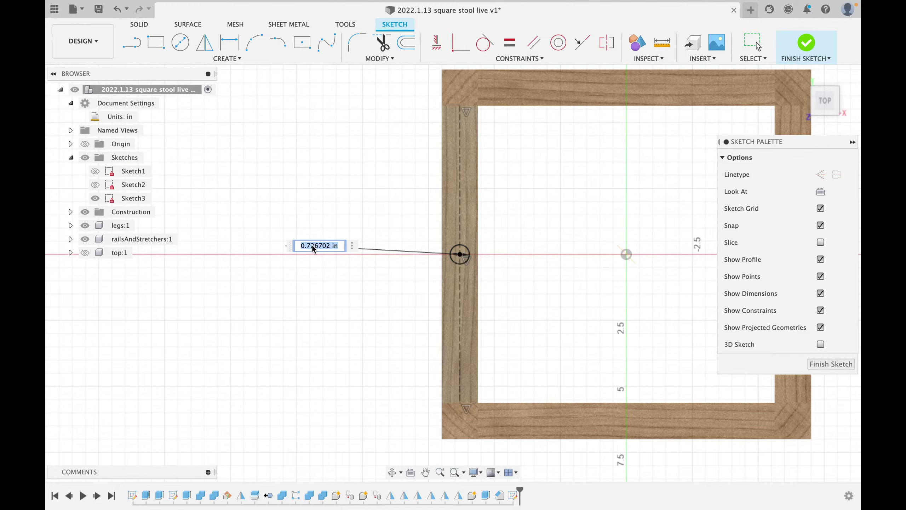
pyautogui.write('.5')
pyautogui.press('Return')
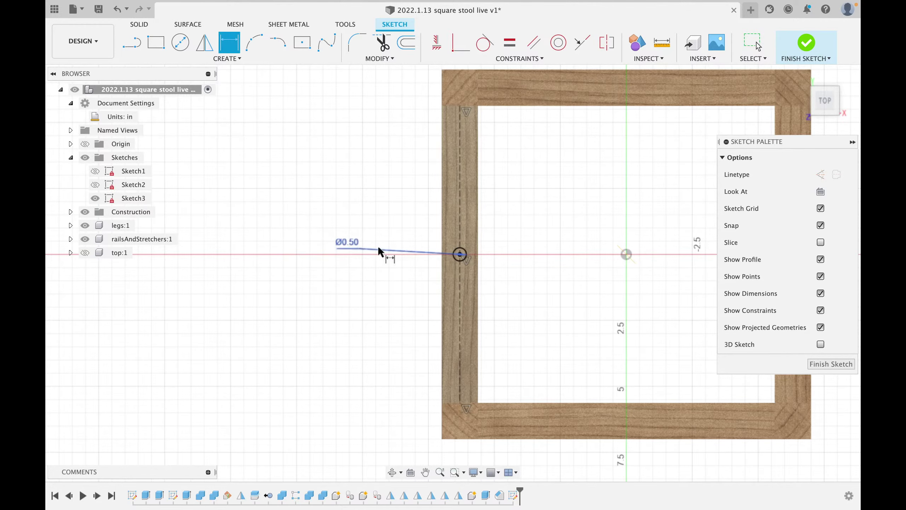
pyautogui.scroll(1, 435, 252)
pyautogui.scroll(4, 434, 252)
pyautogui.scroll(-3, 435, 251)
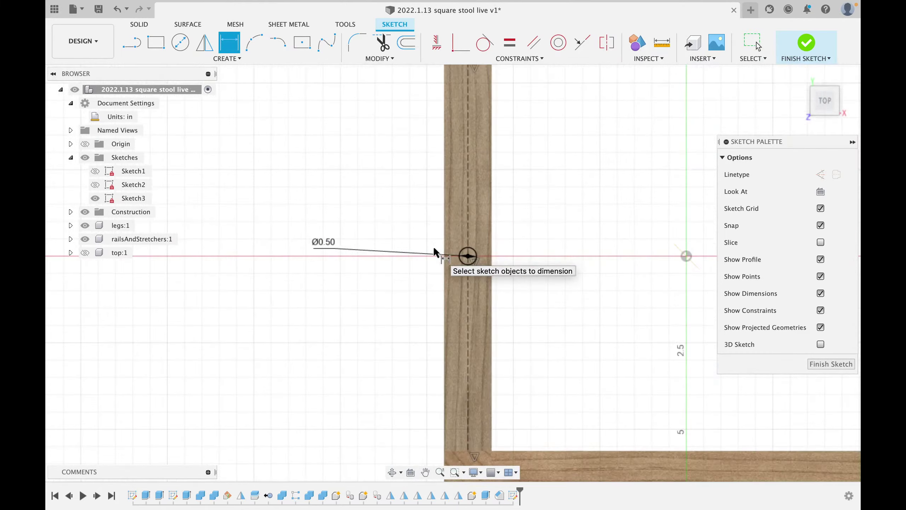
pyautogui.scroll(-2, 463, 288)
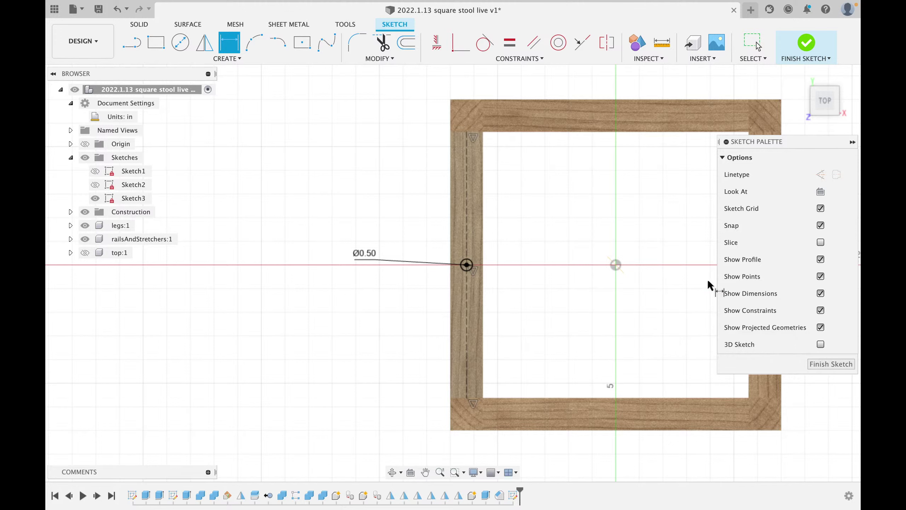
pyautogui.click(822, 364)
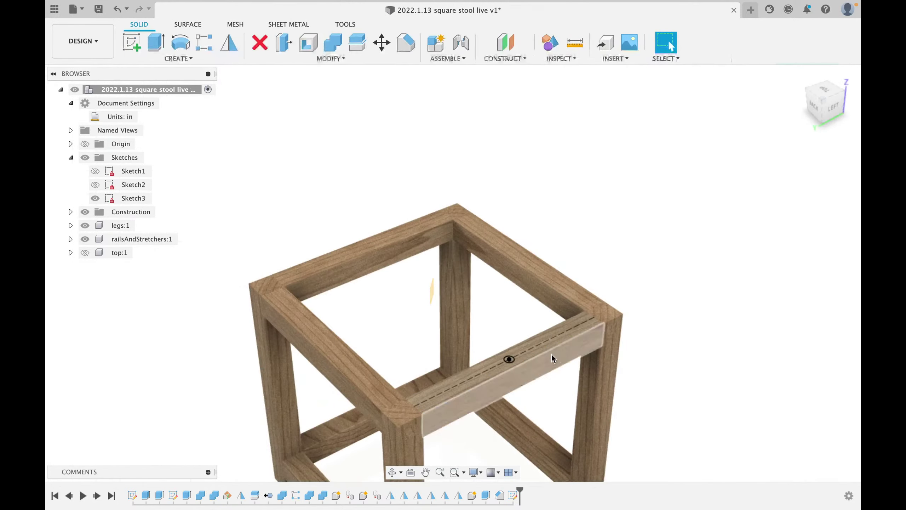
# - Extrude the circle on the rail symmetrically with a distance of 1 in as a new component
pyautogui.click(157, 45)
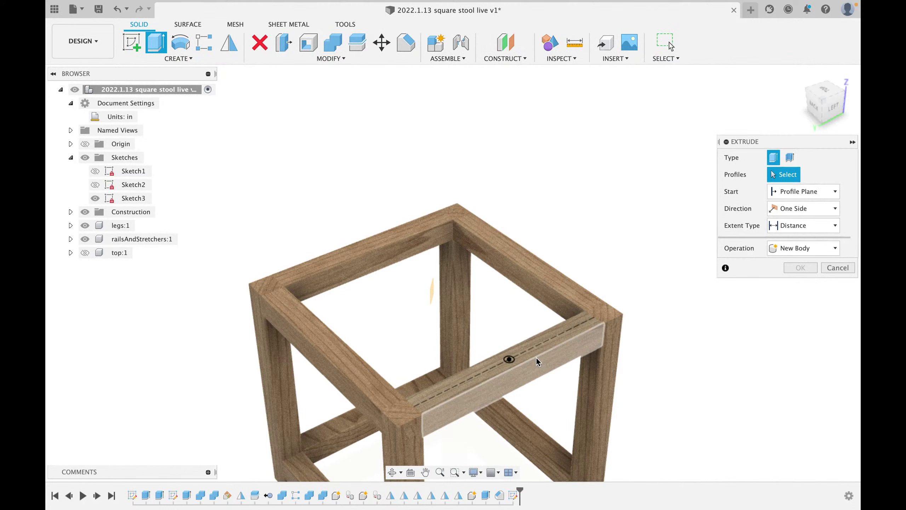
pyautogui.click(510, 362)
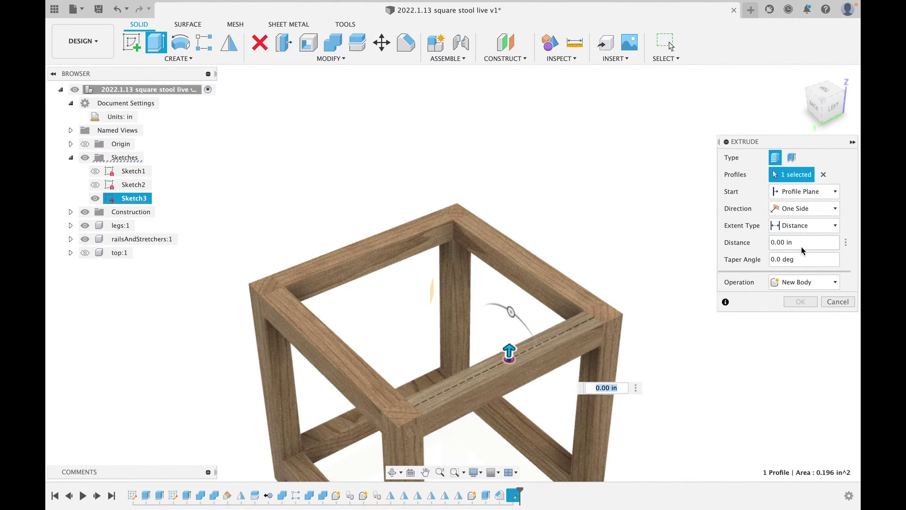
pyautogui.click(806, 207)
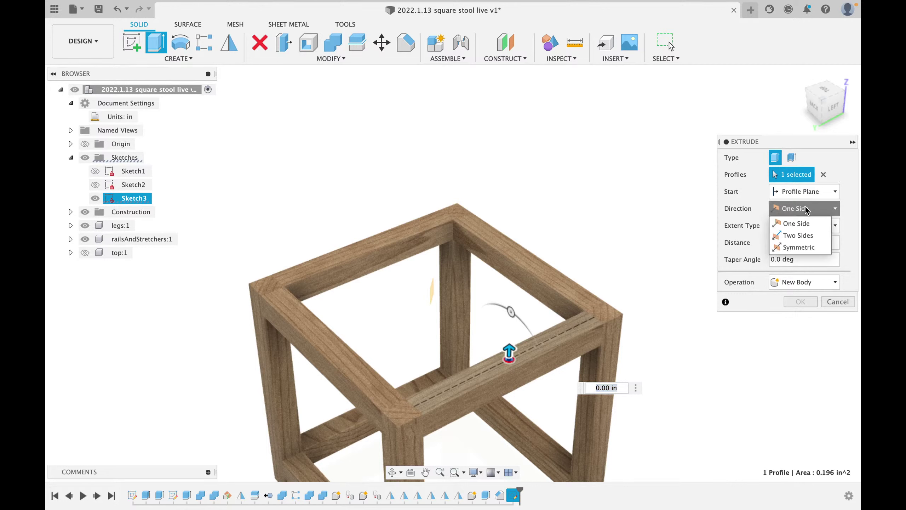
pyautogui.click(801, 248)
pyautogui.click(819, 263)
pyautogui.write('1')
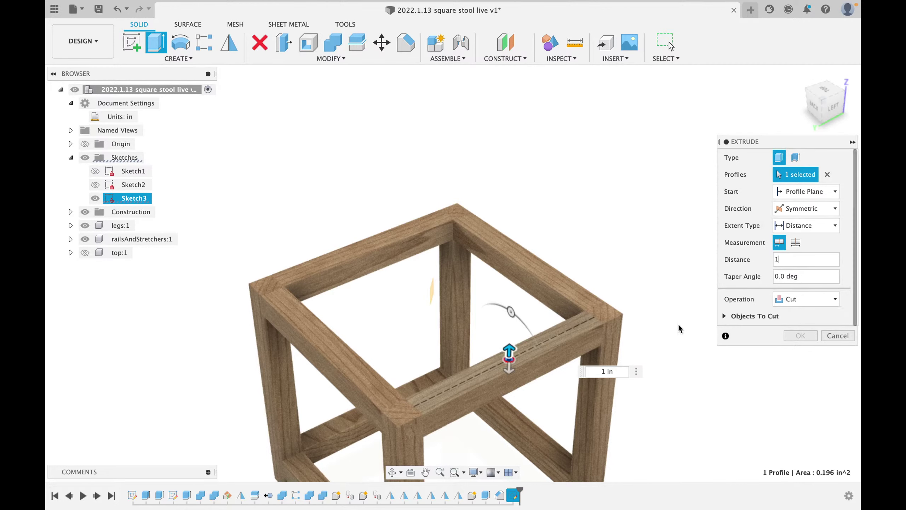
pyautogui.keyDown('shift'); pyautogui.moveTo(543, 378); pyautogui.dragTo(518, 354, button='middle'); pyautogui.keyUp('shift')
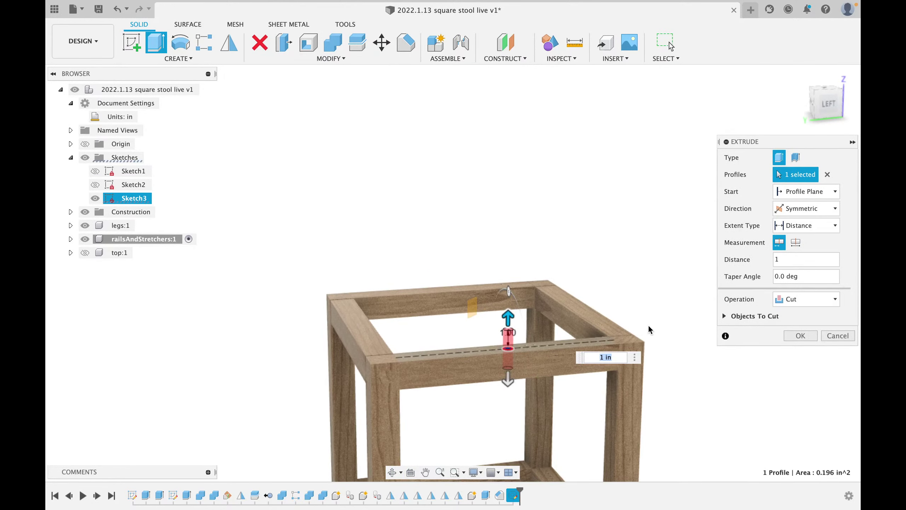
pyautogui.click(805, 299)
pyautogui.click(807, 360)
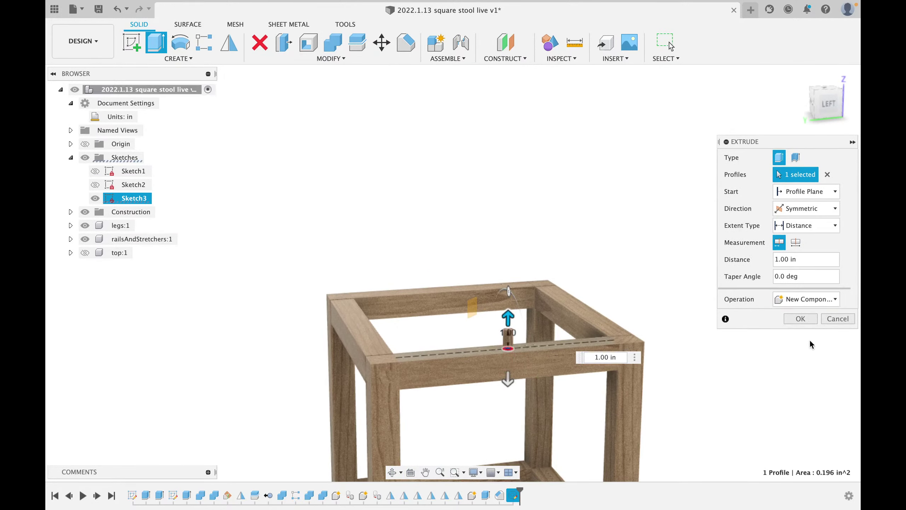
pyautogui.click(801, 318)
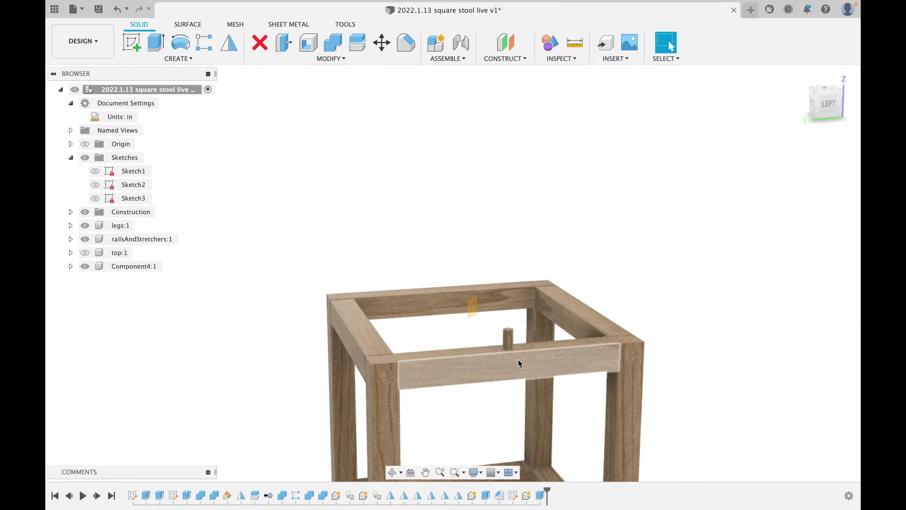
# - Set up a rectangular pattern of the dowel body along the rail, using the Y axis as direction and 3 in spacing
pyautogui.scroll(-1, 520, 343)
pyautogui.keyDown('shift'); pyautogui.moveTo(520, 341); pyautogui.dragTo(567, 372, button='middle'); pyautogui.keyUp('shift')
pyautogui.scroll(5, 510, 355)
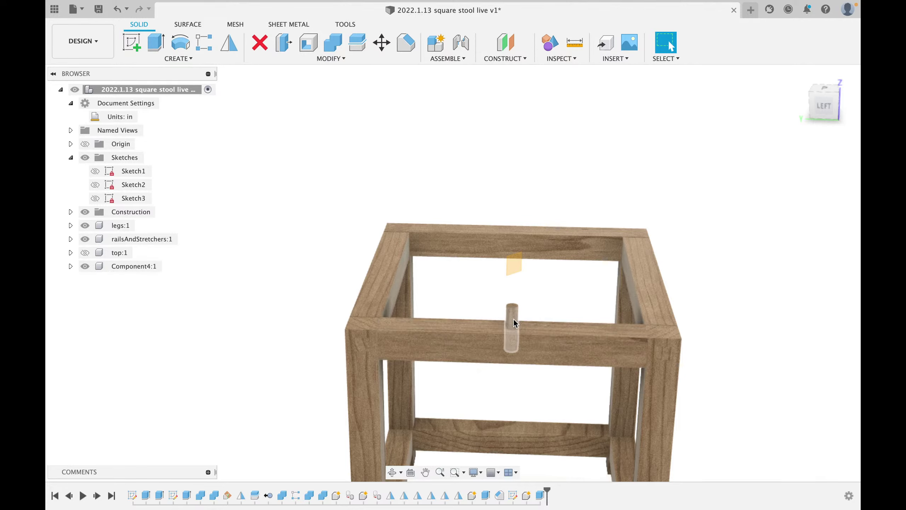
pyautogui.scroll(-3, 513, 319)
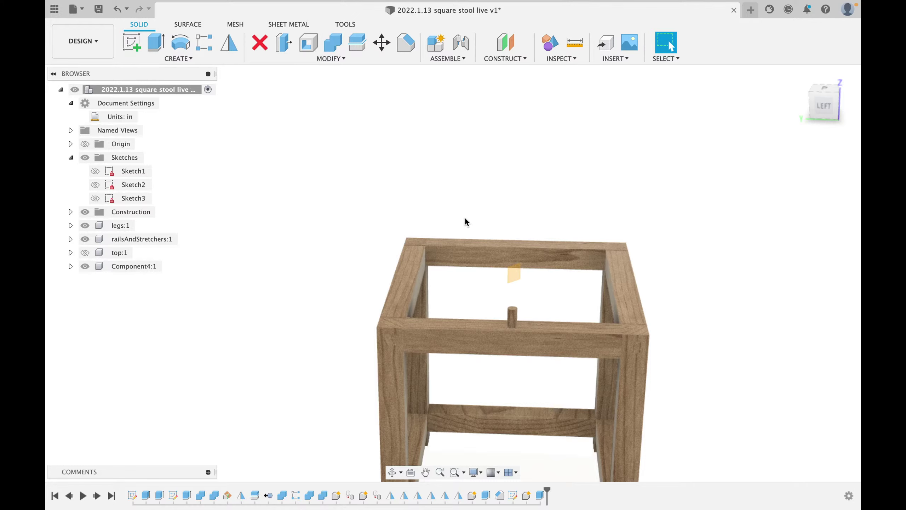
pyautogui.scroll(2, 464, 221)
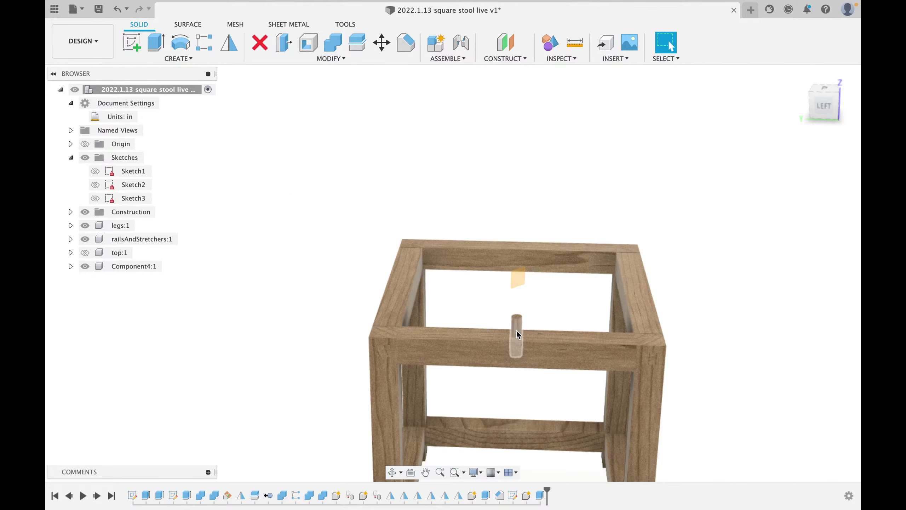
pyautogui.click(196, 42)
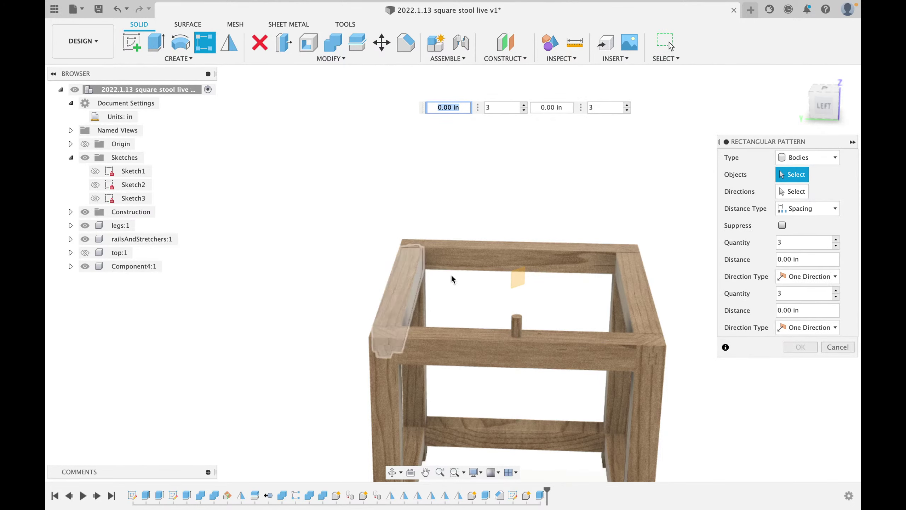
pyautogui.click(518, 327)
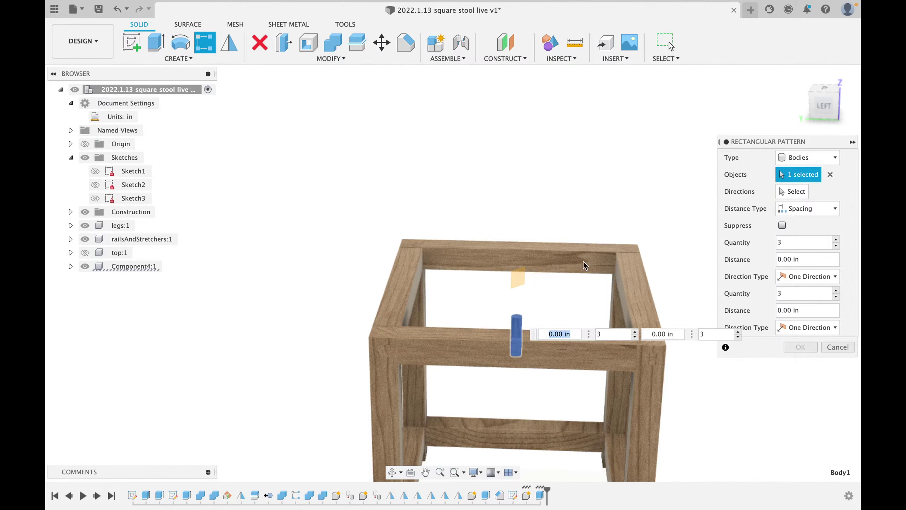
pyautogui.click(792, 191)
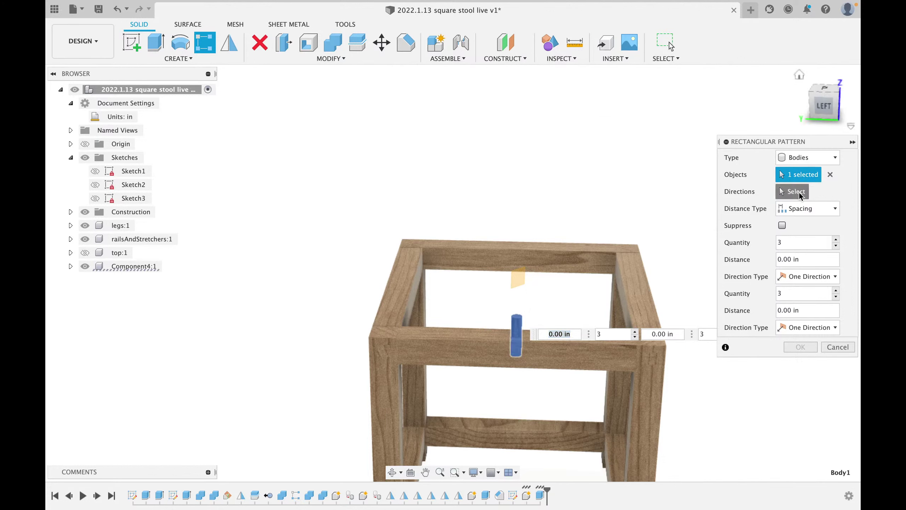
pyautogui.click(499, 285)
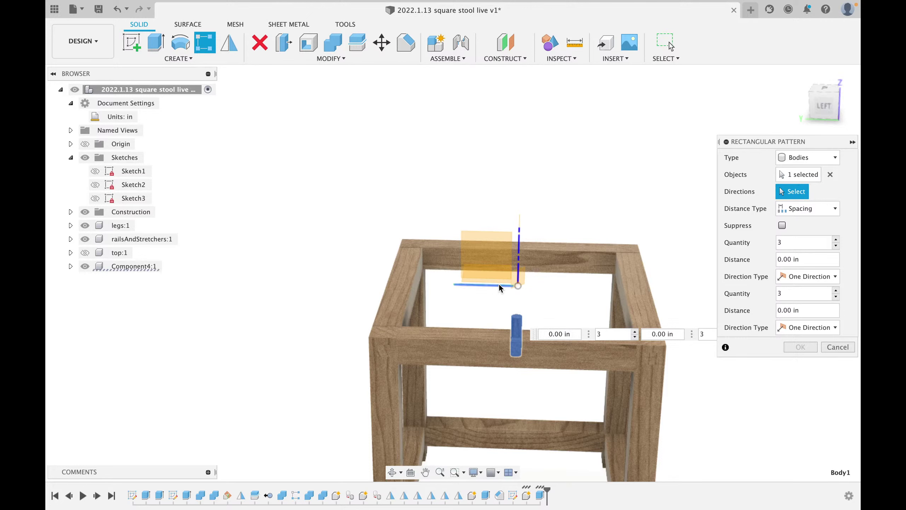
pyautogui.moveTo(501, 334); pyautogui.dragTo(440, 332)
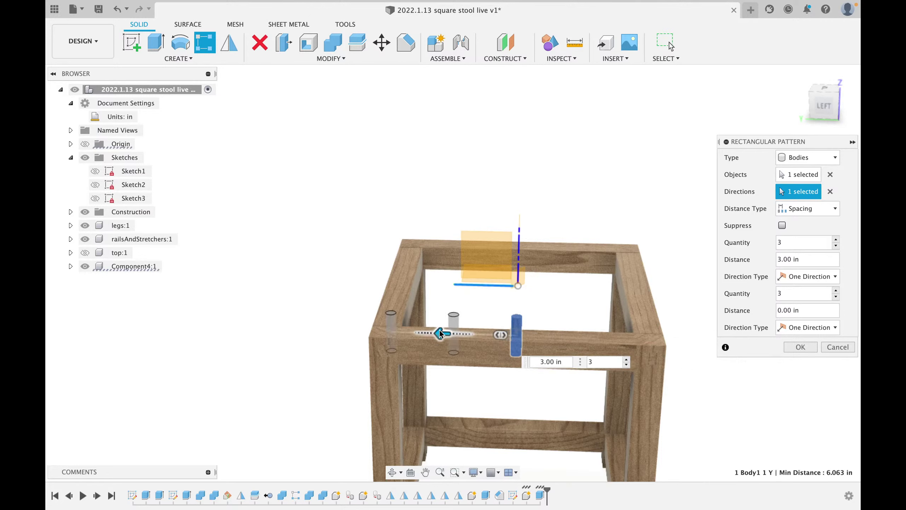
# - Make the dowel pattern symmetric with a quantity of 3, set its spacing to 4 in and complete it
pyautogui.press('Tab')
pyautogui.click(808, 210)
pyautogui.click(808, 210)
pyautogui.click(811, 276)
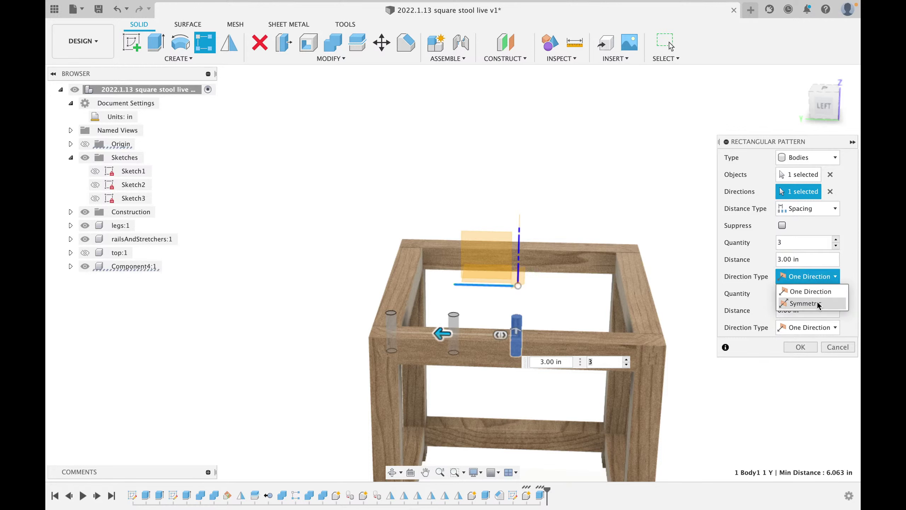
pyautogui.click(818, 304)
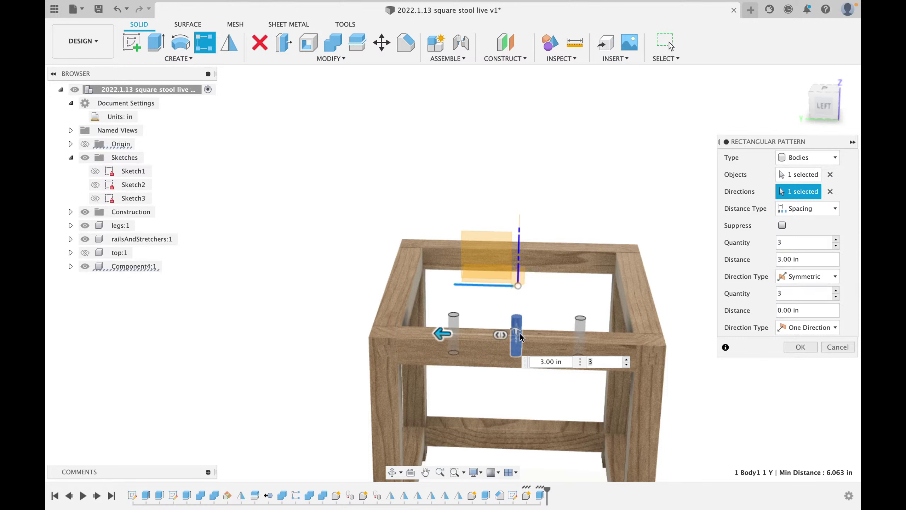
pyautogui.moveTo(452, 346); pyautogui.dragTo(426, 338)
pyautogui.press('Tab')
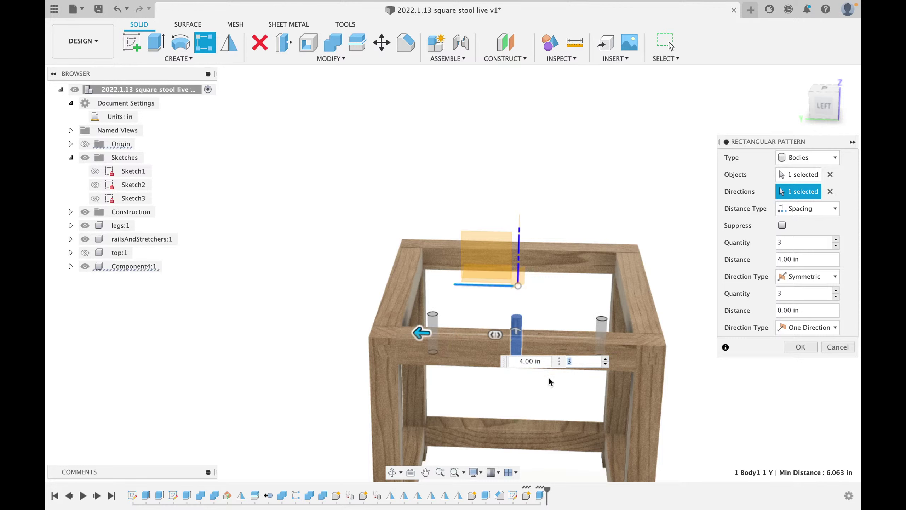
pyautogui.click(787, 349)
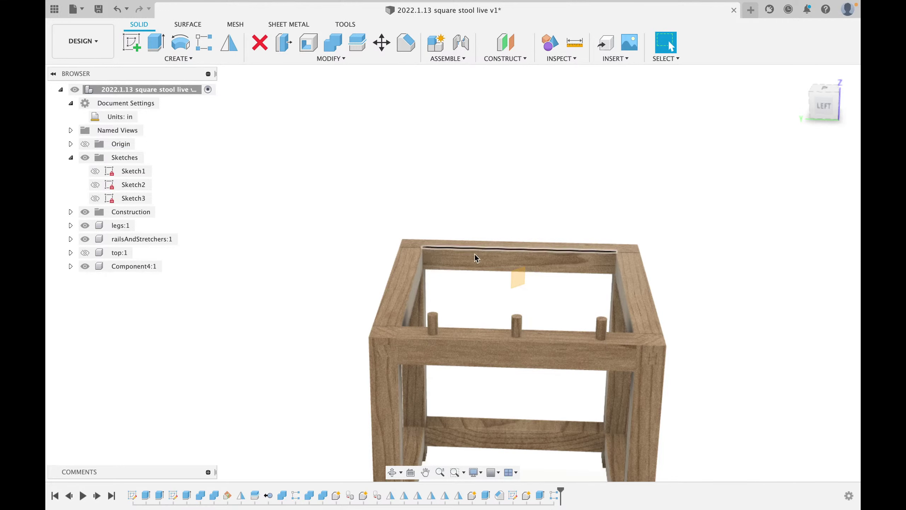
# - Mirror the three dowel bodies onto the opposite upper rail across the stool's central origin plane as new bodies
pyautogui.click(229, 43)
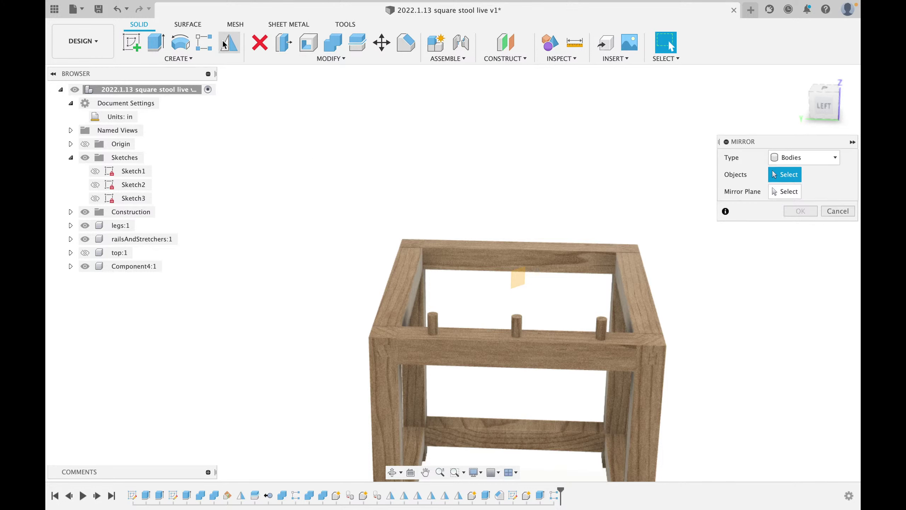
pyautogui.click(432, 326)
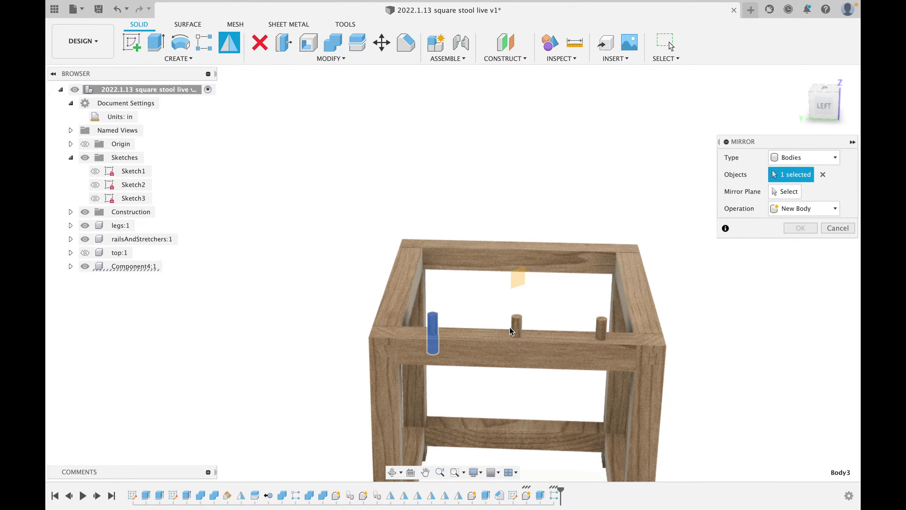
pyautogui.click(515, 326)
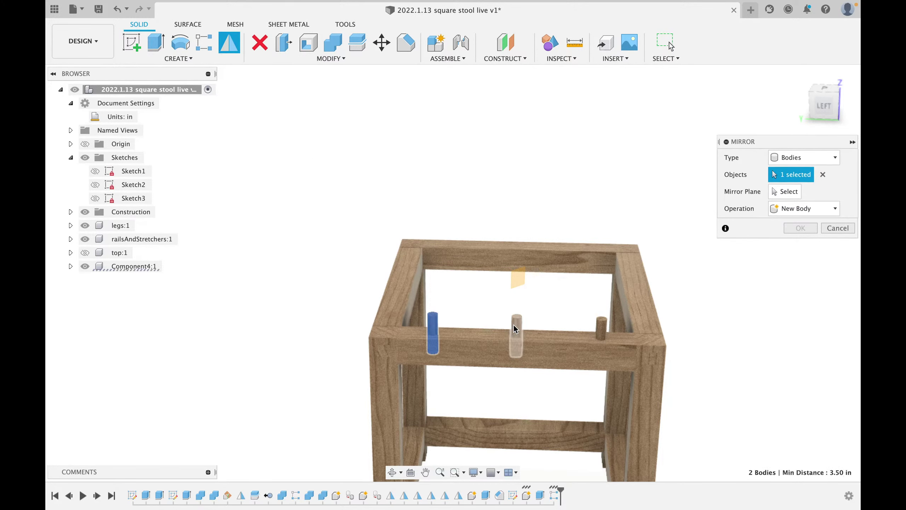
pyautogui.click(604, 325)
pyautogui.click(775, 193)
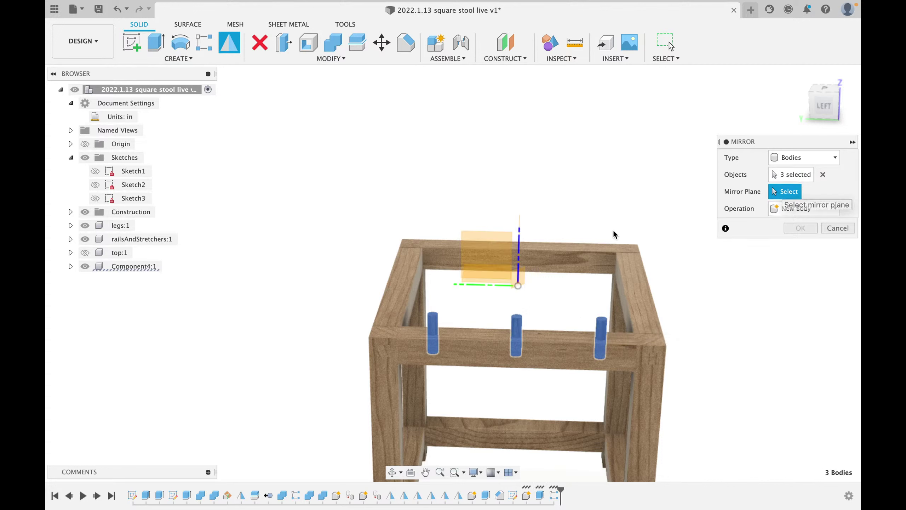
pyautogui.click(483, 246)
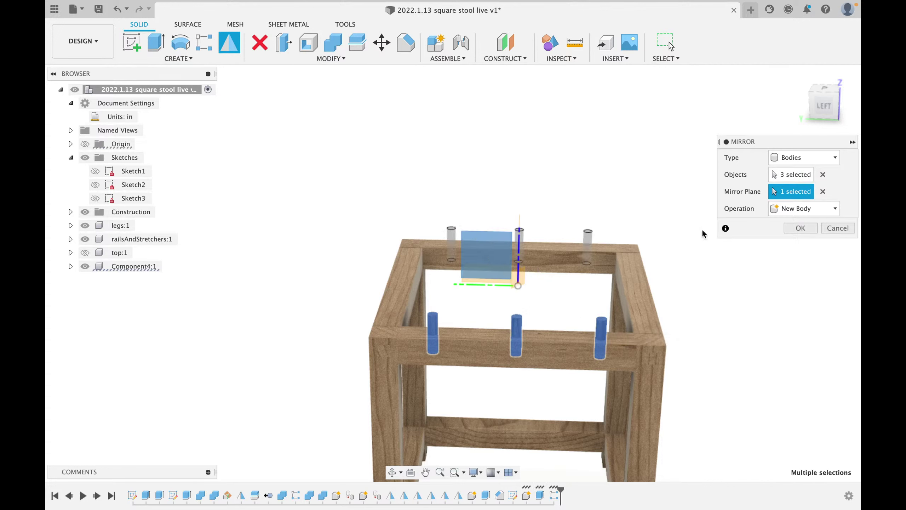
pyautogui.click(791, 227)
# - Rename the new dowel component as dowels
pyautogui.keyDown('shift'); pyautogui.moveTo(657, 217); pyautogui.dragTo(579, 254, button='middle'); pyautogui.keyUp('shift')
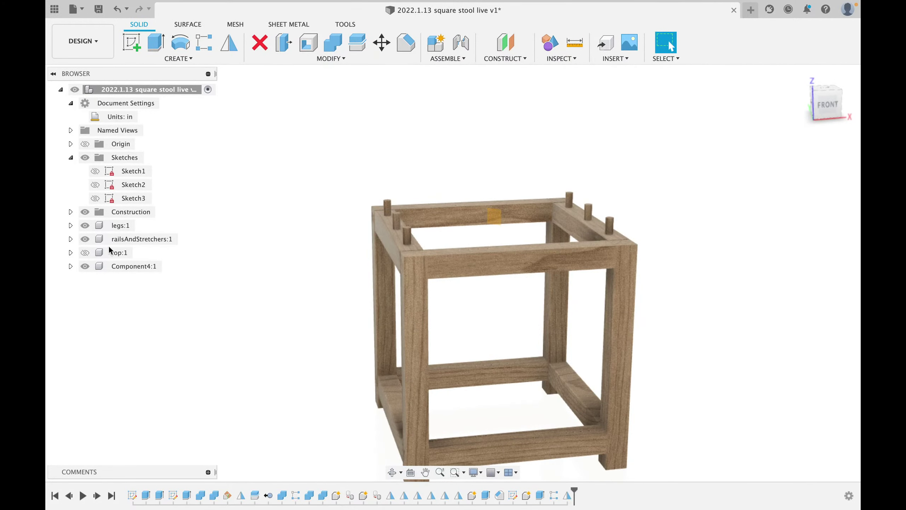
pyautogui.doubleClick(126, 265)
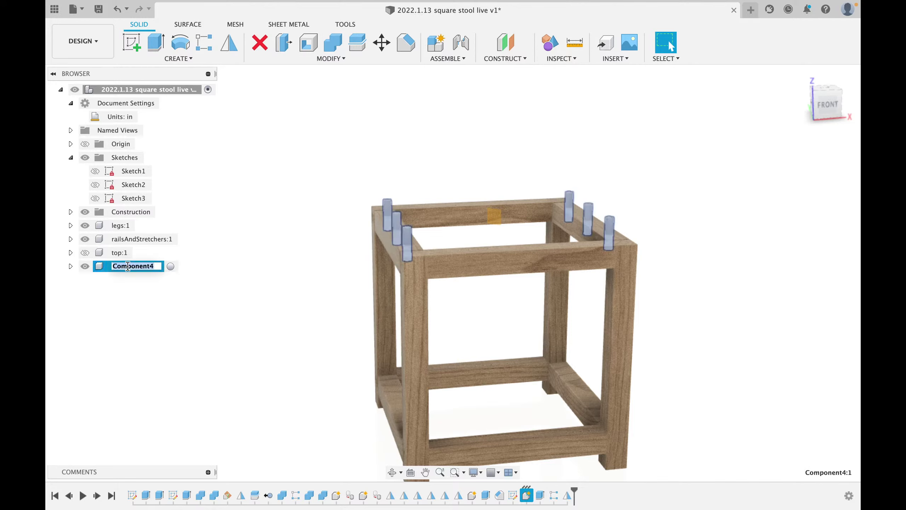
pyautogui.write('dowels:1')
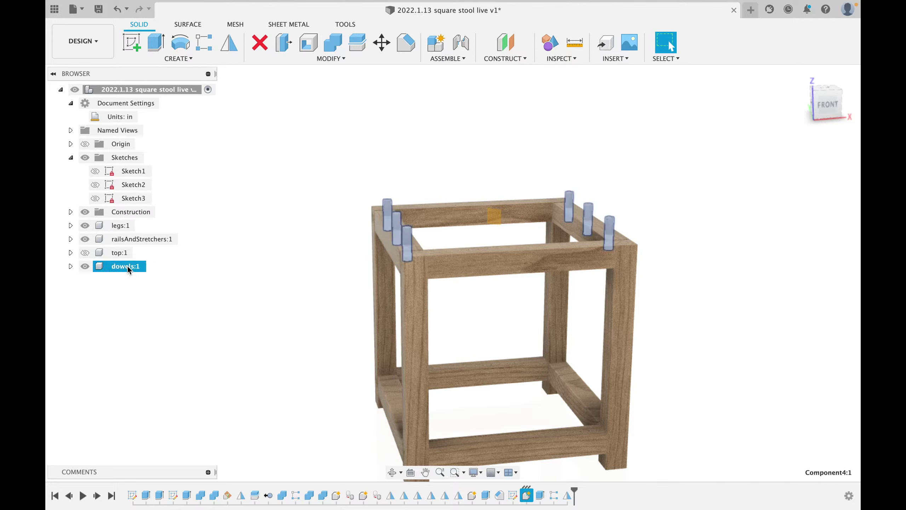
pyautogui.click(733, 278)
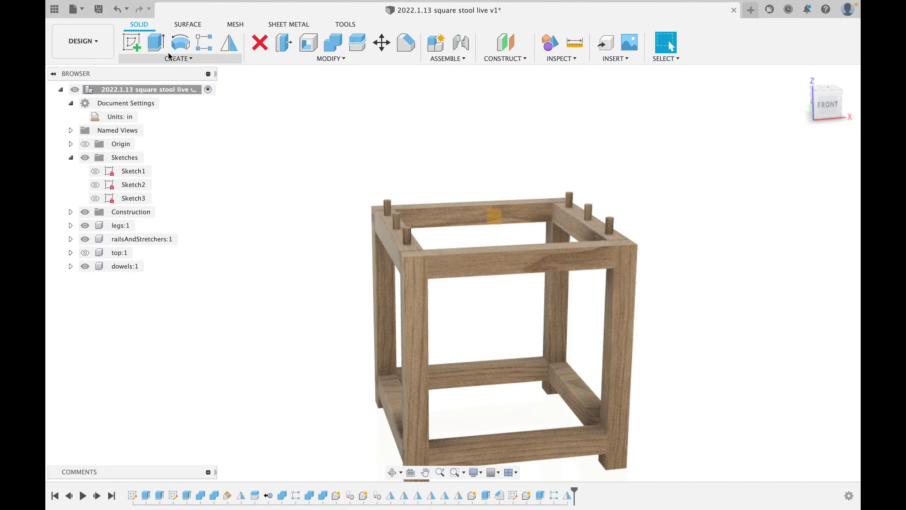
# - Show the top component and cut all six dowel bodies out of it with Combine, keeping the tool bodies
pyautogui.click(82, 254)
pyautogui.click(82, 253)
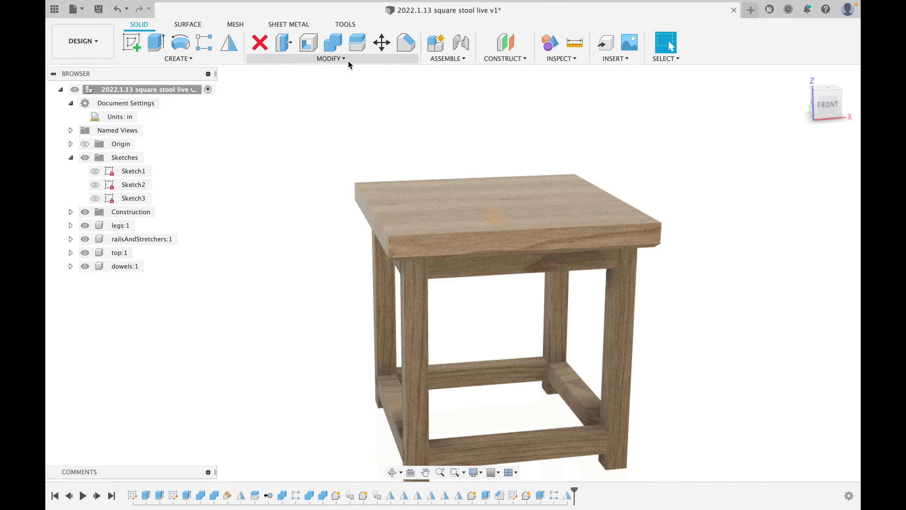
pyautogui.click(334, 51)
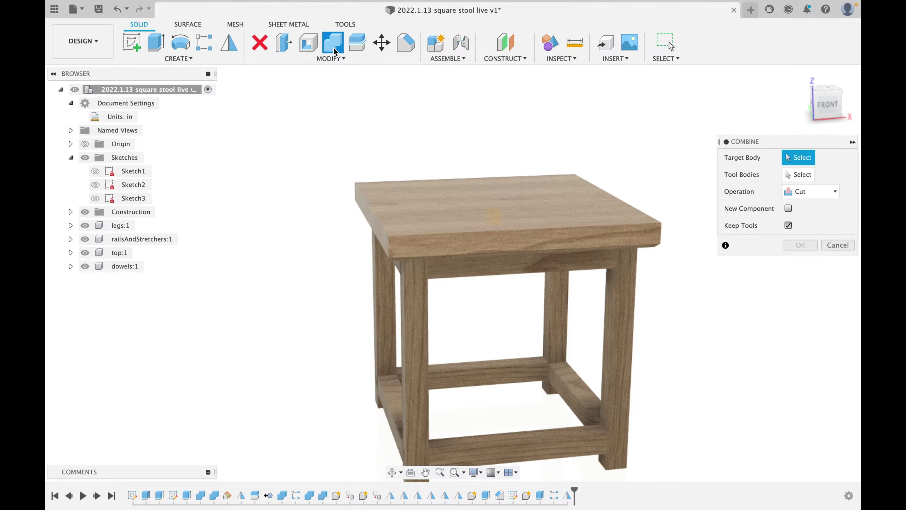
pyautogui.click(511, 204)
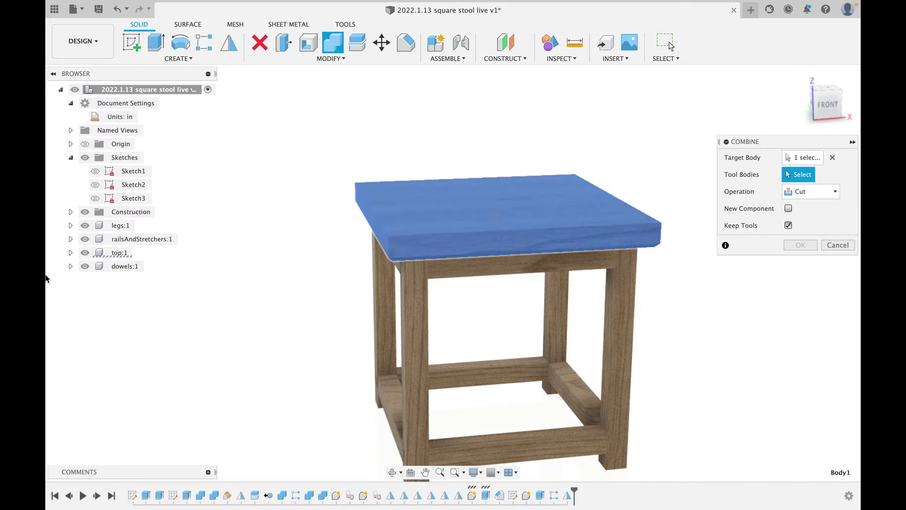
pyautogui.click(71, 266)
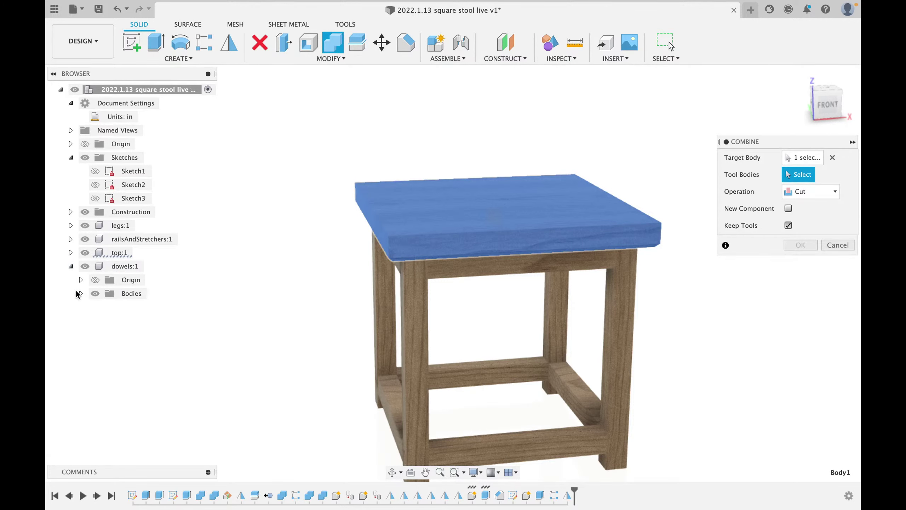
pyautogui.click(80, 293)
pyautogui.click(121, 307)
pyautogui.keyDown('shift'); pyautogui.click(142, 375); pyautogui.keyUp('shift')
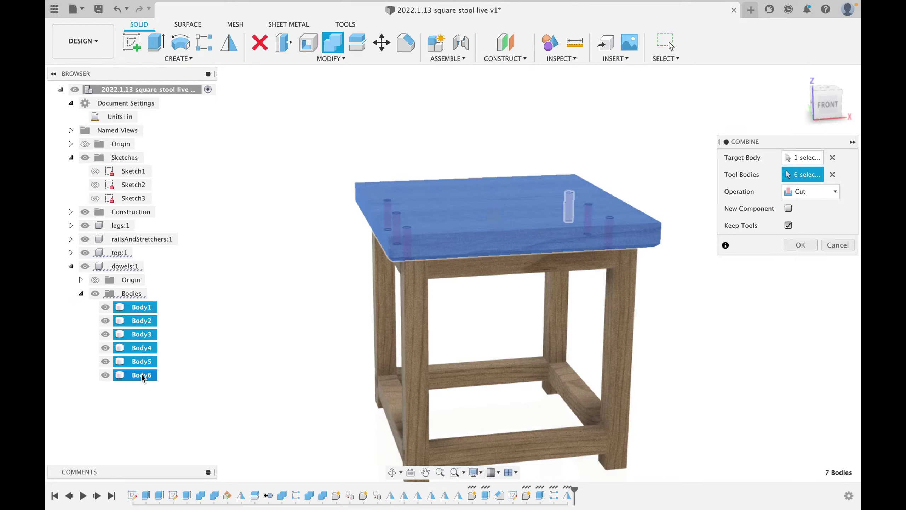
pyautogui.click(800, 245)
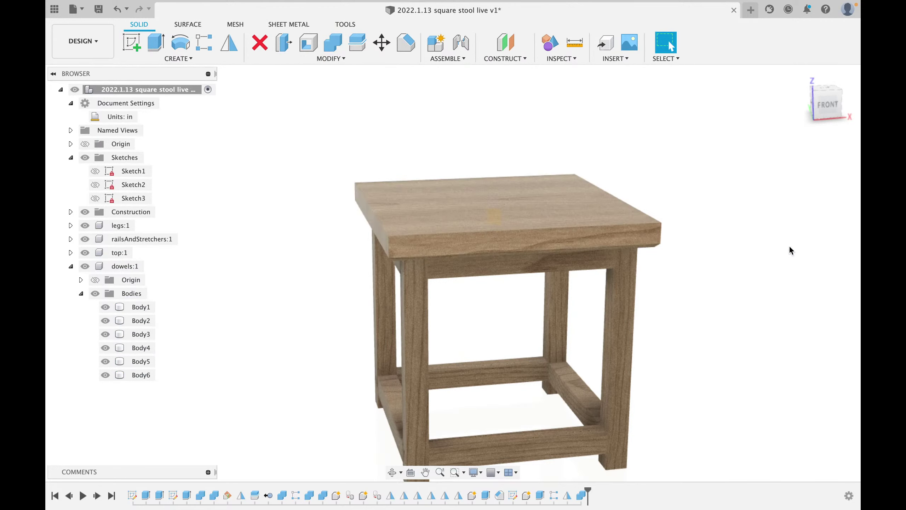
# - Hide the top component and cut all six dowel bodies out of the left upper rail with Combine, keeping the tool bodies
pyautogui.rightClick(282, 173)
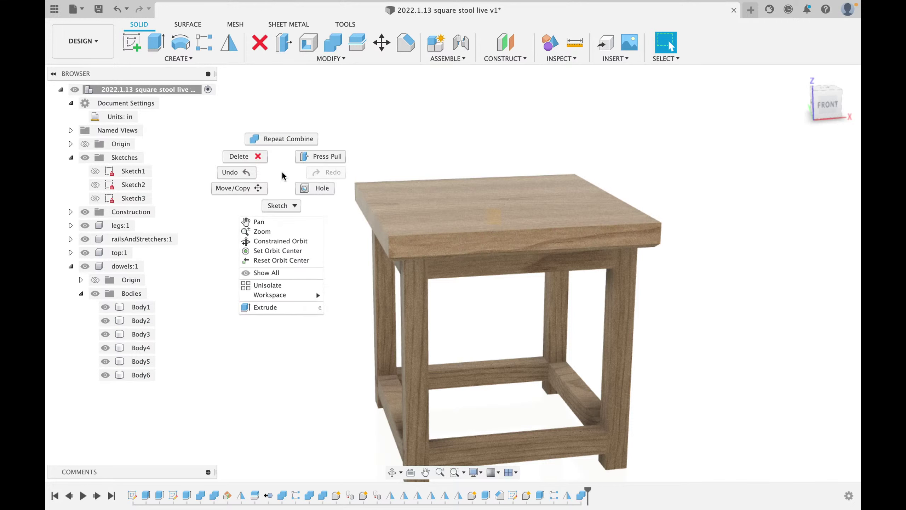
pyautogui.click(280, 141)
pyautogui.keyDown('shift'); pyautogui.moveTo(324, 212); pyautogui.dragTo(347, 194, button='middle'); pyautogui.keyUp('shift')
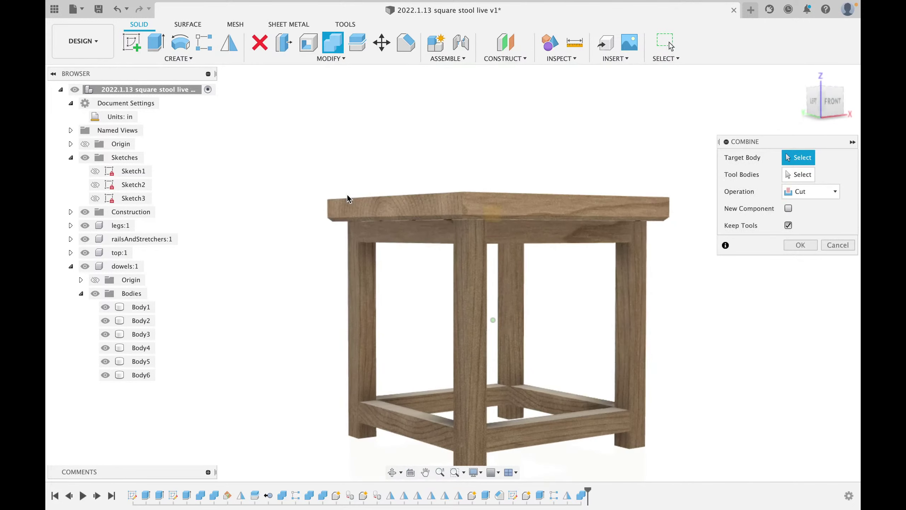
pyautogui.click(90, 251)
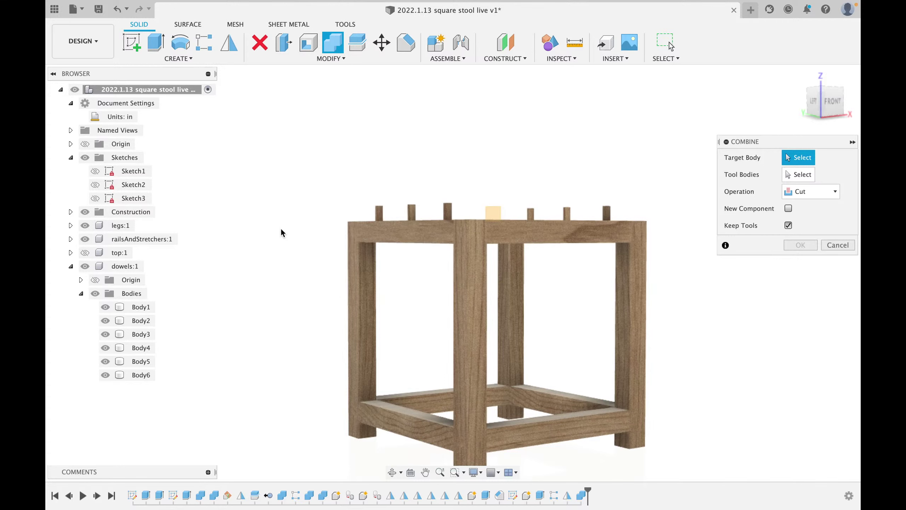
pyautogui.click(438, 231)
pyautogui.click(132, 307)
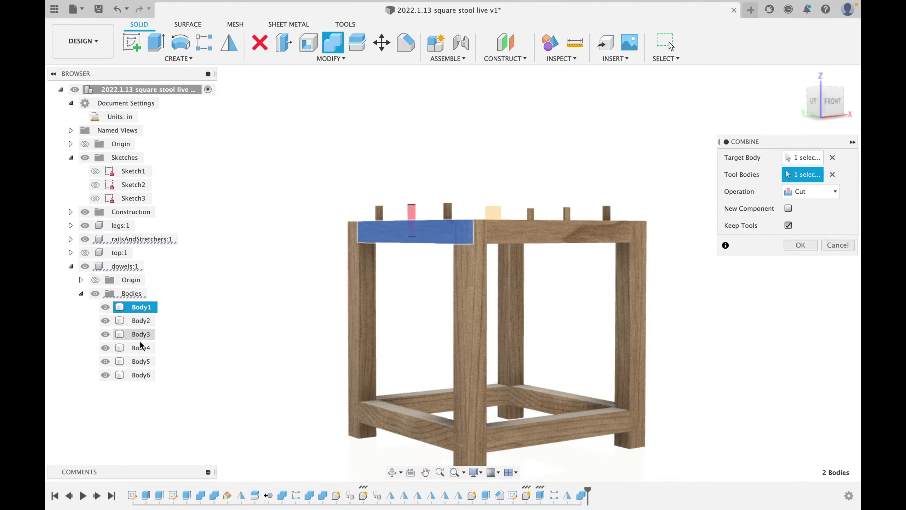
pyautogui.keyDown('shift'); pyautogui.click(148, 375); pyautogui.keyUp('shift')
pyautogui.click(810, 246)
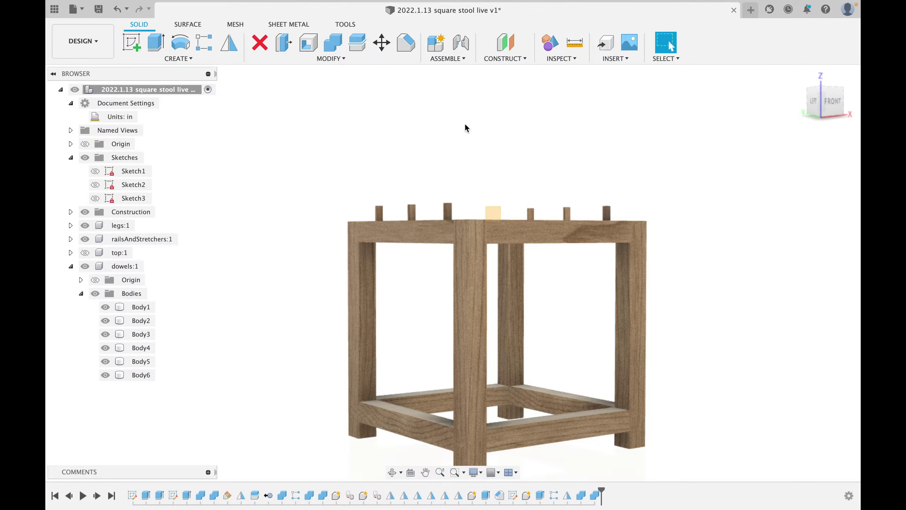
# - Cut all six dowel bodies out of the opposite, right-hand upper rail with Combine, keeping the tool bodies
pyautogui.rightClick(464, 123)
pyautogui.click(459, 93)
pyautogui.keyDown('shift'); pyautogui.moveTo(584, 167); pyautogui.dragTo(611, 249, button='middle'); pyautogui.keyUp('shift')
pyautogui.click(605, 244)
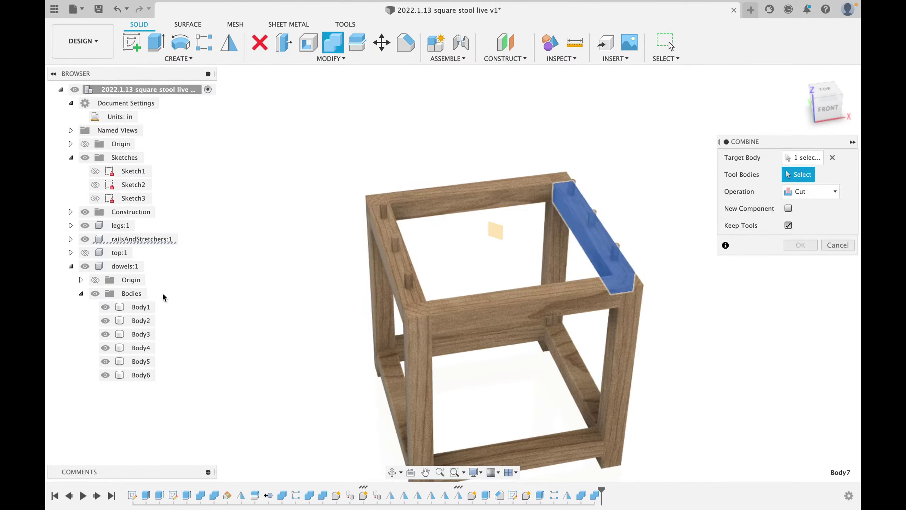
pyautogui.click(121, 307)
pyautogui.keyDown('shift'); pyautogui.click(142, 375); pyautogui.keyUp('shift')
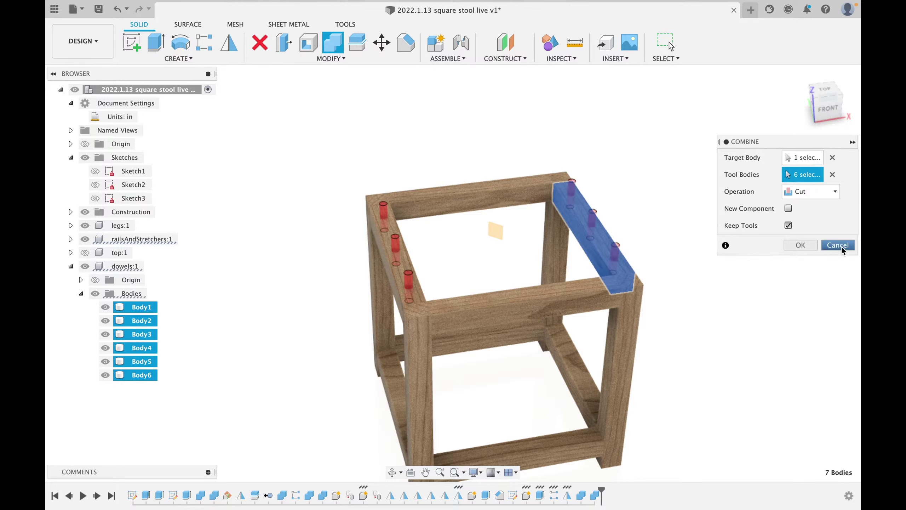
pyautogui.click(810, 243)
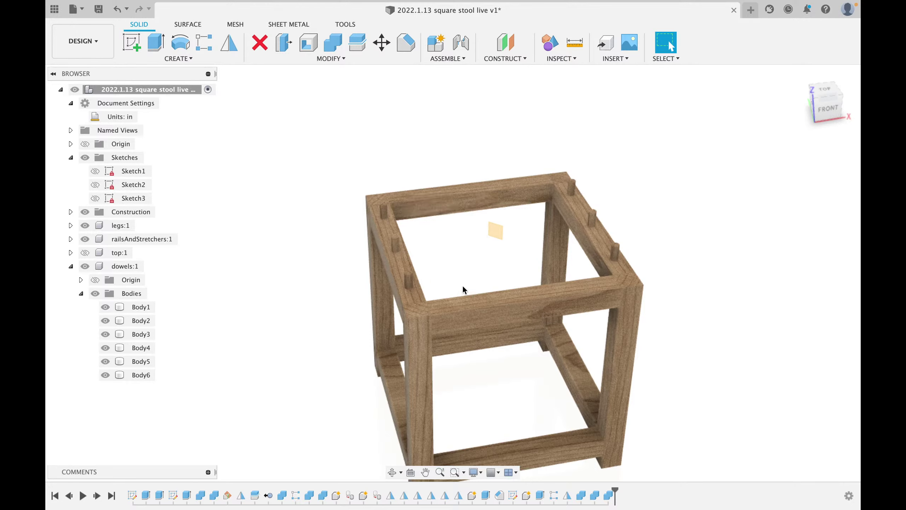
# - Hide the dowels, rails and construction geometry and show the top to inspect the dowel holes in its underside
pyautogui.click(85, 266)
pyautogui.click(85, 240)
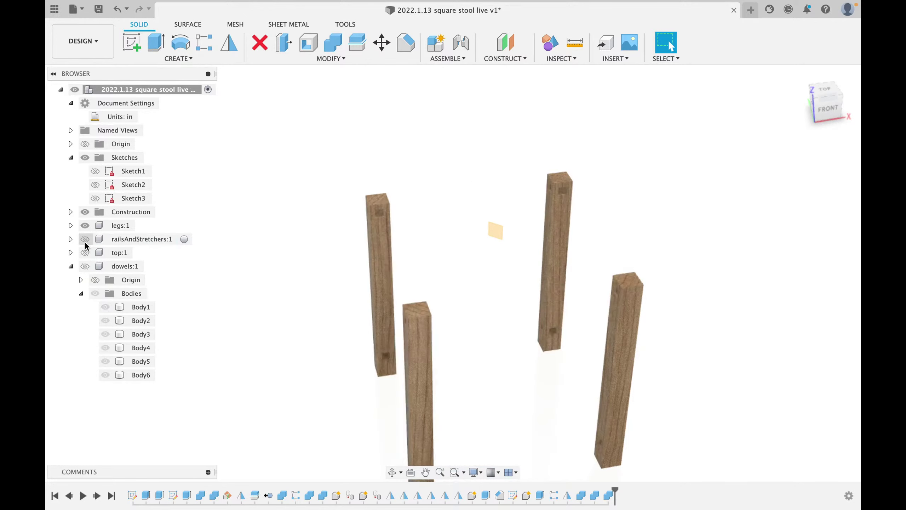
pyautogui.click(85, 252)
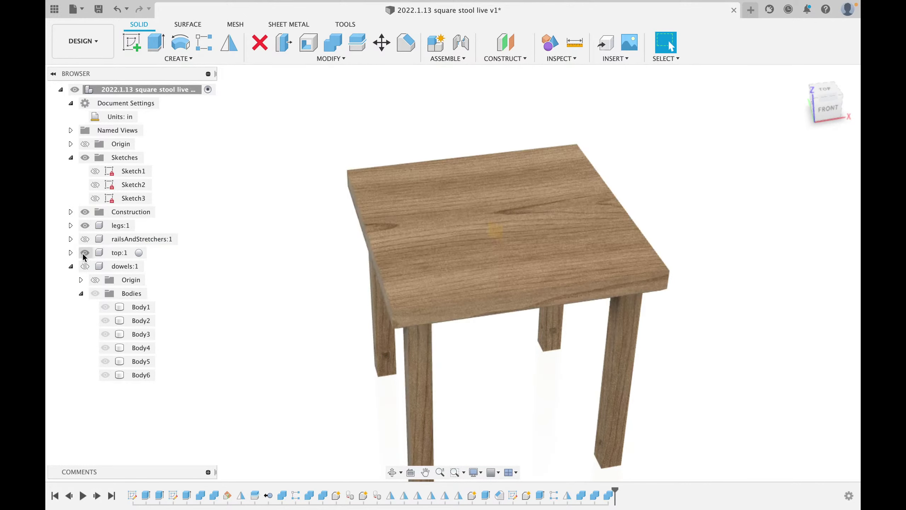
pyautogui.keyDown('shift'); pyautogui.moveTo(323, 269); pyautogui.dragTo(393, 202, button='middle'); pyautogui.keyUp('shift')
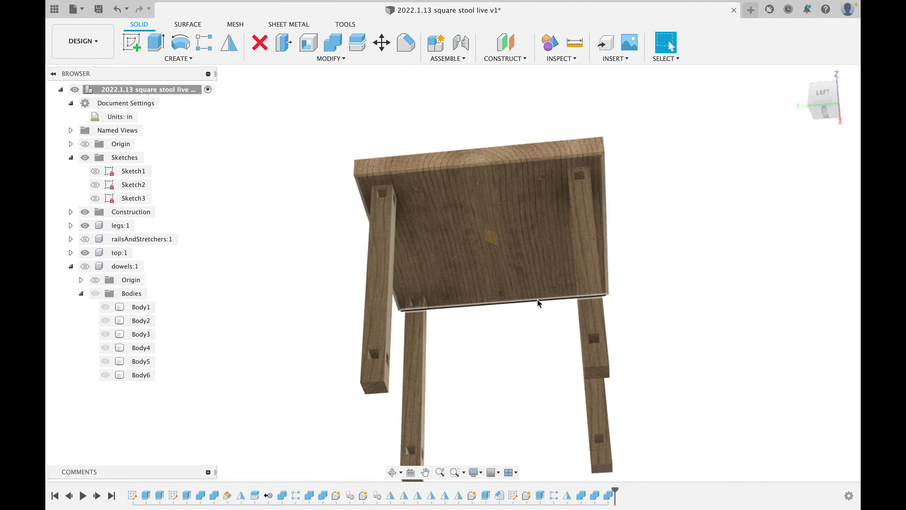
pyautogui.click(84, 212)
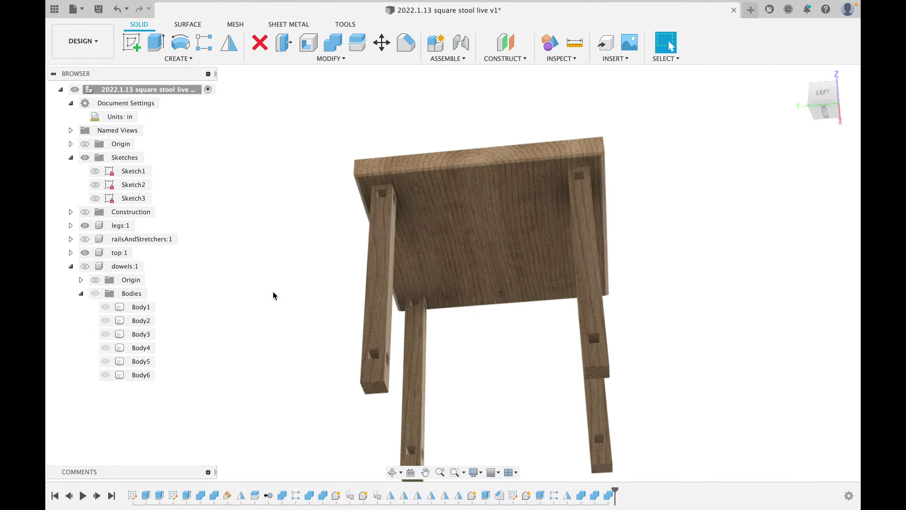
pyautogui.scroll(3, 400, 233)
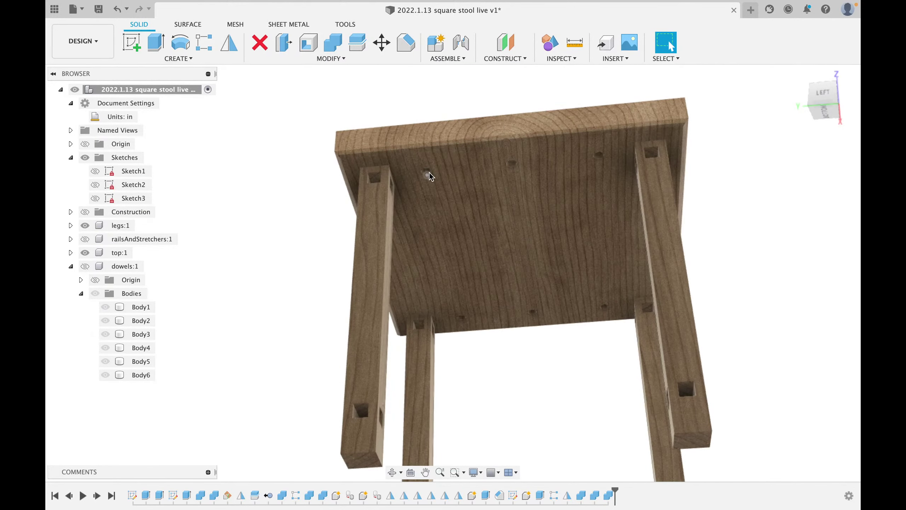
# - Hide the top and show the rails and stretchers to inspect the dowel holes in the upper rails
pyautogui.click(85, 252)
pyautogui.click(85, 239)
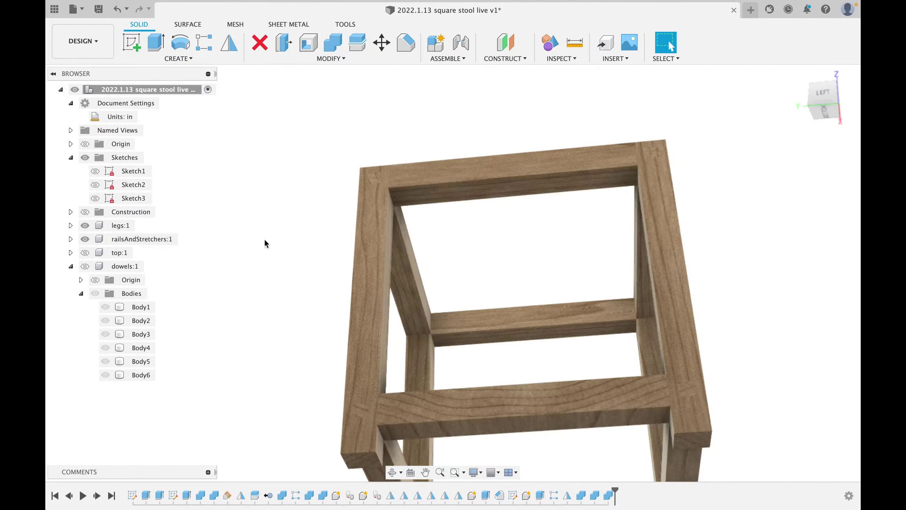
pyautogui.keyDown('shift'); pyautogui.moveTo(507, 226); pyautogui.dragTo(458, 313, button='middle'); pyautogui.keyUp('shift')
pyautogui.scroll(-5, 508, 247)
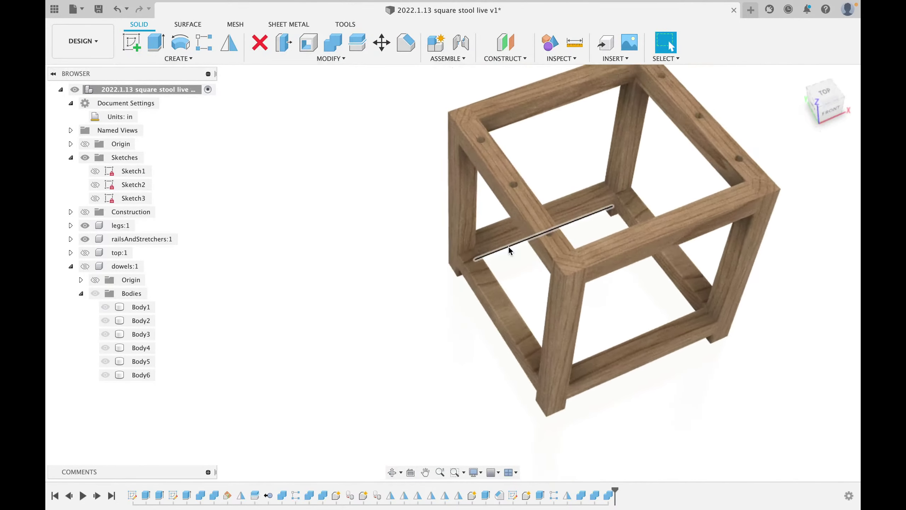
pyautogui.moveTo(599, 219); pyautogui.dragTo(554, 272, button='middle')
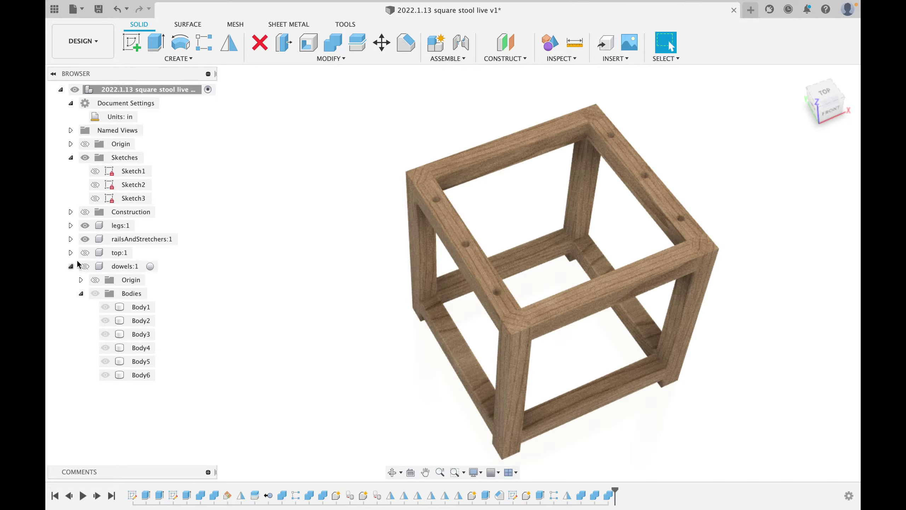
# - Show the dowels and top components again and review the complete stool from several sides
pyautogui.click(85, 266)
pyautogui.click(85, 252)
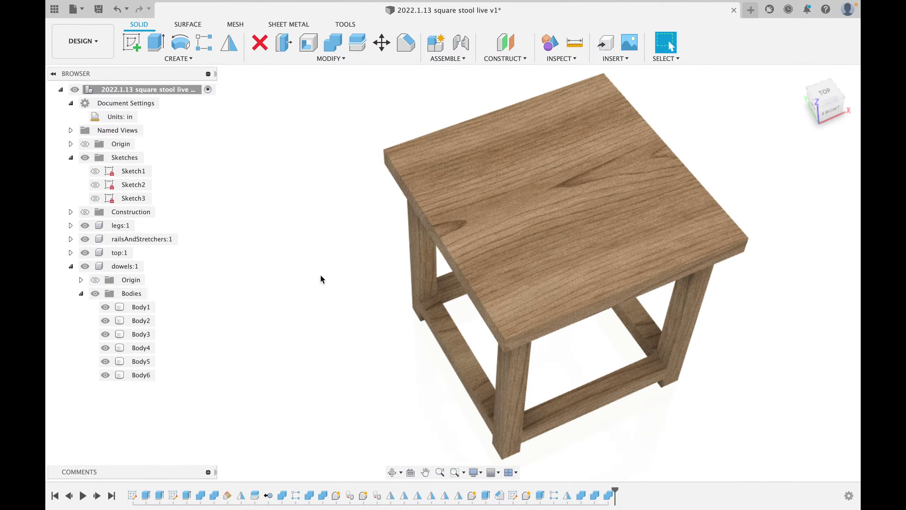
pyautogui.keyDown('shift'); pyautogui.moveTo(366, 292); pyautogui.dragTo(399, 251, button='middle'); pyautogui.keyUp('shift')
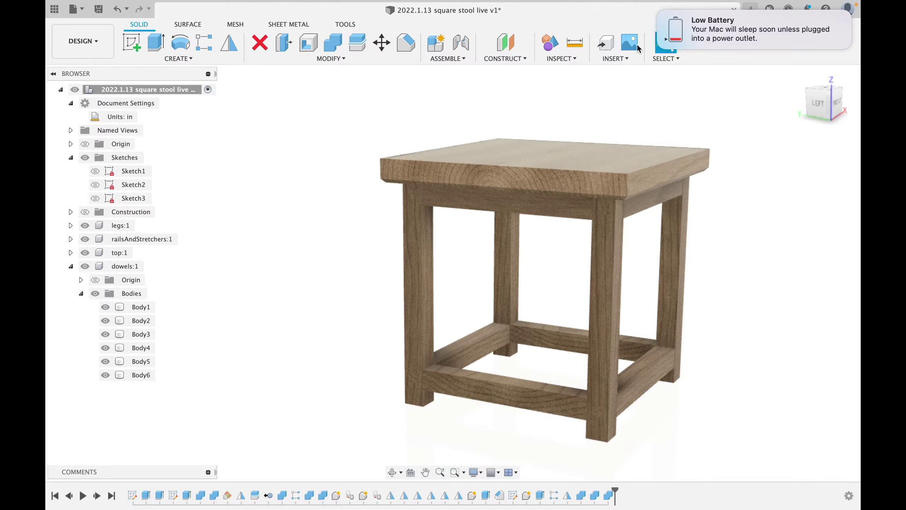
pyautogui.click(661, 13)
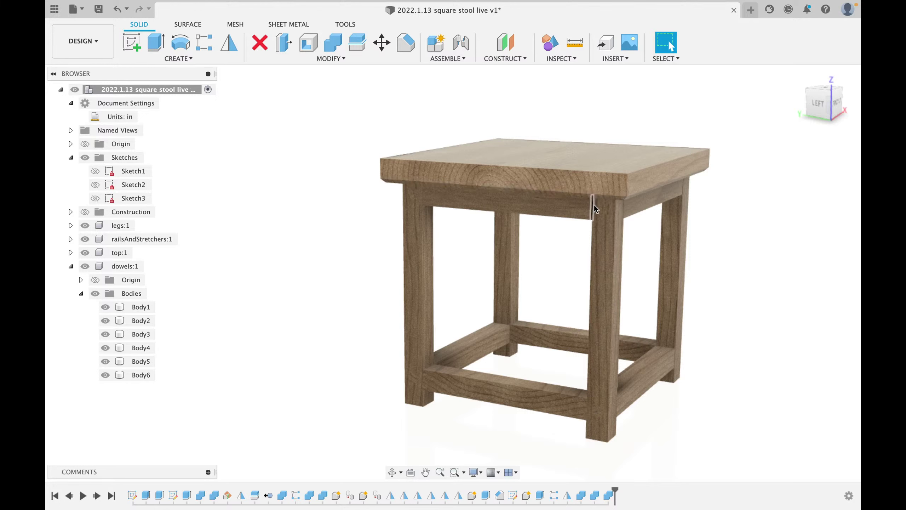
pyautogui.keyDown('shift'); pyautogui.moveTo(681, 262); pyautogui.dragTo(580, 240, button='middle'); pyautogui.keyUp('shift')
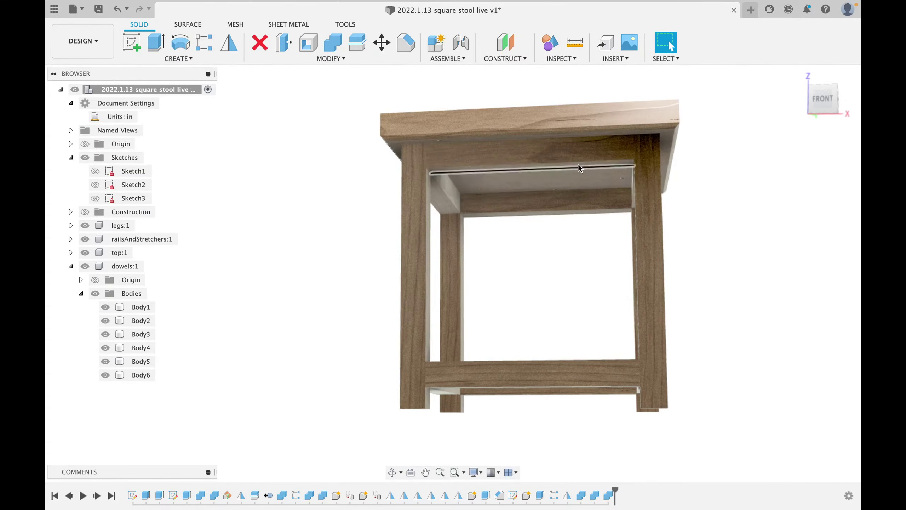
pyautogui.scroll(-2, 675, 234)
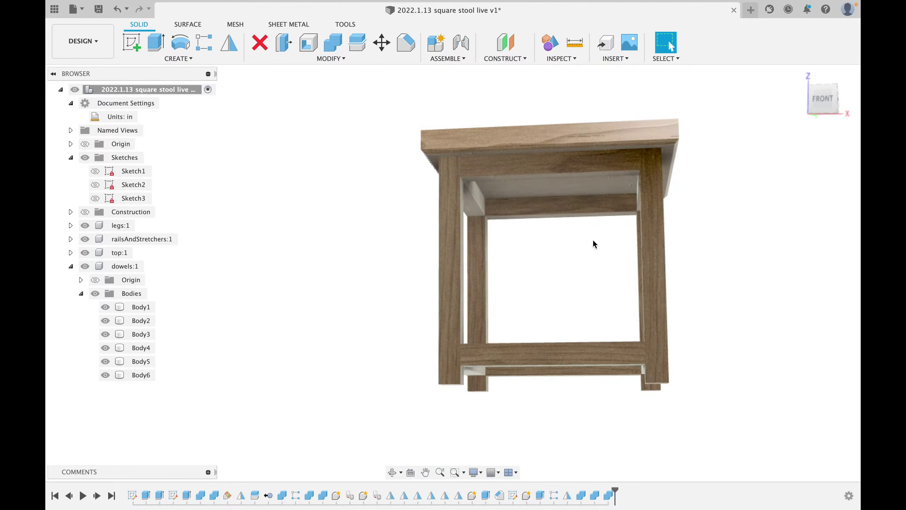
pyautogui.keyDown('shift'); pyautogui.moveTo(594, 241); pyautogui.dragTo(646, 268, button='middle'); pyautogui.keyUp('shift')
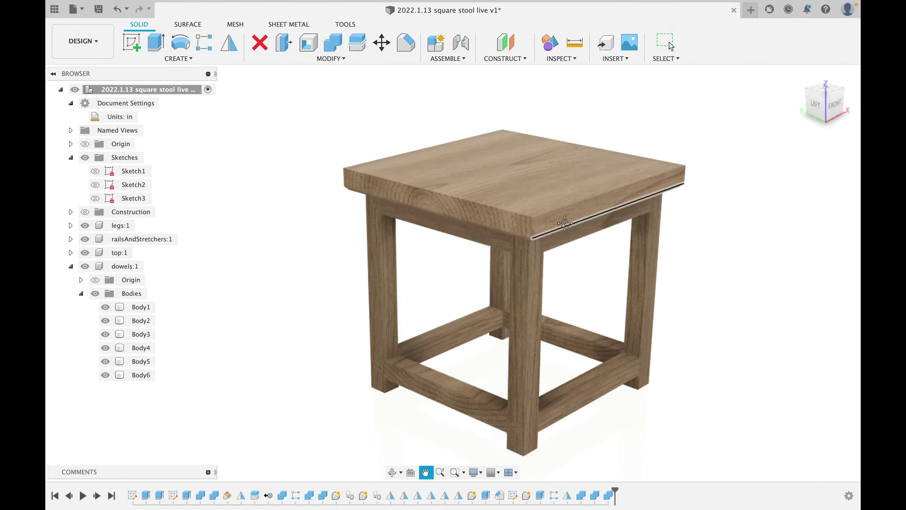
pyautogui.keyDown('shift'); pyautogui.moveTo(616, 212); pyautogui.dragTo(535, 230, button='middle'); pyautogui.keyUp('shift')
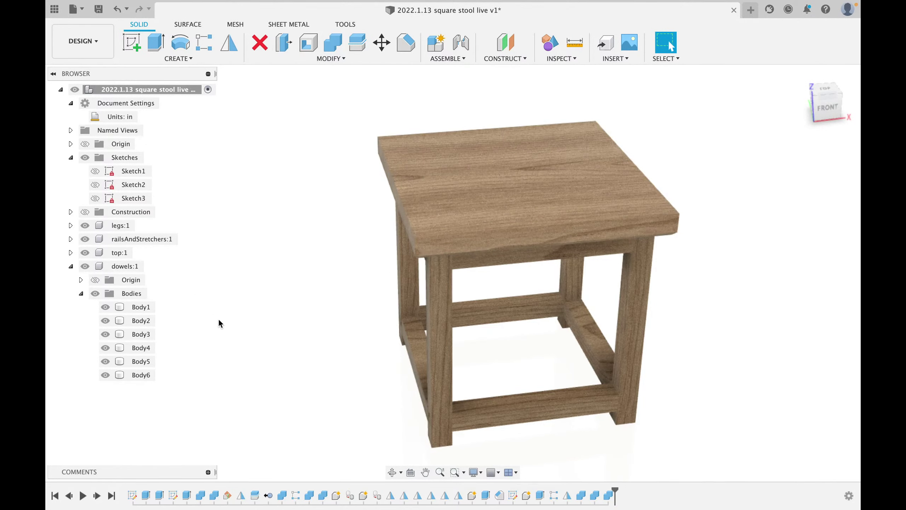
# - Toggle the top component's visibility to examine how the dowels sit between the upper rails and the top
pyautogui.click(84, 252)
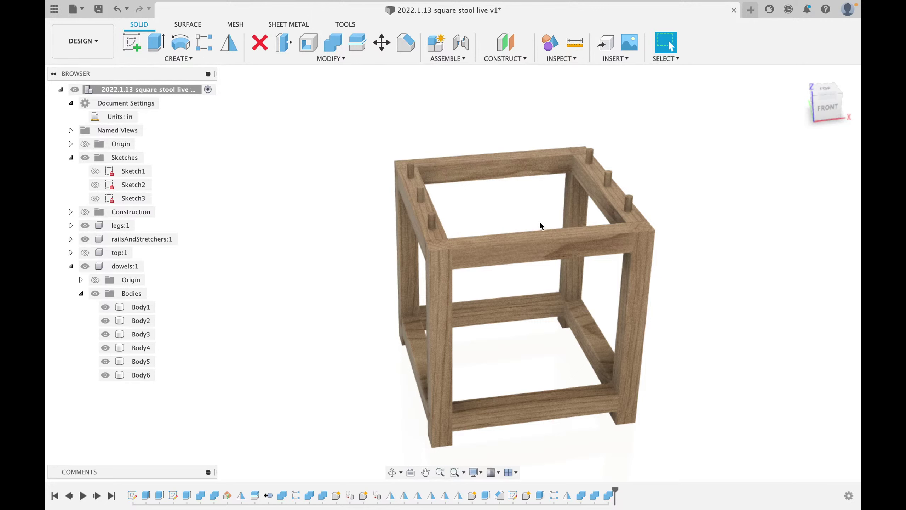
pyautogui.keyDown('shift'); pyautogui.moveTo(370, 253); pyautogui.dragTo(415, 253, button='middle'); pyautogui.keyUp('shift')
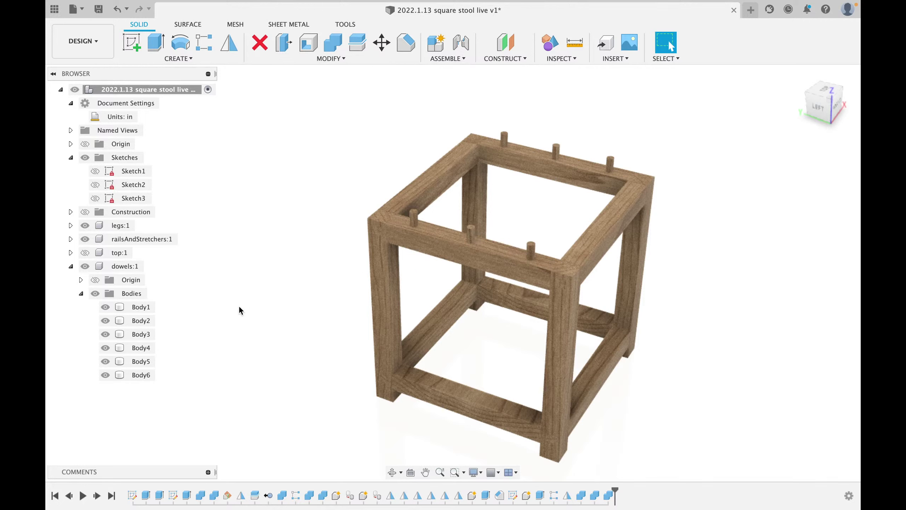
pyautogui.click(86, 251)
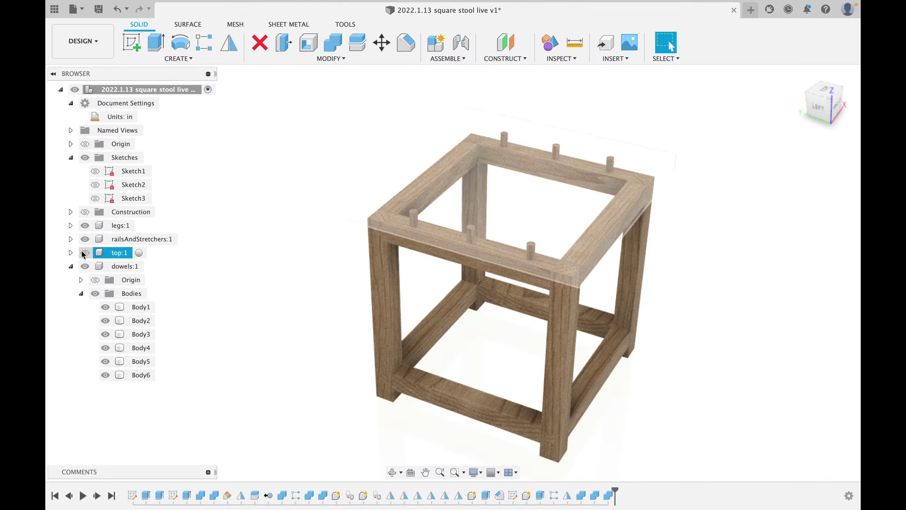
pyautogui.click(83, 252)
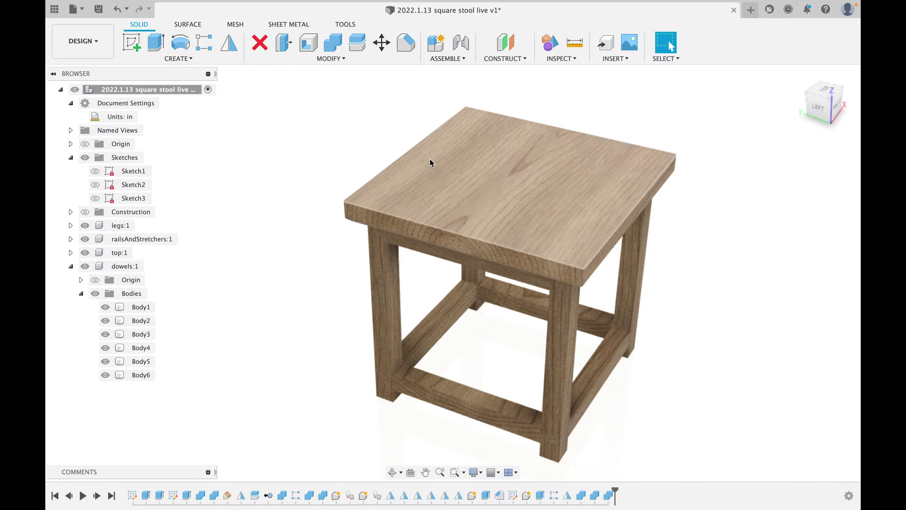
pyautogui.keyDown('shift'); pyautogui.moveTo(494, 245); pyautogui.dragTo(503, 243, button='middle'); pyautogui.keyUp('shift')
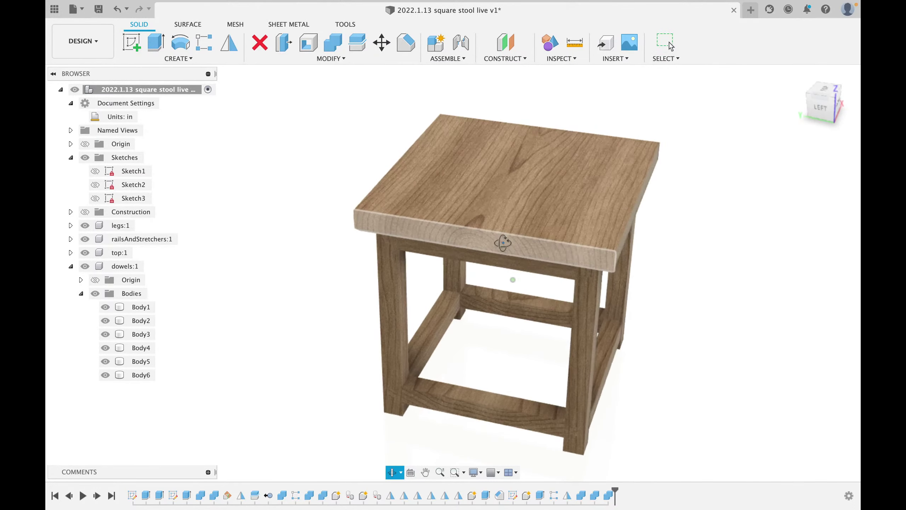
pyautogui.click(84, 253)
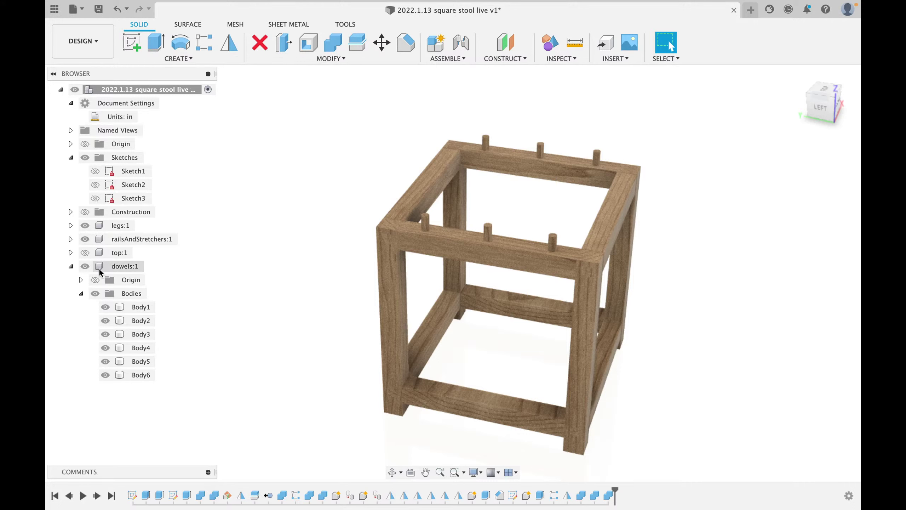
pyautogui.click(85, 252)
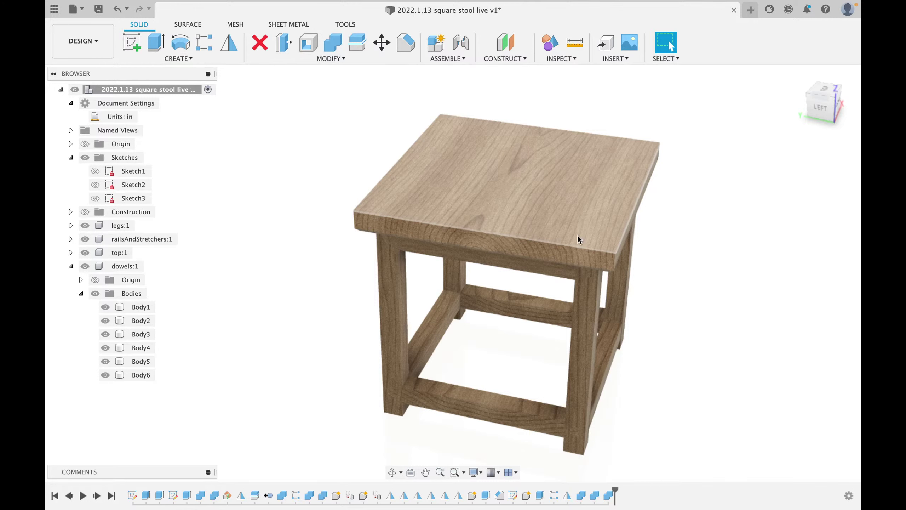
pyautogui.keyDown('shift'); pyautogui.moveTo(578, 234); pyautogui.dragTo(566, 232, button='middle'); pyautogui.keyUp('shift')
pyautogui.keyDown('shift'); pyautogui.moveTo(559, 213); pyautogui.dragTo(583, 226, button='middle'); pyautogui.keyUp('shift')
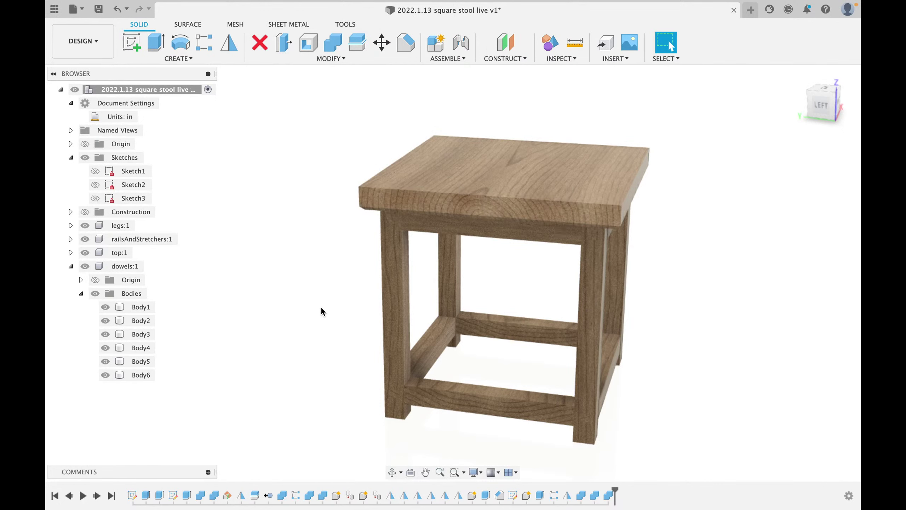
pyautogui.moveTo(341, 309); pyautogui.dragTo(328, 292, button='middle')
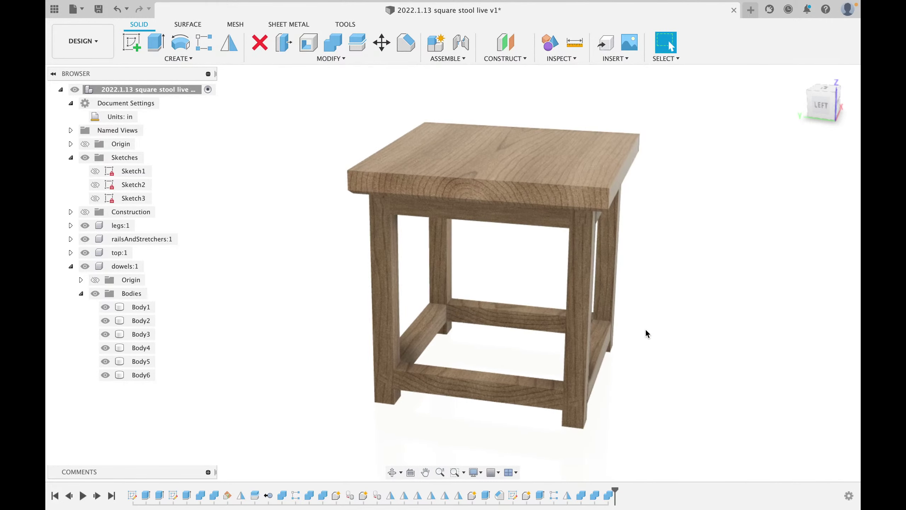
pyautogui.keyDown('shift'); pyautogui.moveTo(647, 330); pyautogui.dragTo(603, 321, button='middle'); pyautogui.keyUp('shift')
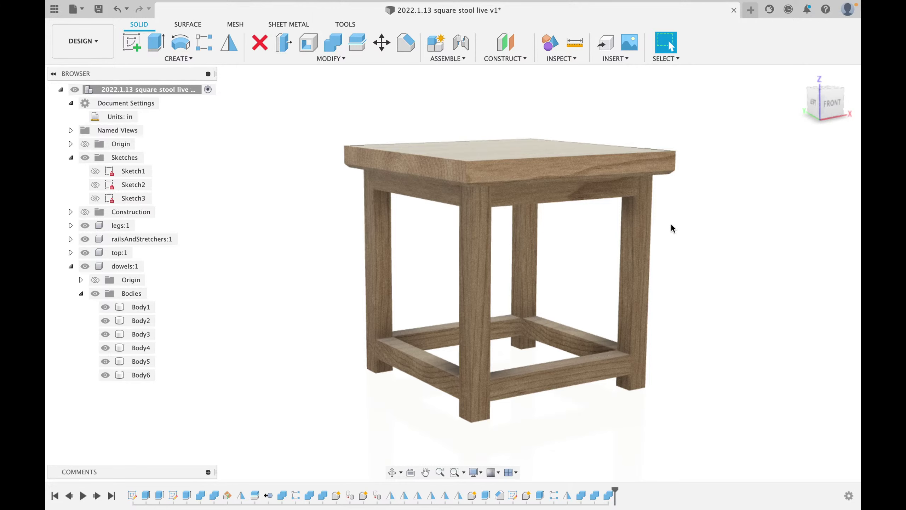
pyautogui.keyDown('shift'); pyautogui.moveTo(549, 204); pyautogui.dragTo(567, 225, button='middle'); pyautogui.keyUp('shift')
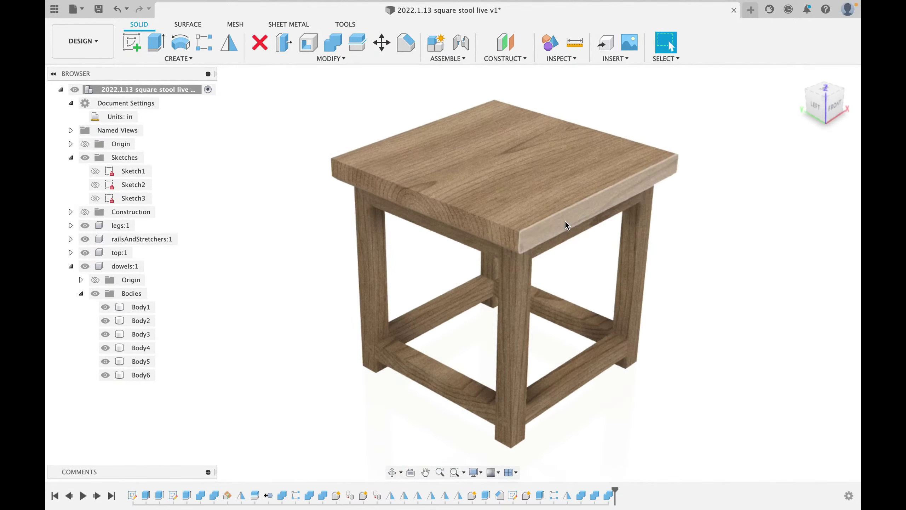